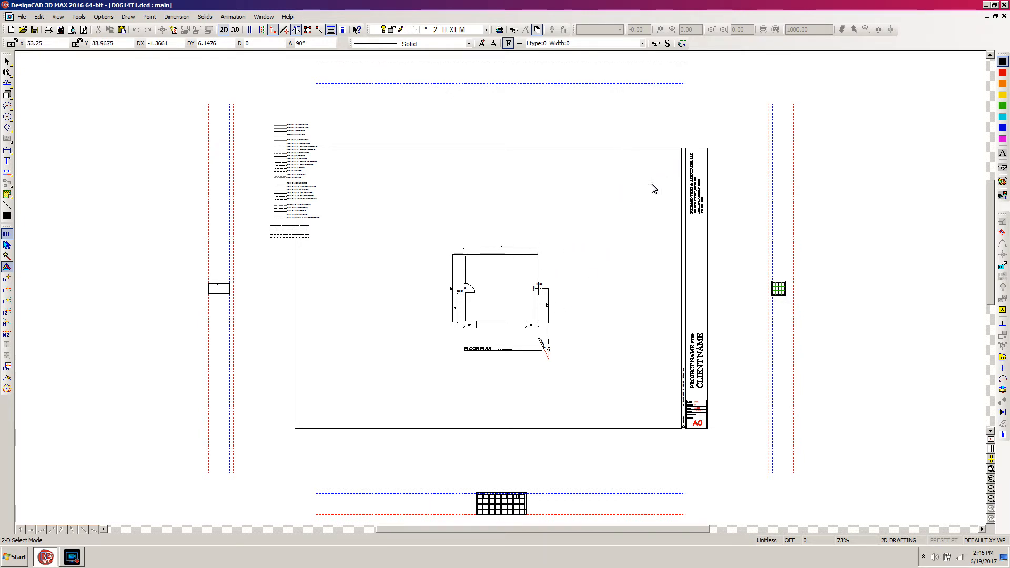
- Make layer 32 SUPPORT RP the current drawing layer in the layer options
key("l")
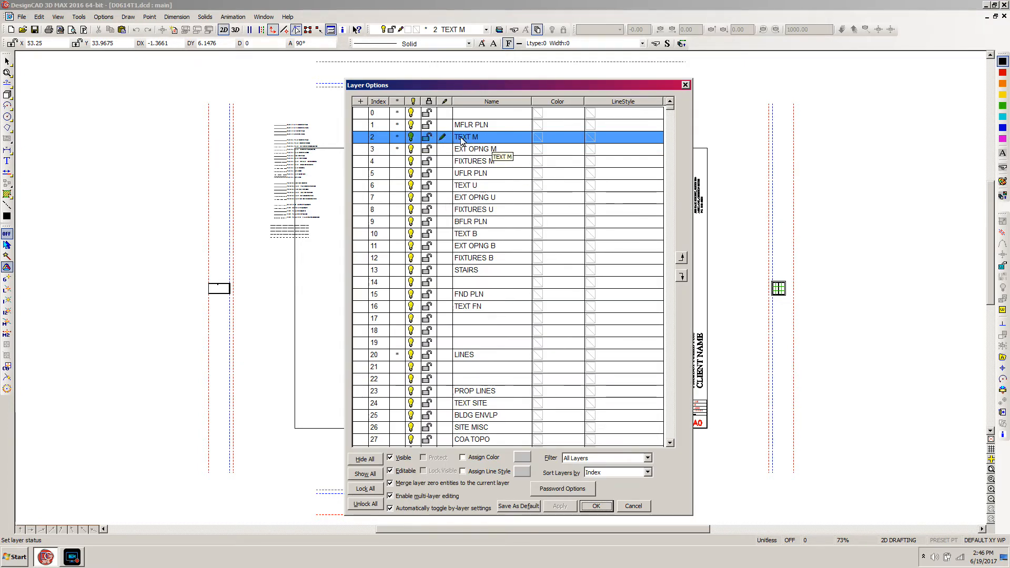
left_click_drag(670, 447, 671, 445)
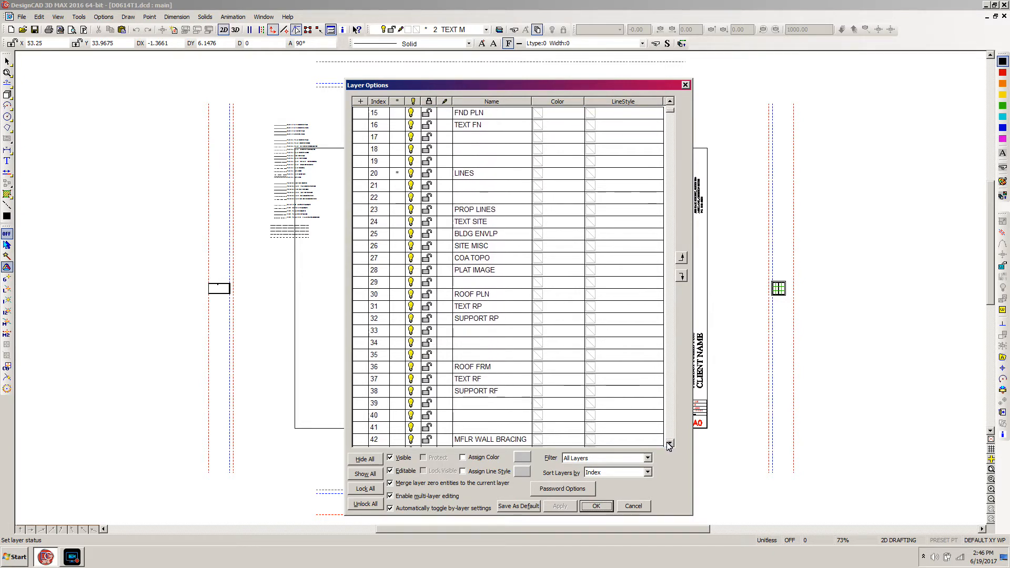
left_click(447, 322)
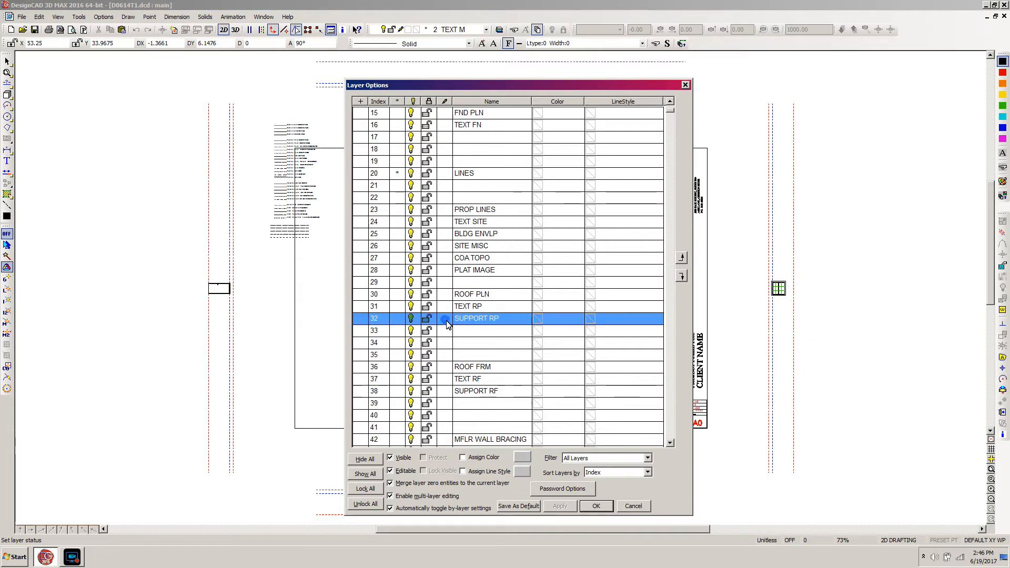
left_click(445, 319)
- Hide the TEXT M, EXT OPNG M, TITLE and BORDER layers and apply the layer settings
left_click(669, 105)
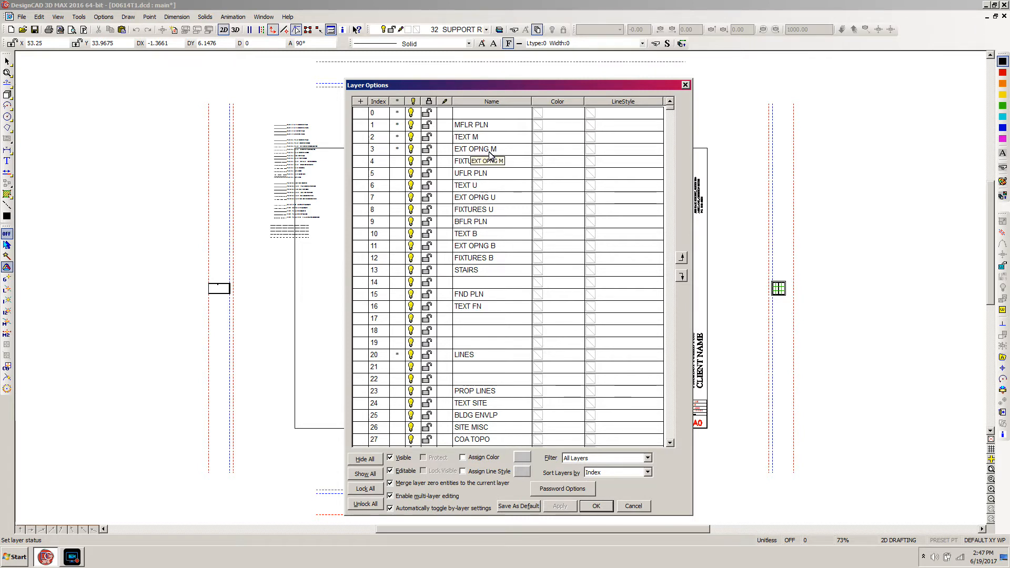
left_click(467, 138)
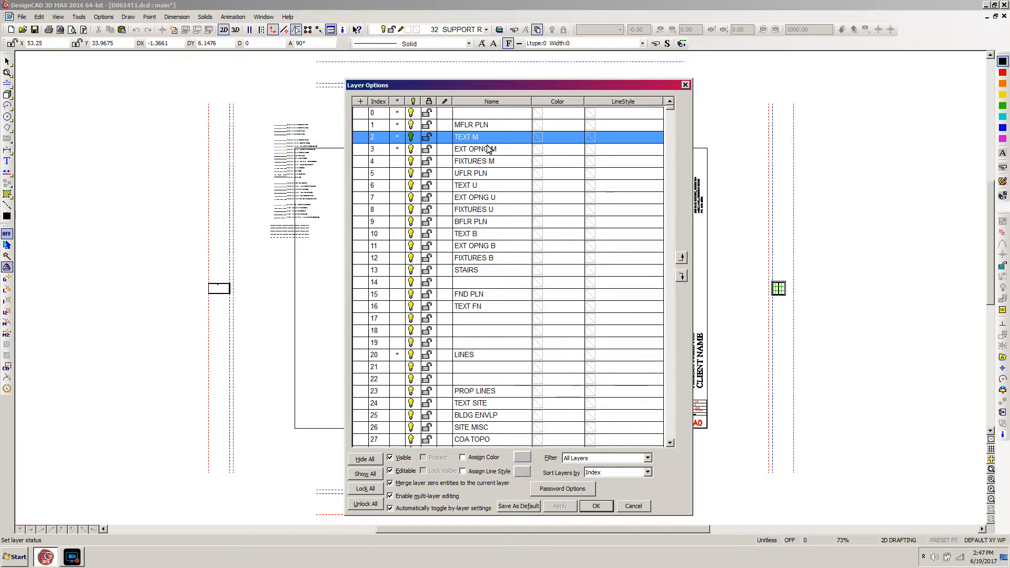
left_click(474, 153, "shift")
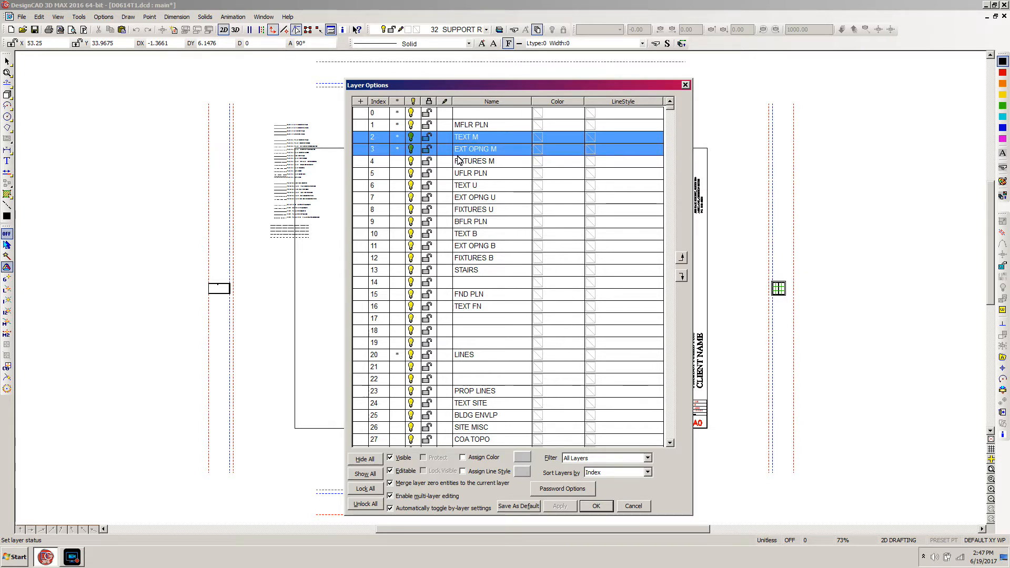
left_click_drag(670, 108, 675, 153)
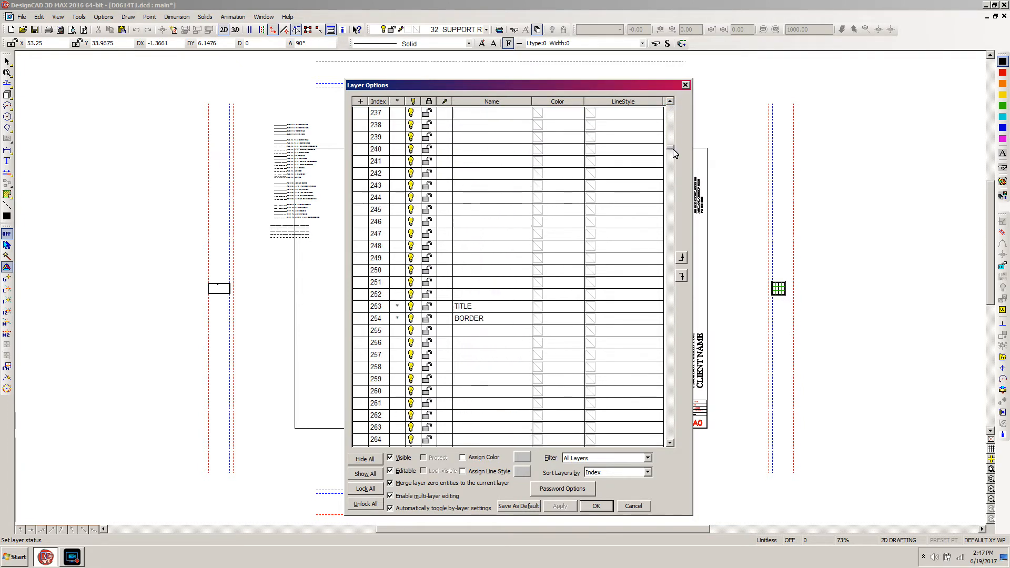
left_click(465, 308)
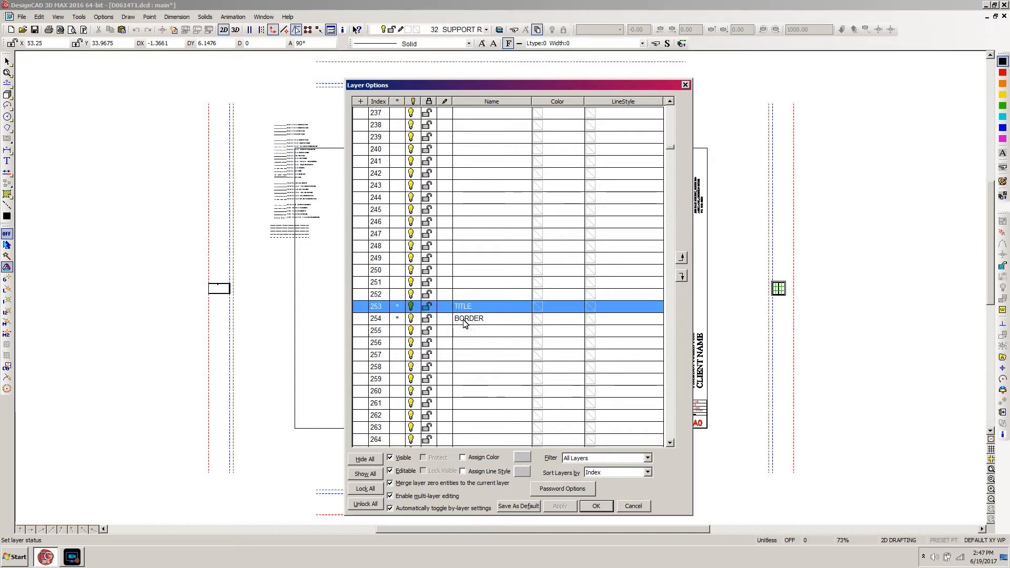
left_click(465, 322, "ctrl")
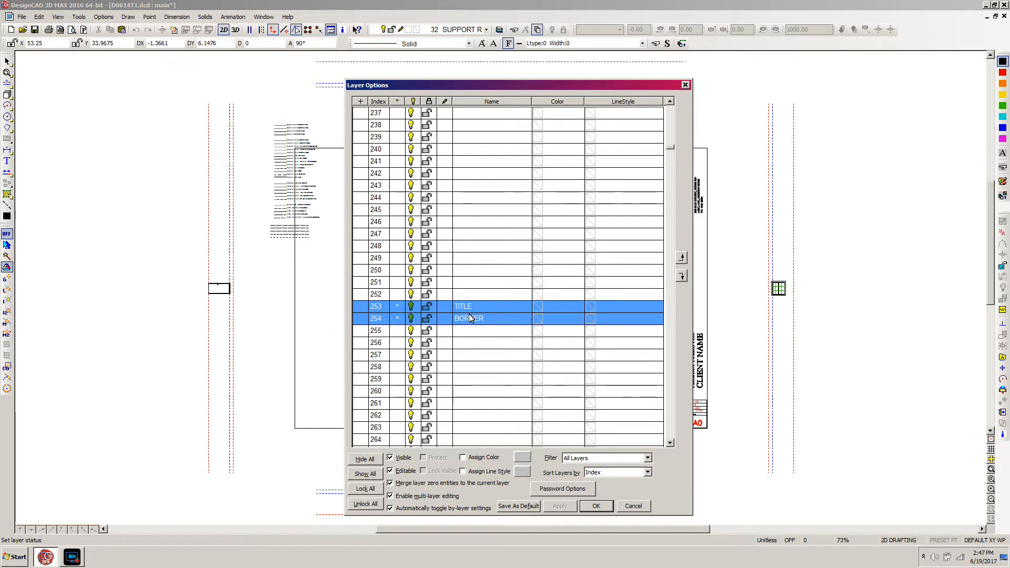
right_click(468, 317)
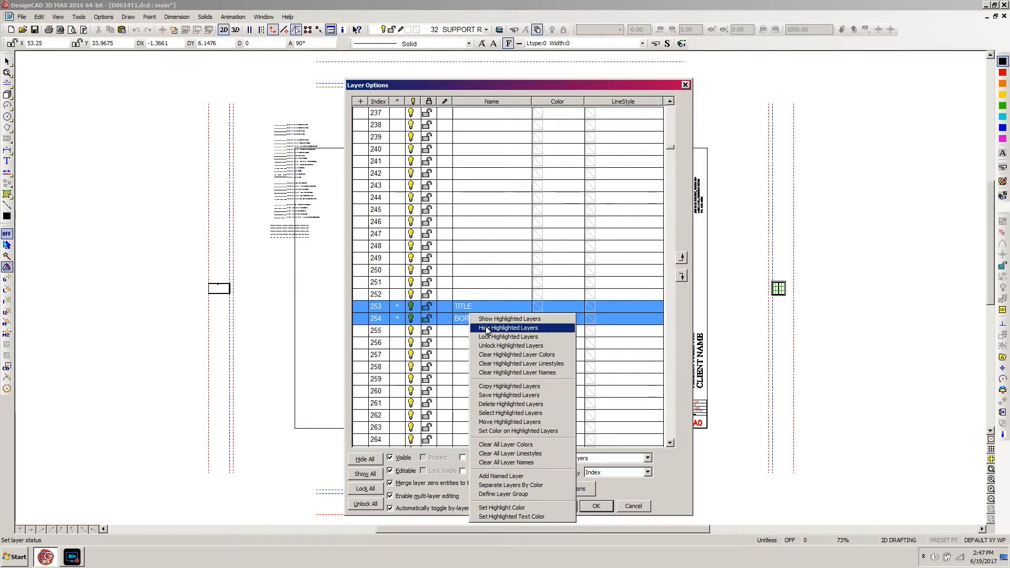
left_click(486, 329)
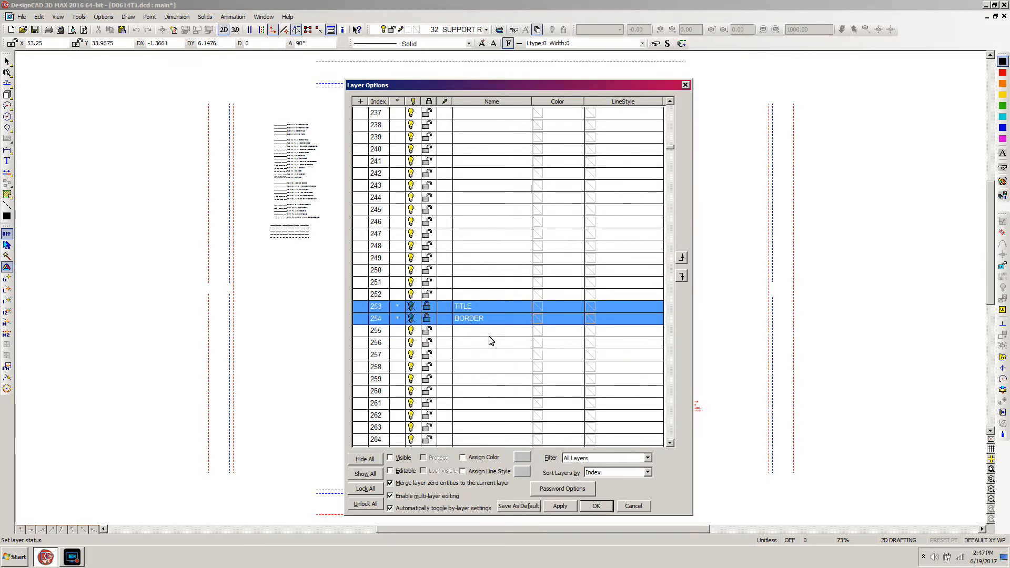
left_click(597, 506)
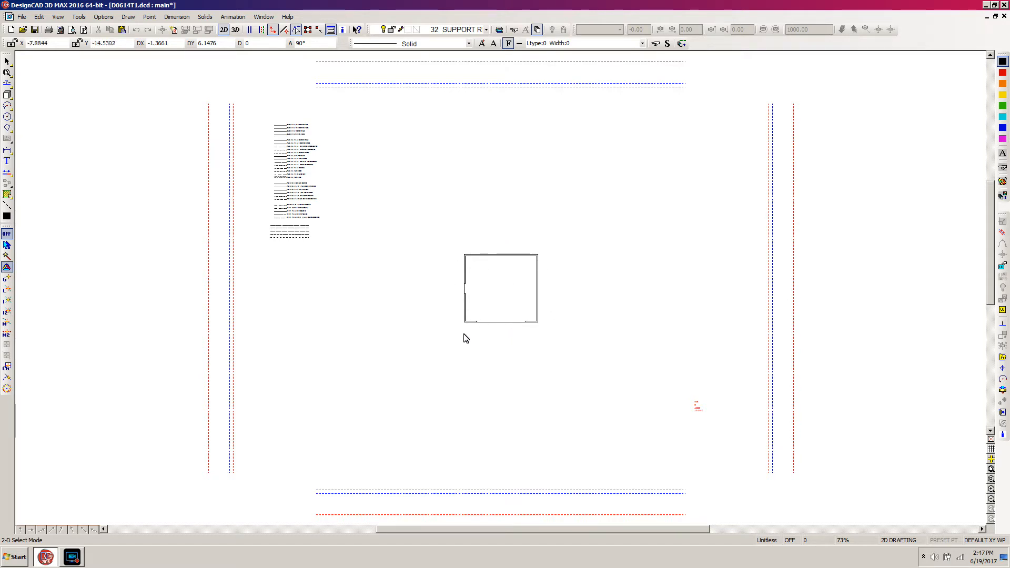
- Copy the floor plan's outer wall outline in place
left_click(500, 327)
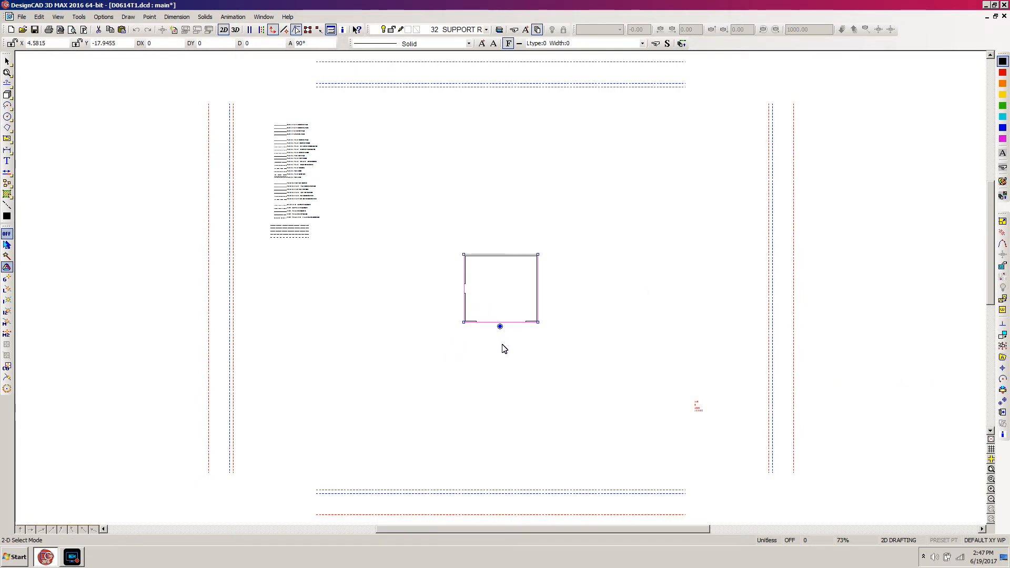
key("c")
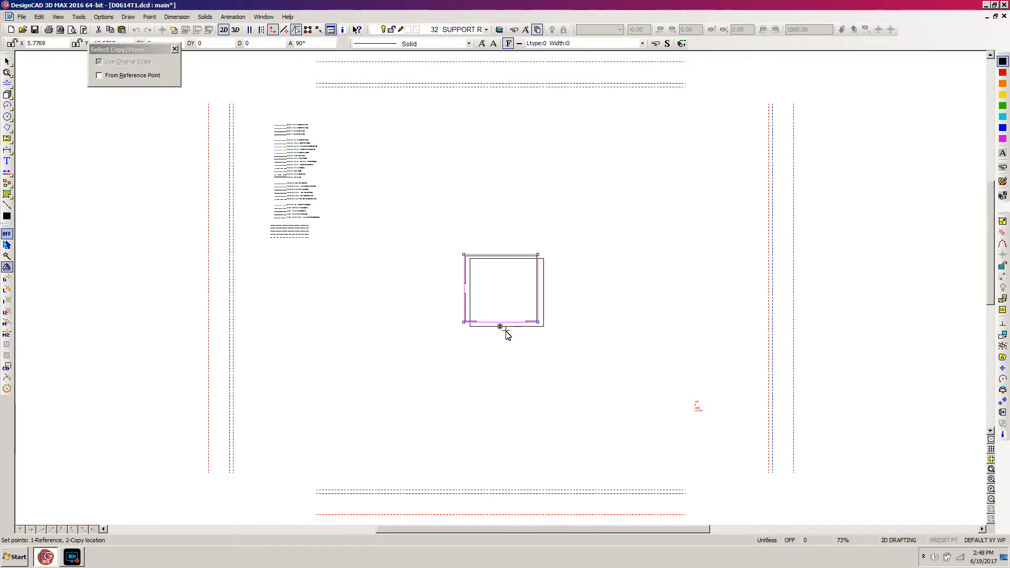
key("Escape")
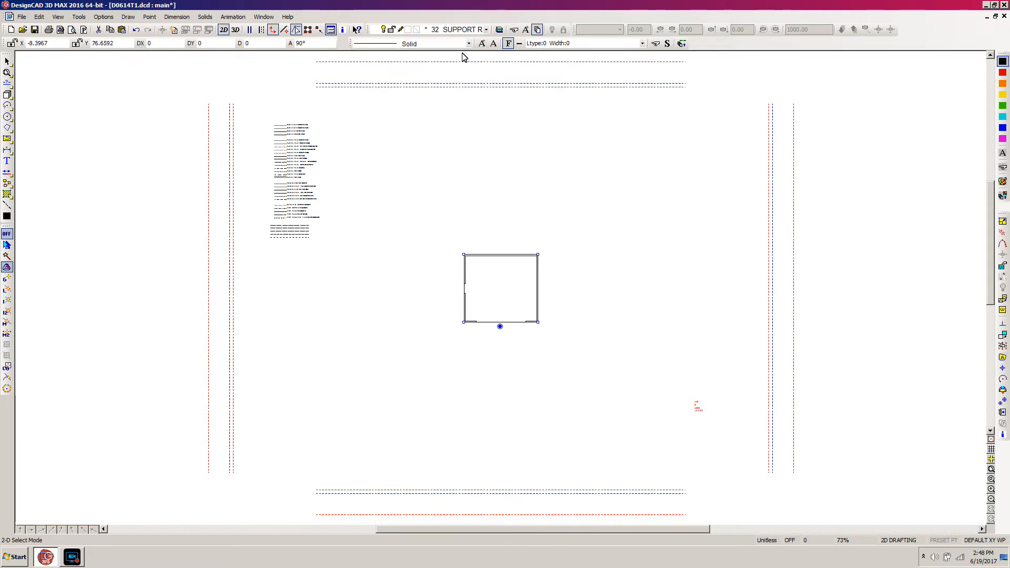
- Assign the selected wall outline to layer 32 SUPPORT RP through its entity properties and deselect it
left_click(1003, 436)
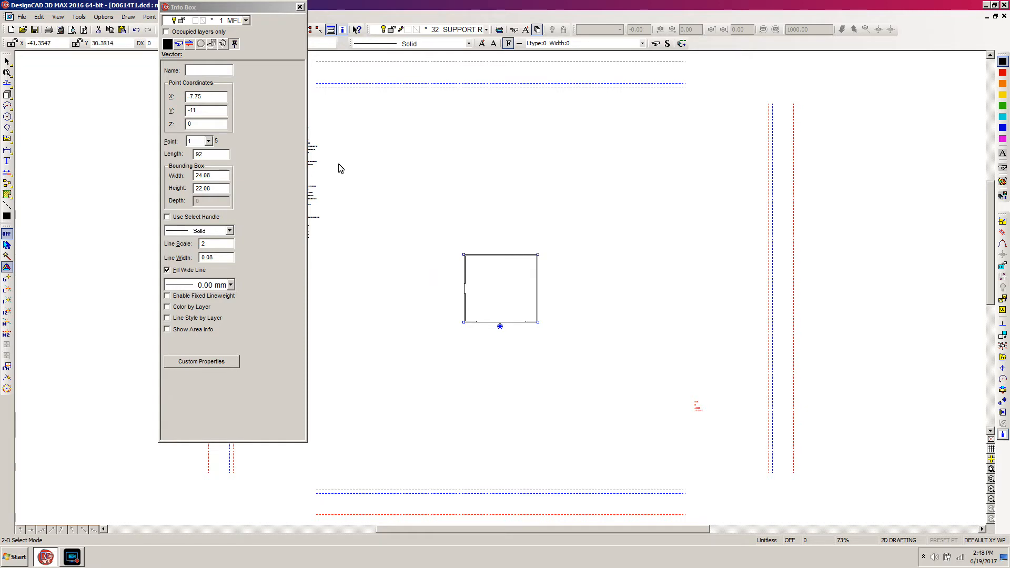
left_click_drag(236, 7, 223, 196)
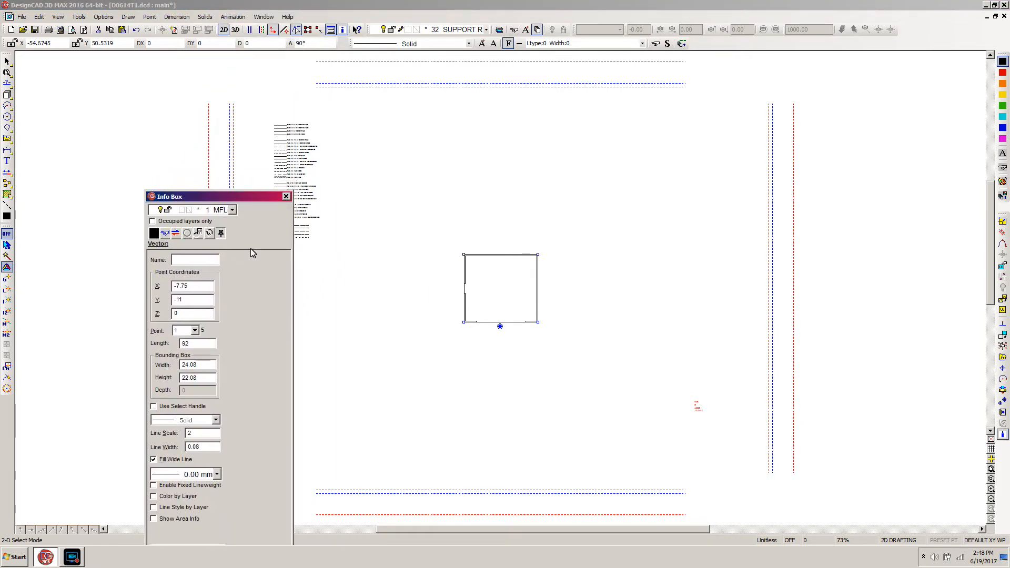
left_click(232, 210)
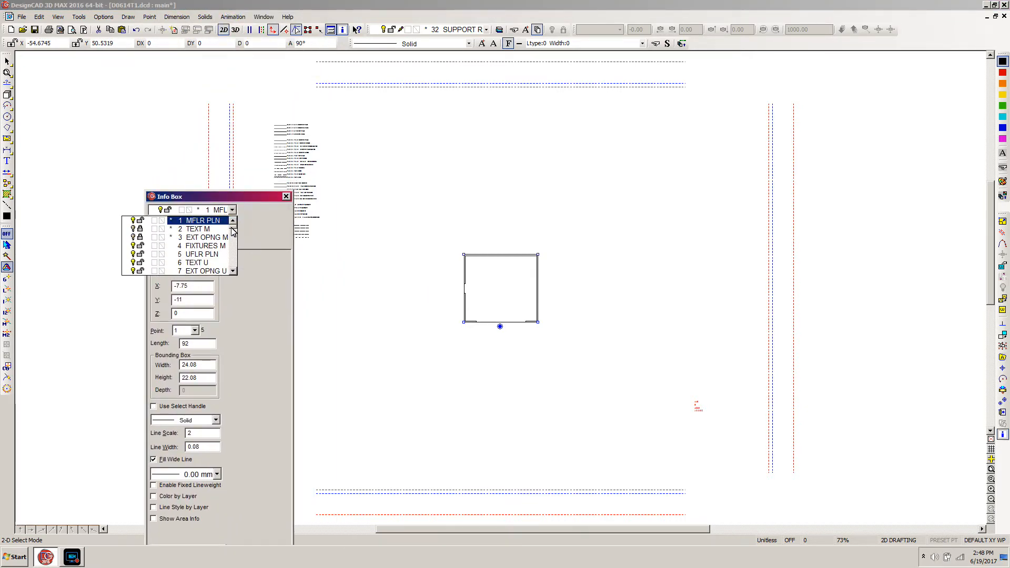
left_click(233, 244)
left_click(233, 244)
left_click(233, 245)
left_click(233, 244)
left_click(233, 245)
left_click(233, 245)
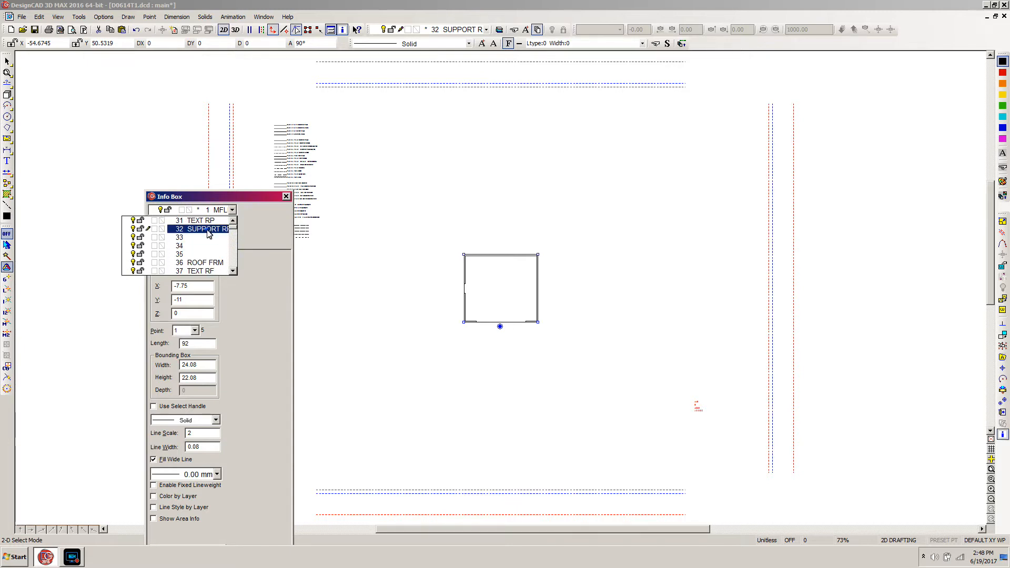
left_click(209, 233)
left_click(403, 384)
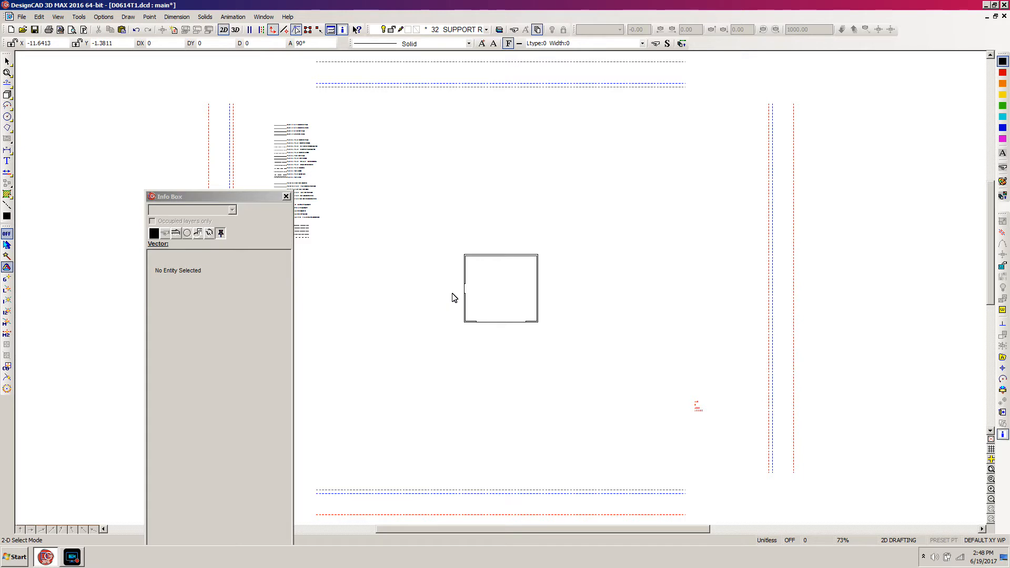
- Hide layer 1 MFLR PLN and apply the layer settings
key("l")
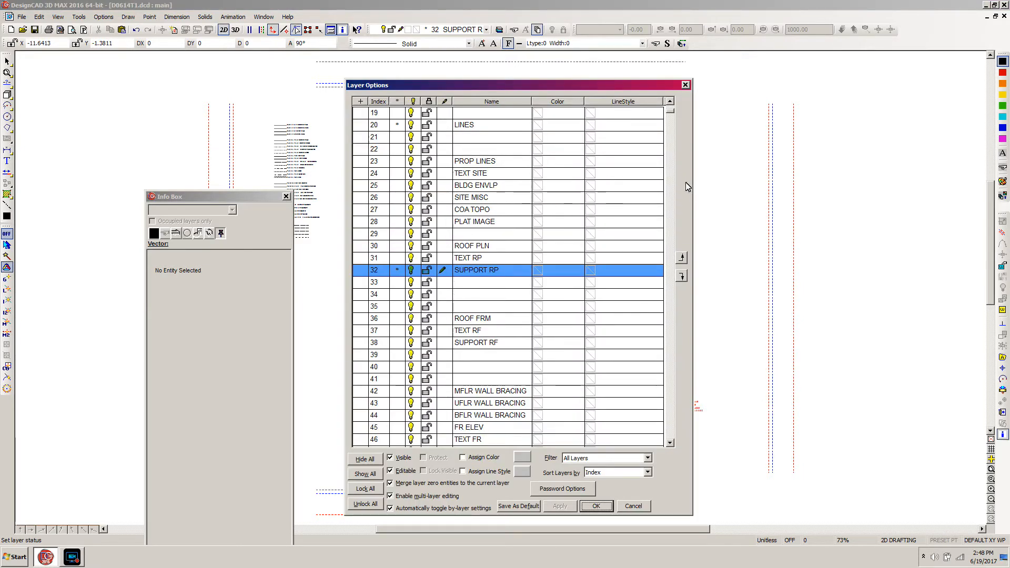
left_click_drag(670, 112, 669, 105)
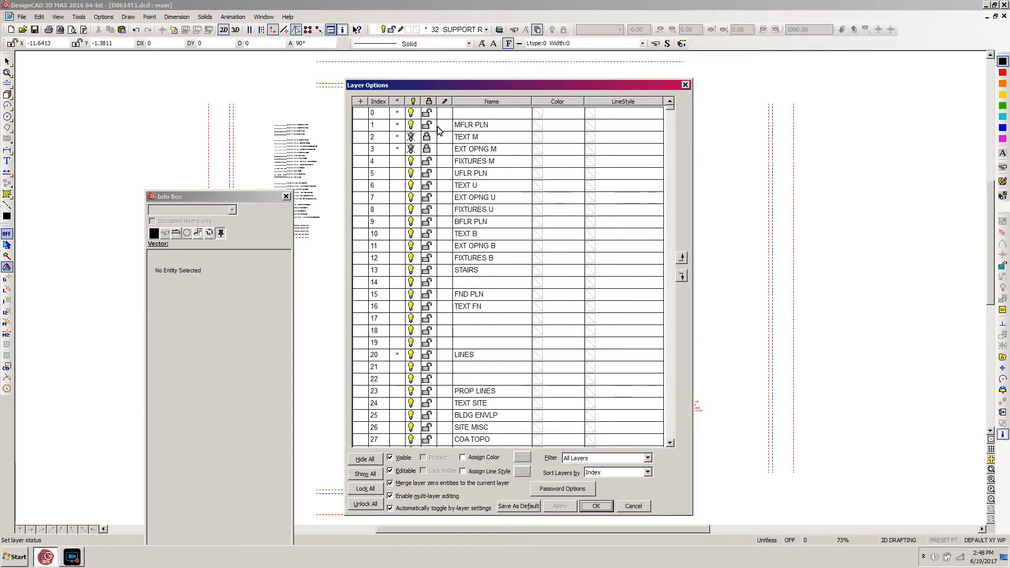
left_click(411, 126)
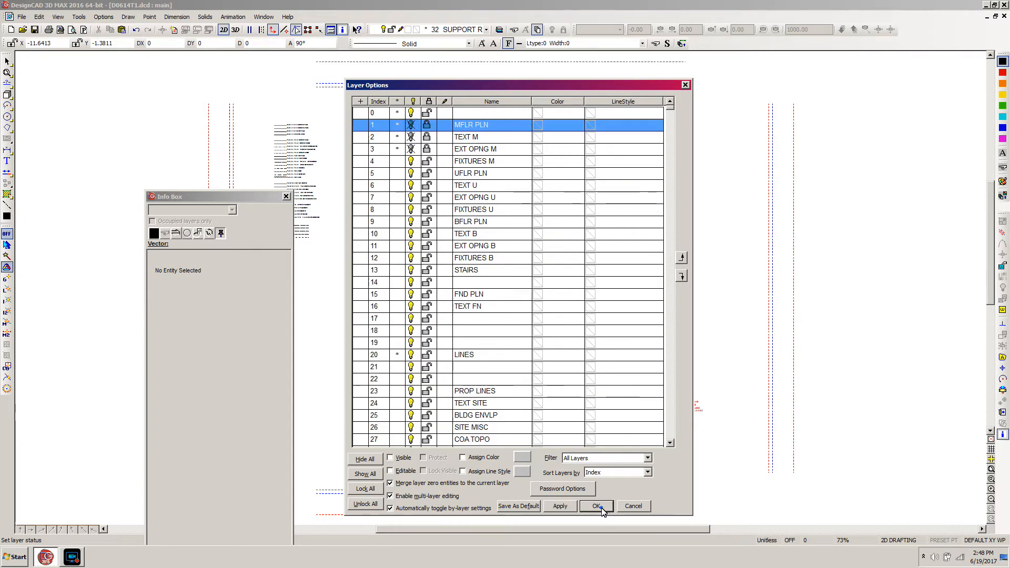
left_click(597, 506)
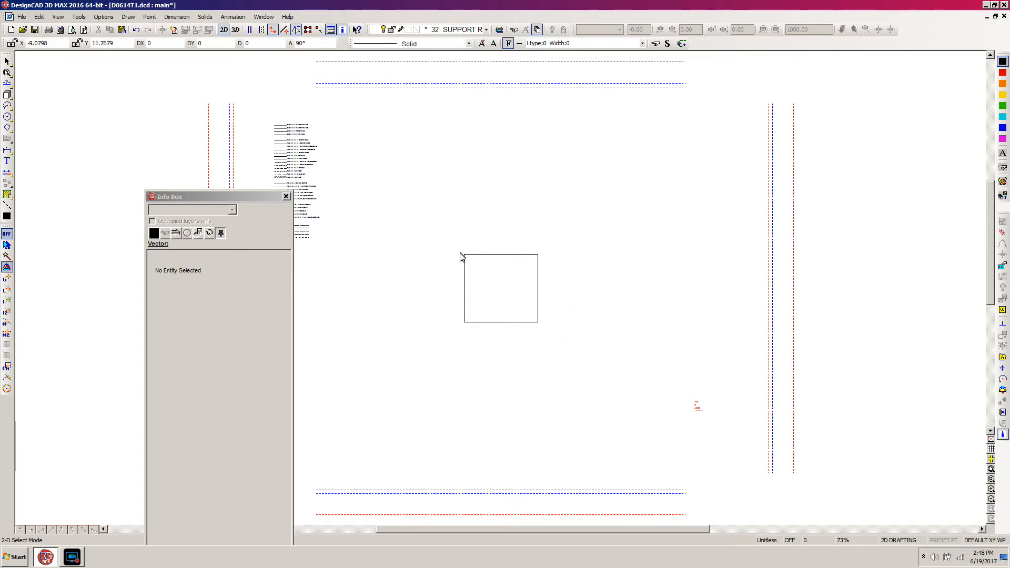
- Create a parallel copy of the wall outline offset 0.4583 to its inside, and clear the selection
left_click(493, 323)
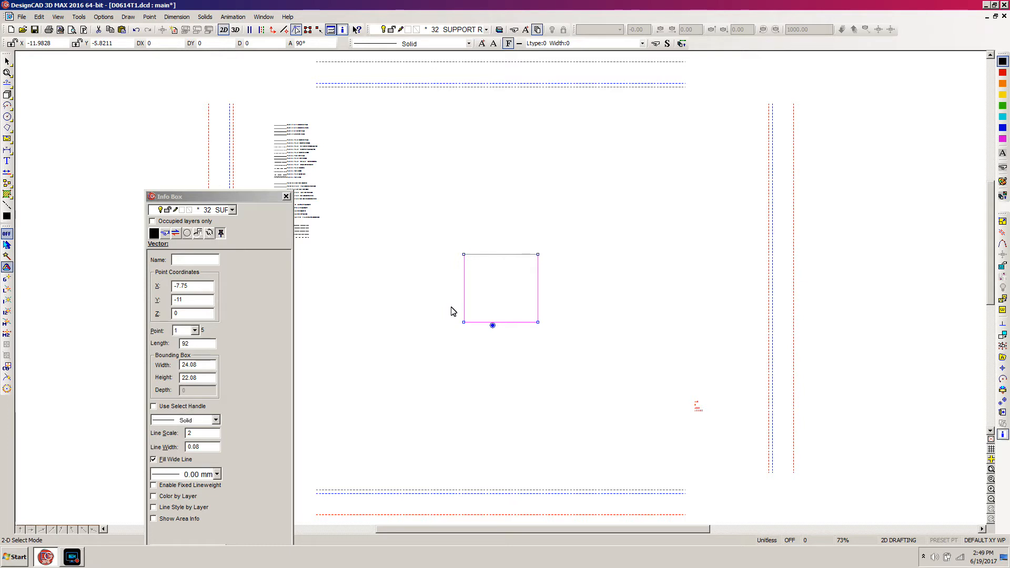
key("p")
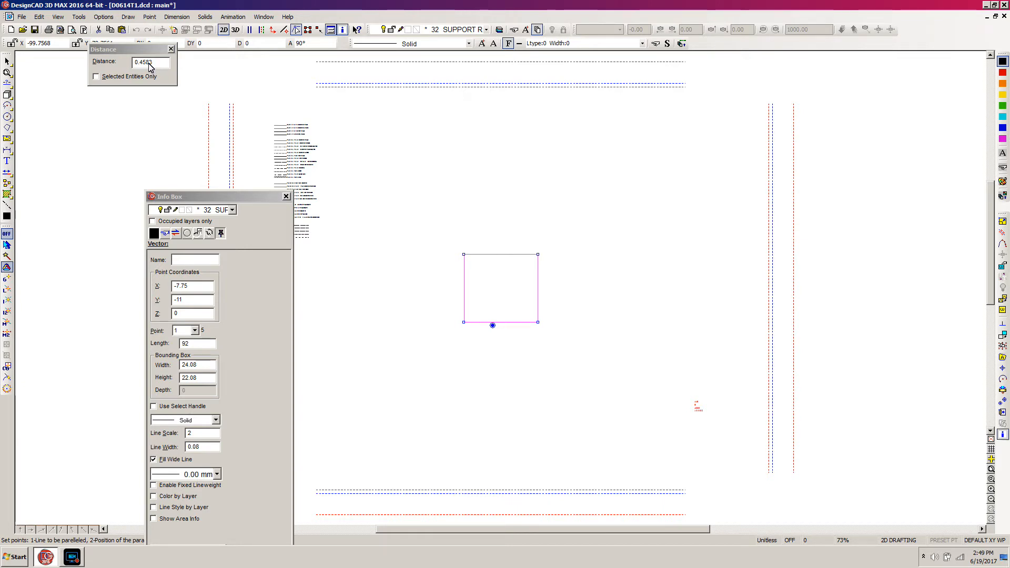
left_click(508, 322)
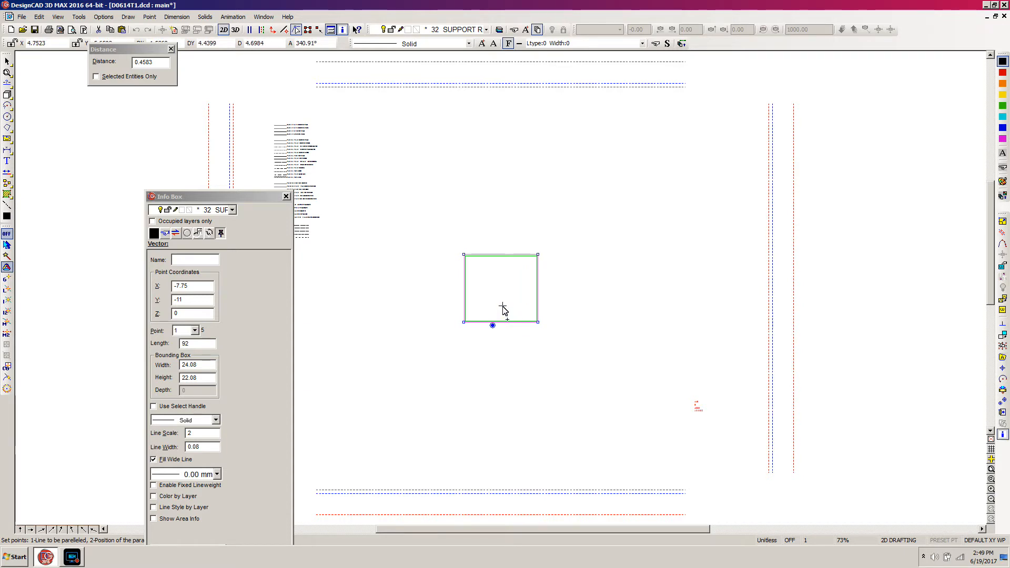
left_click(503, 311)
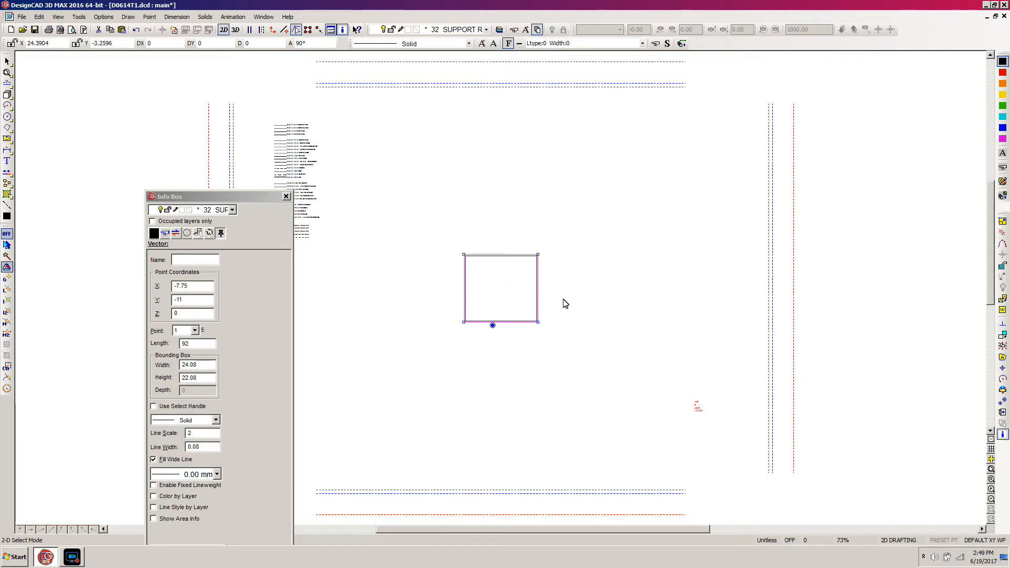
key("Escape")
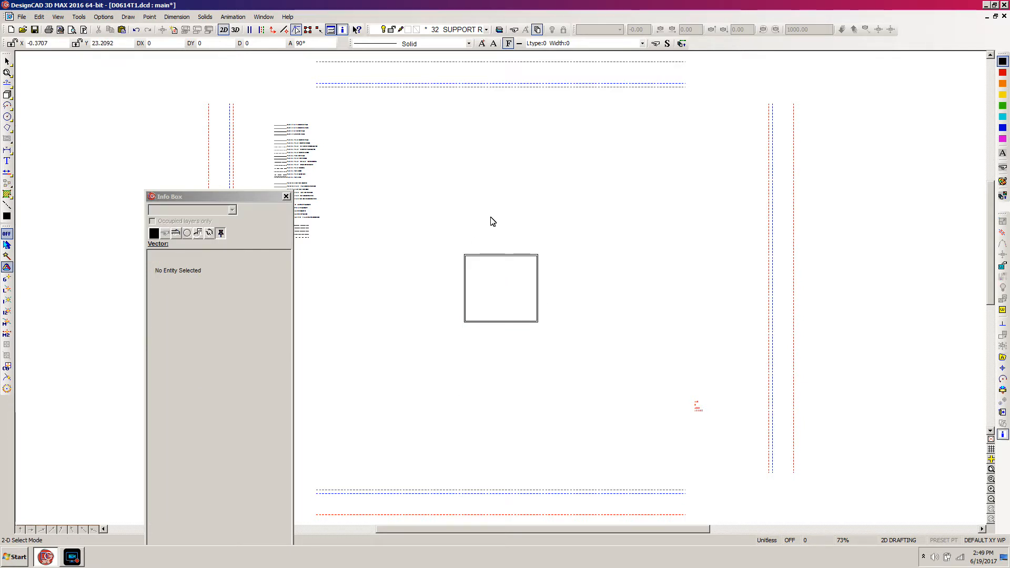
- Give the outer and inner wall outlines the line style of the NEW SUPPORT WALLS BELOW sample in the line legend
left_click(554, 241)
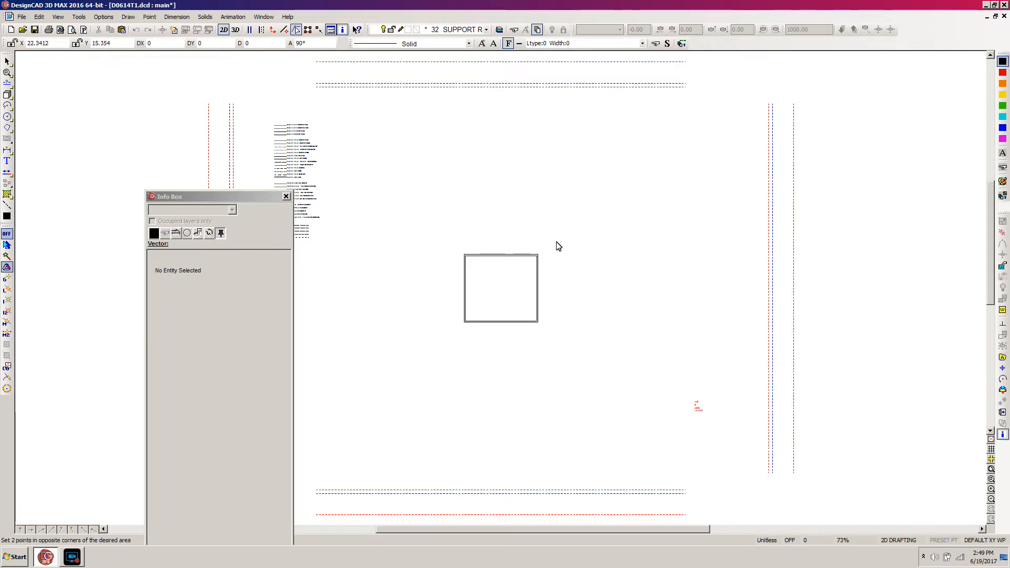
left_click(455, 345)
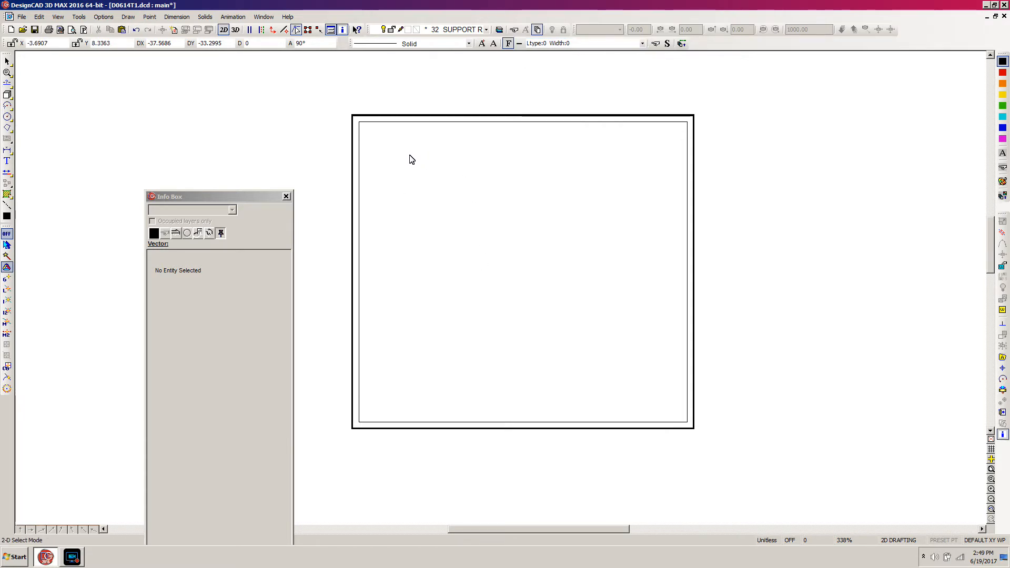
left_click(473, 109)
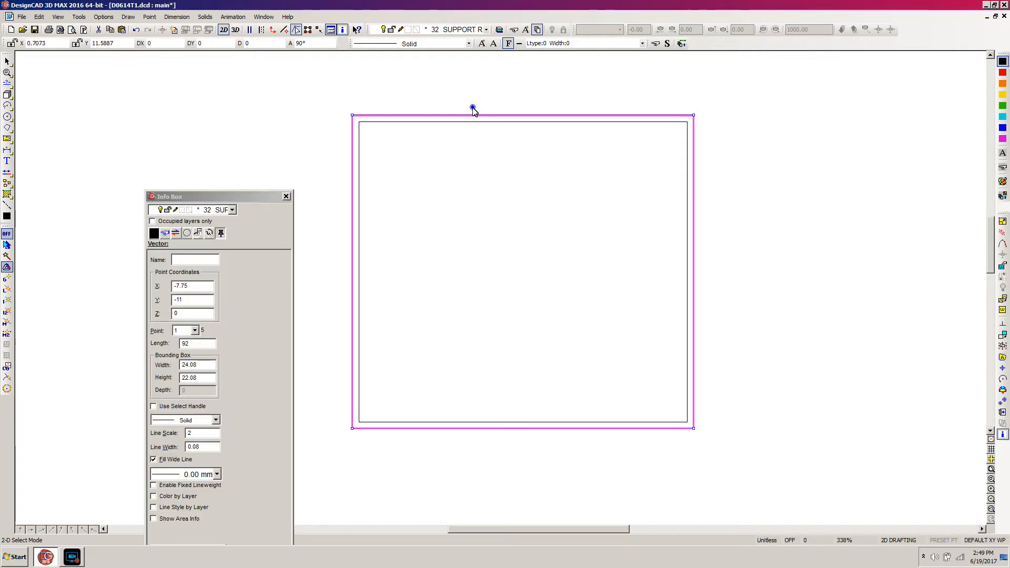
left_click(503, 128, "shift")
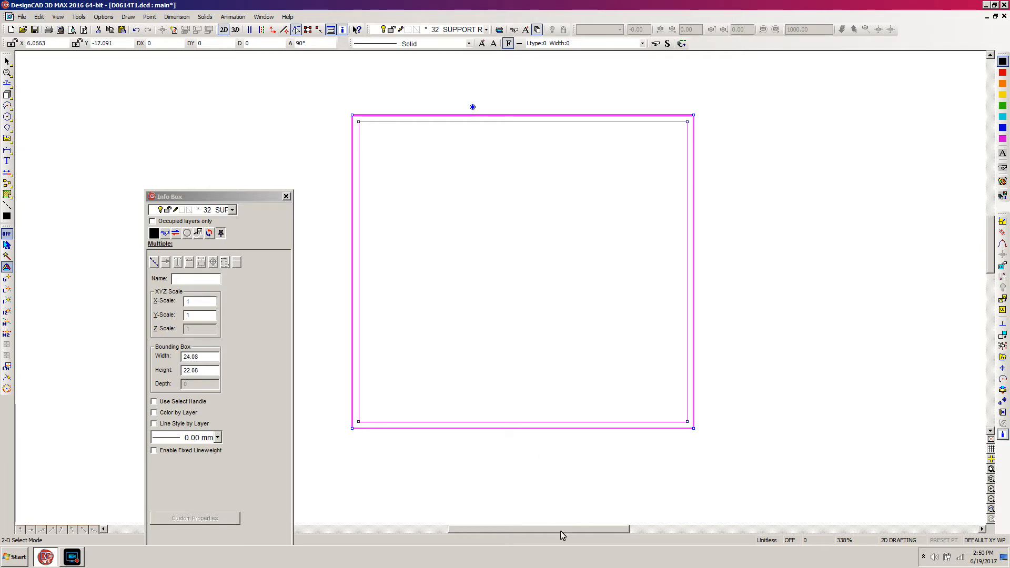
left_click_drag(218, 198, 260, 436)
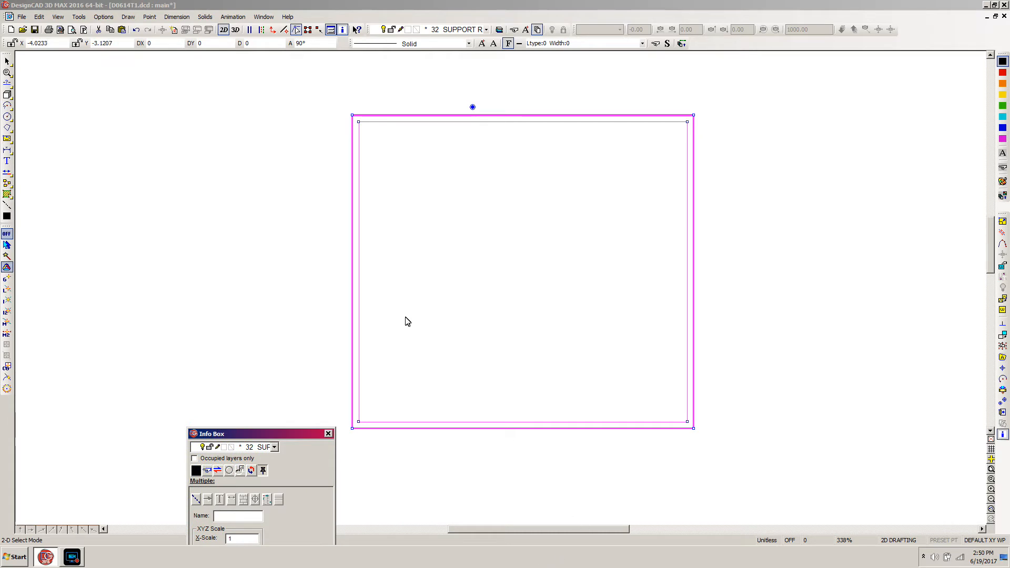
left_click(327, 9)
key("f")
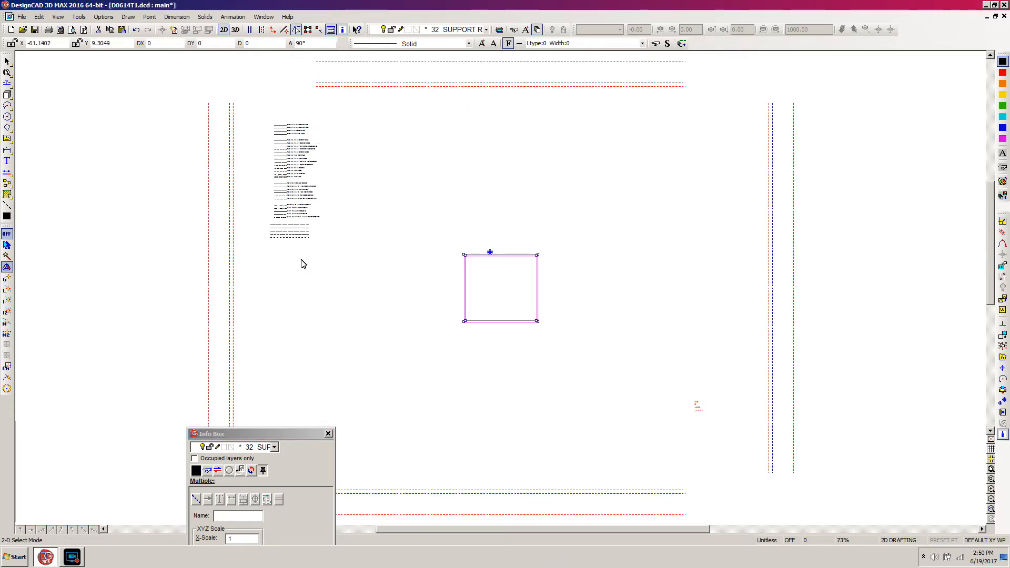
key("w")
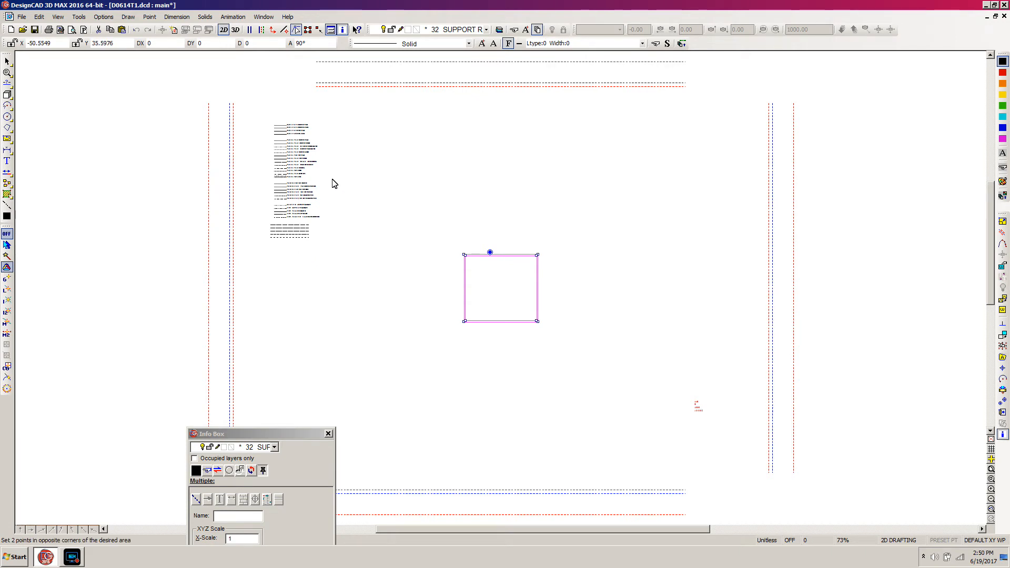
left_click(339, 161)
left_click(260, 249)
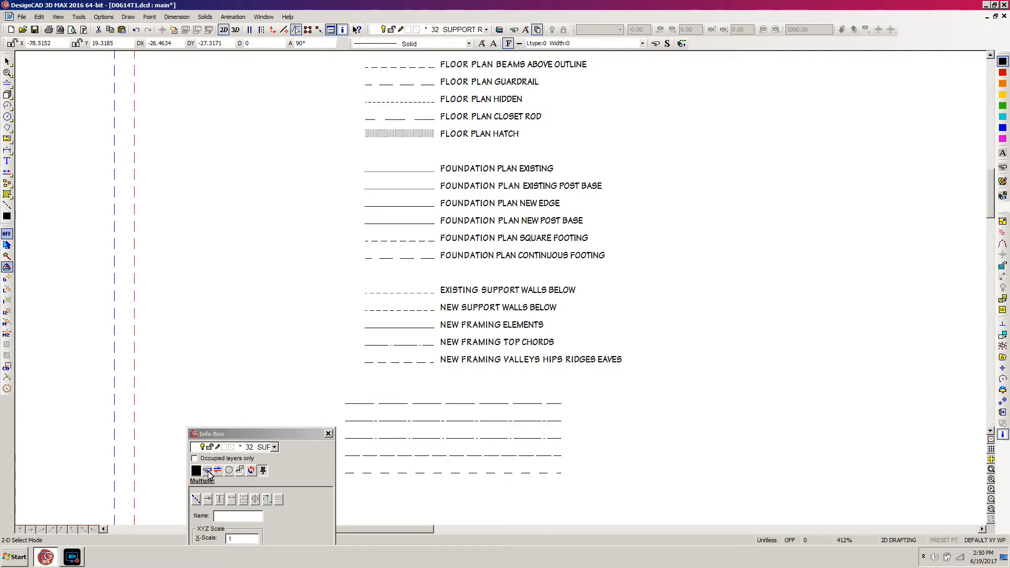
left_click(208, 472)
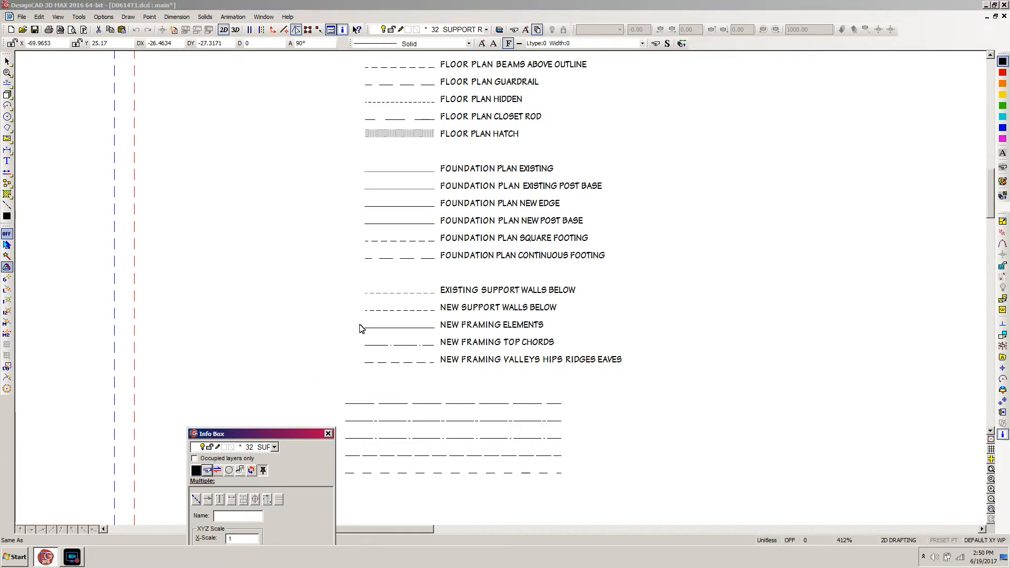
left_click(403, 311)
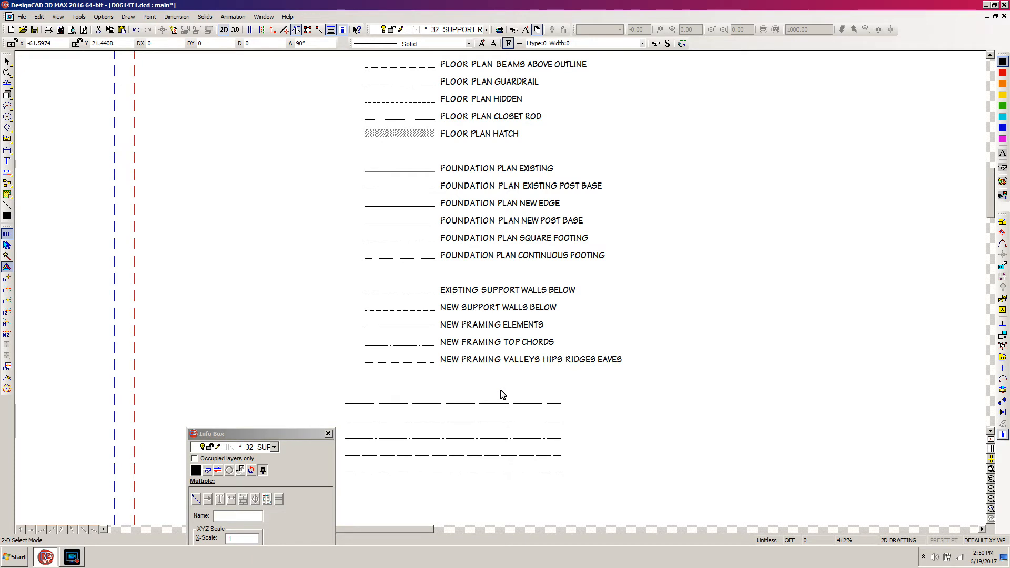
- Clear the selection of the wall outlines and examine their line pattern at the upper-right corner
key("f")
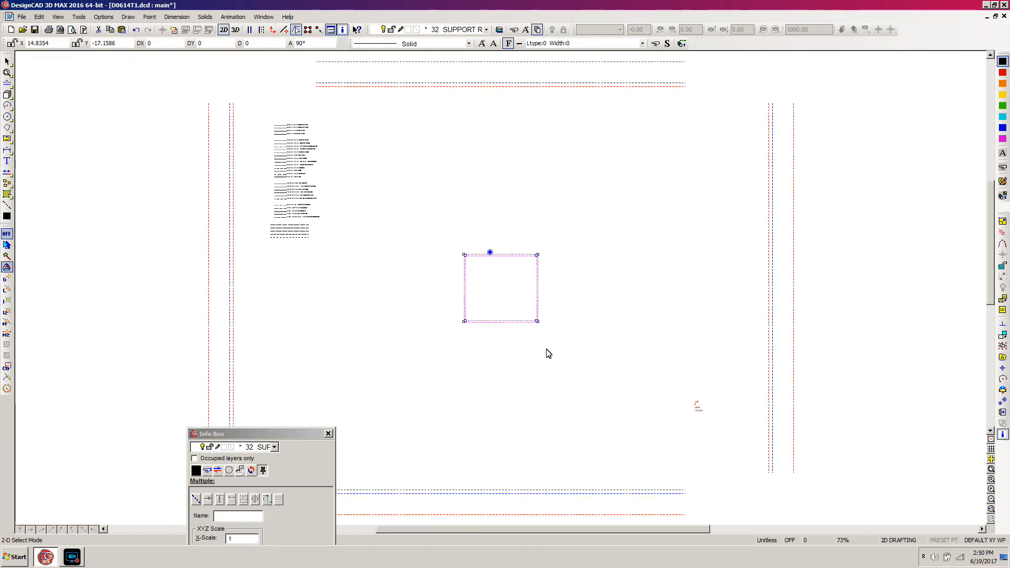
key("w")
left_click(551, 242)
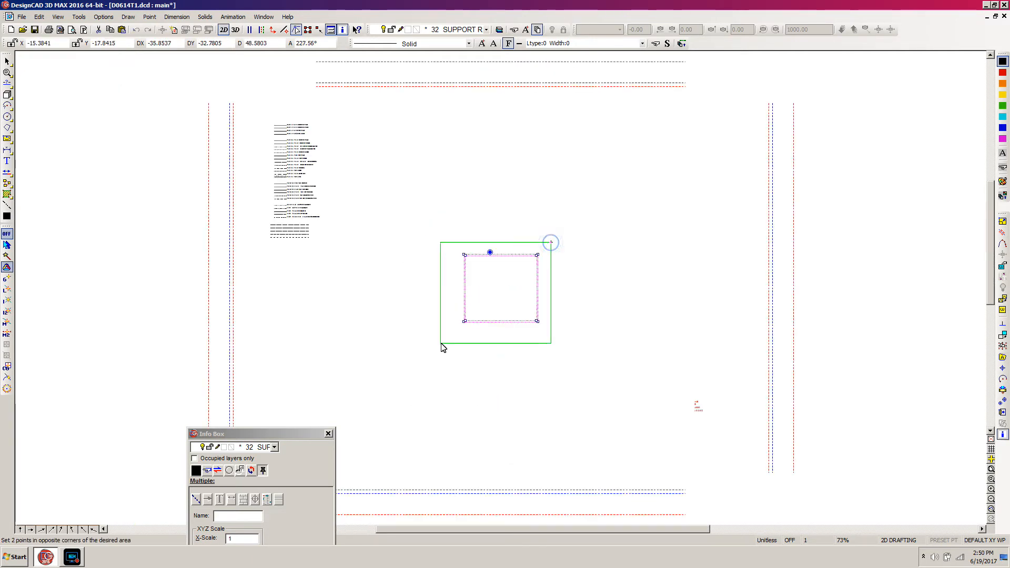
left_click(450, 336)
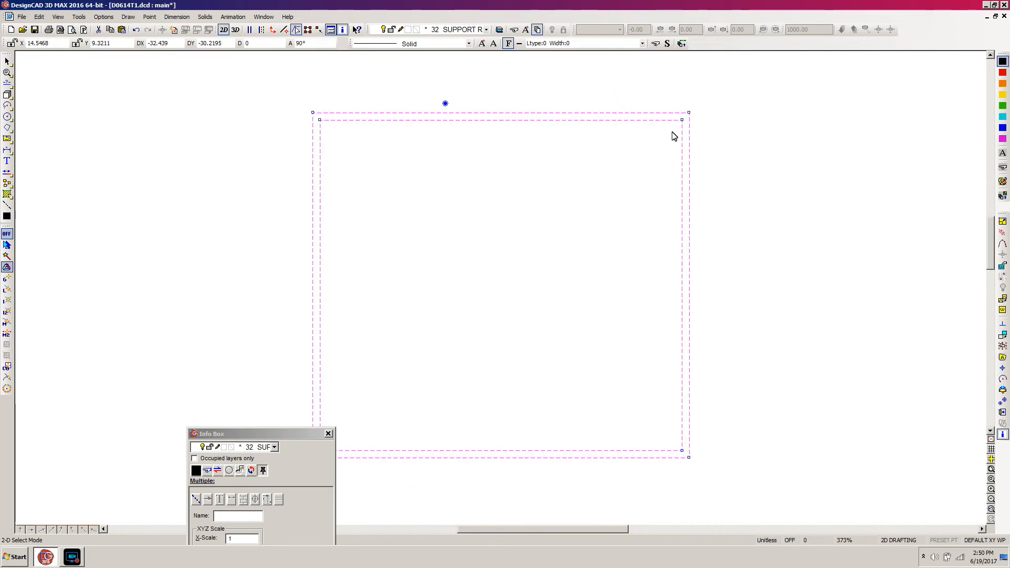
left_click(702, 132)
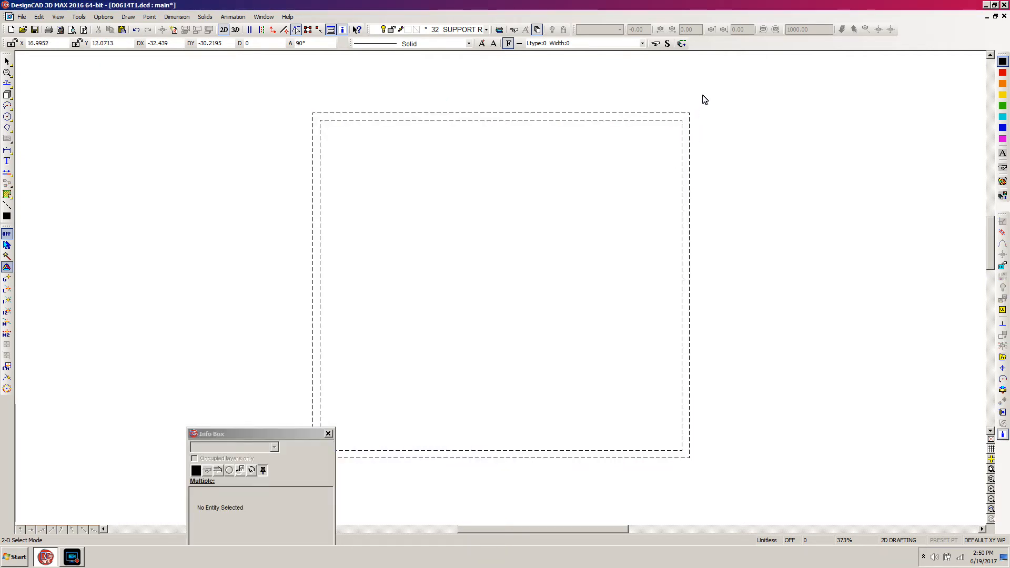
left_click_drag(720, 94, 644, 247)
left_click(644, 248)
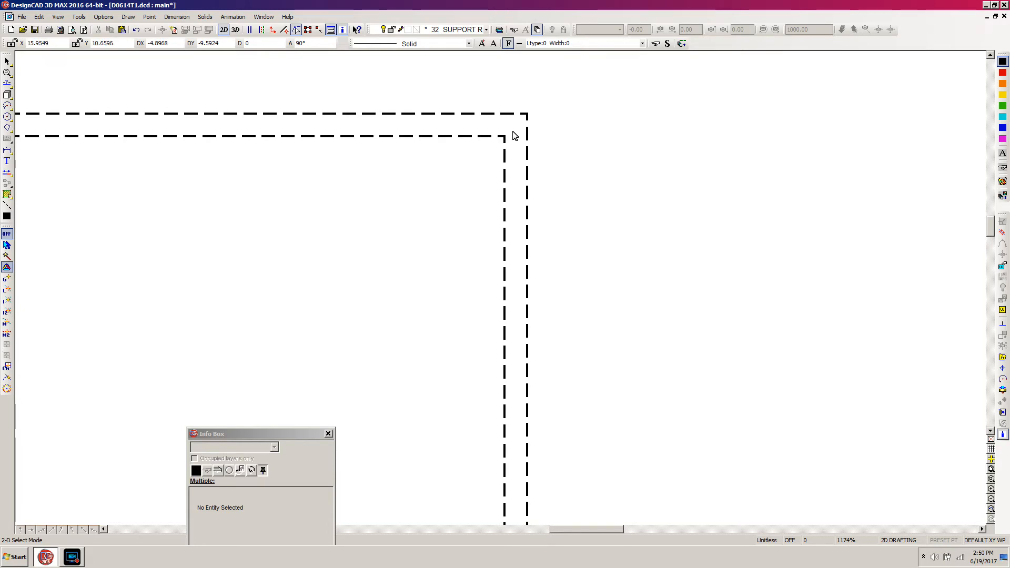
key("shift+z")
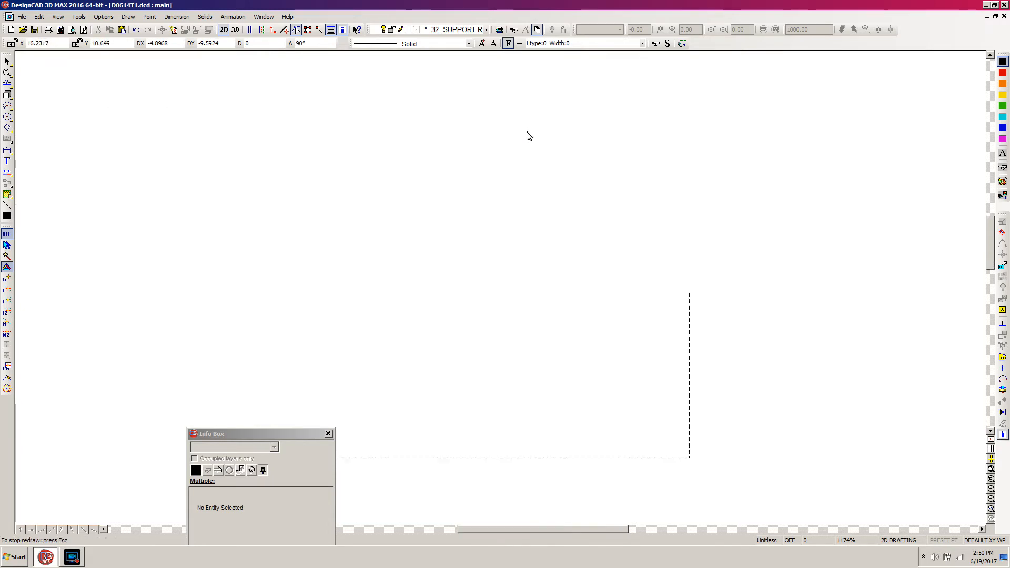
- Move the Info Box out of the way and make layer 30 ROOF PLN the current layer
double_click(269, 437)
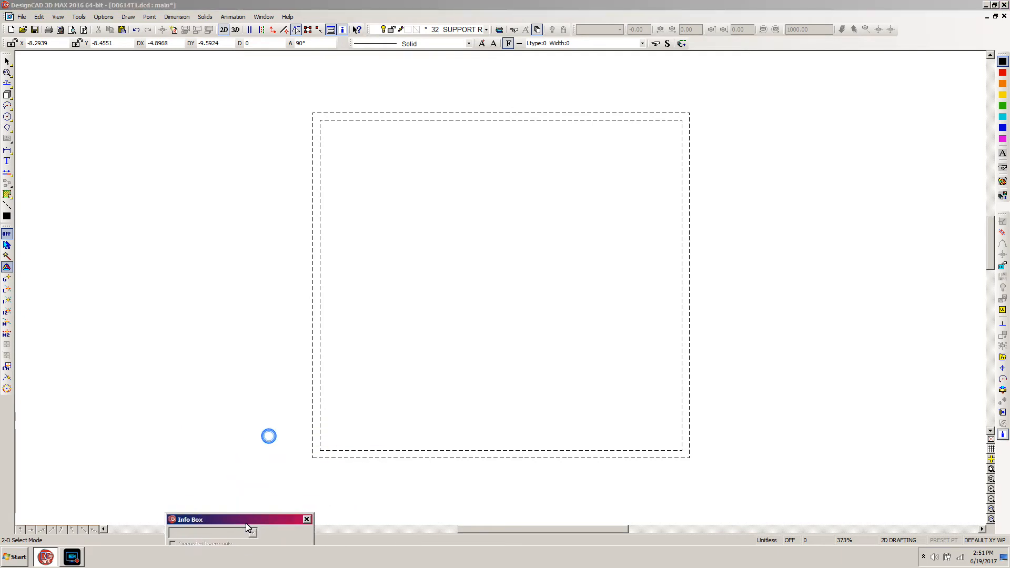
left_click(566, 6)
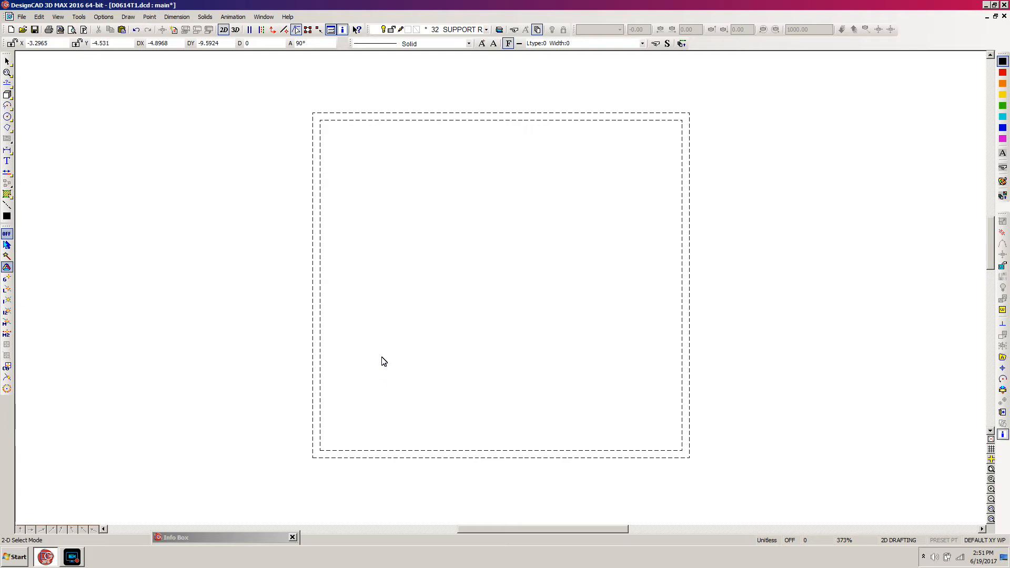
key("l")
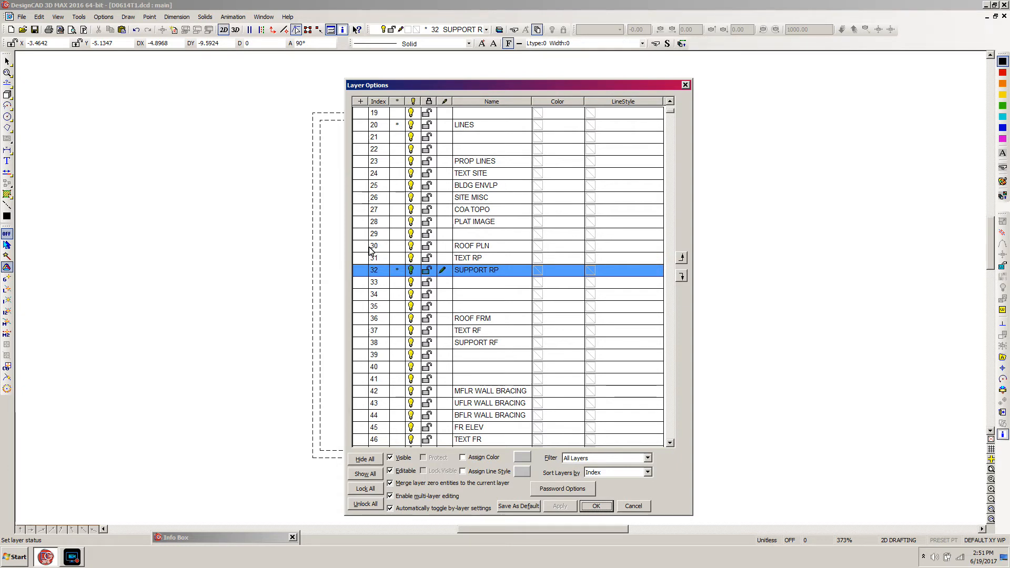
left_click(444, 251)
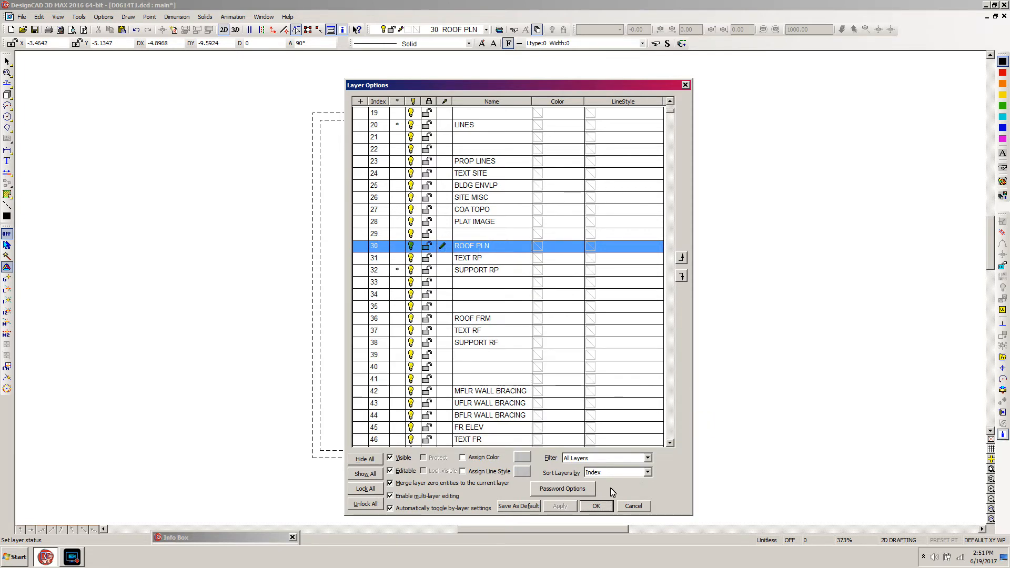
left_click(597, 506)
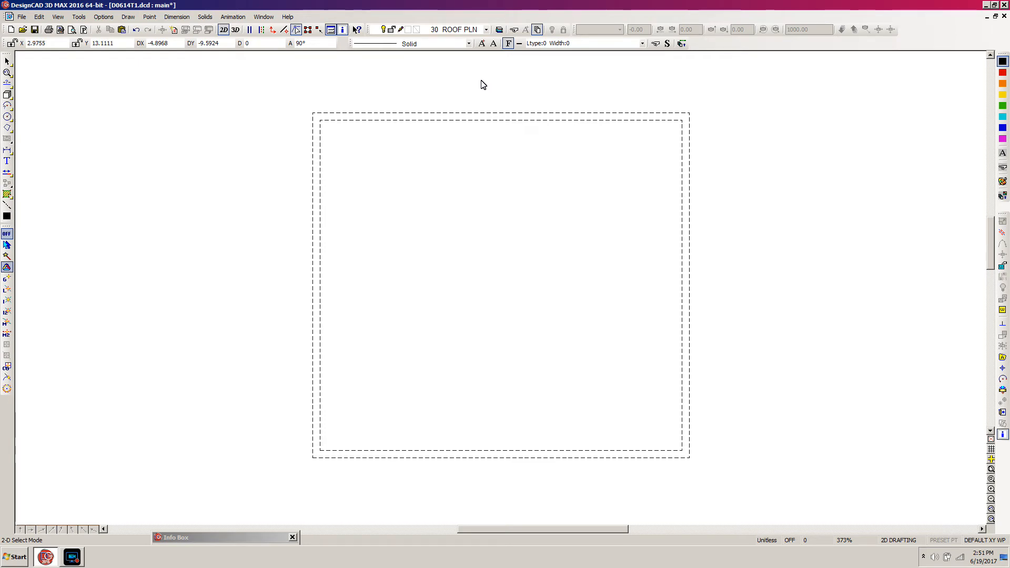
- Create a parallel copy of the outer wall outline only, offset 2 to its outside, and clear the selection
left_click(431, 113)
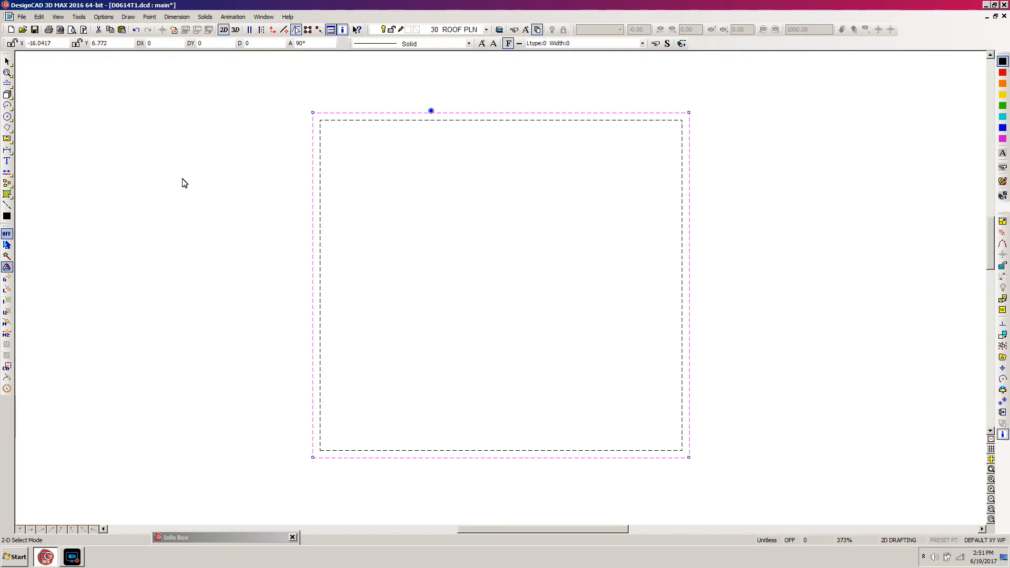
key("p")
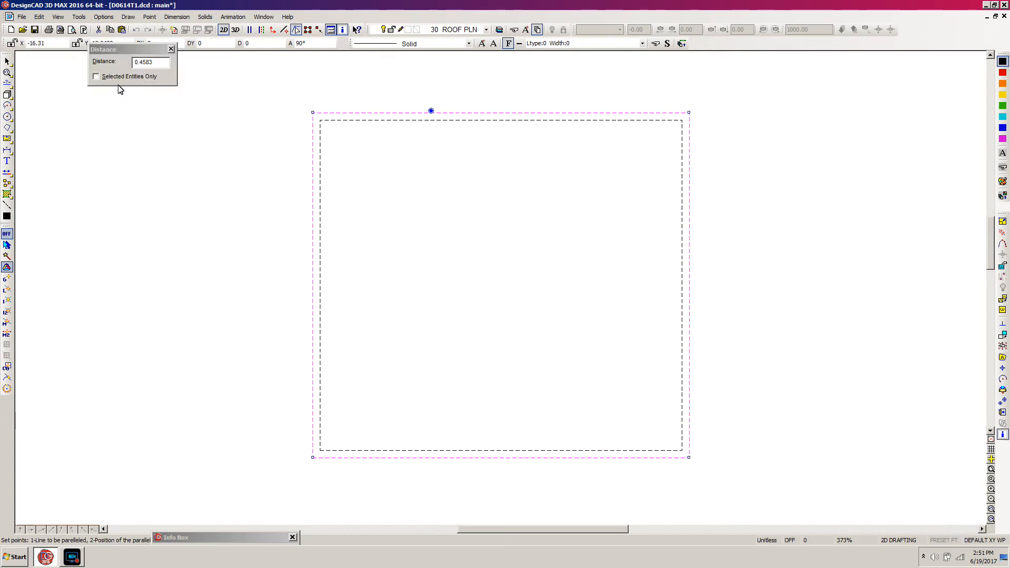
left_click(96, 78)
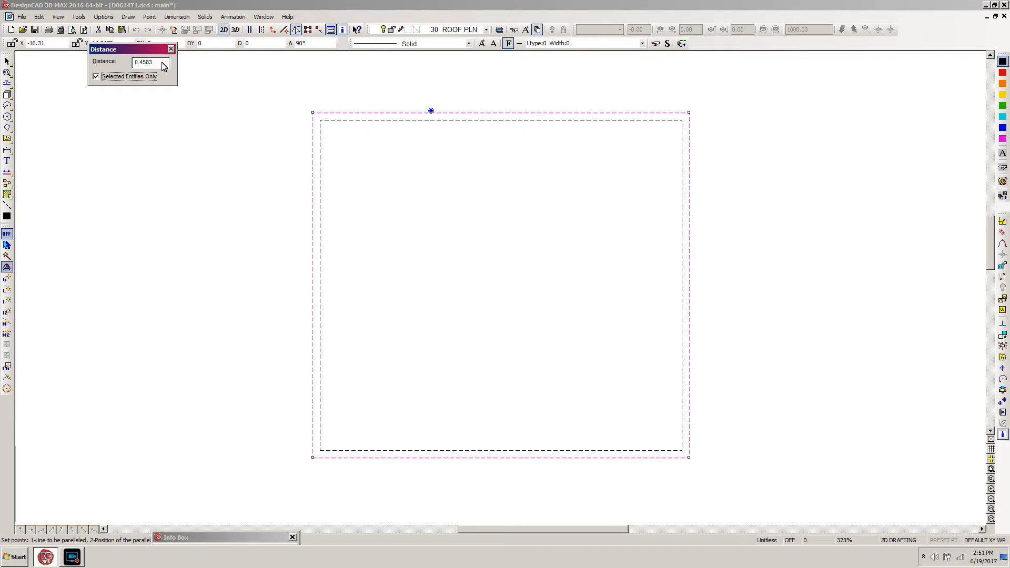
left_click_drag(163, 66, 108, 64)
type("2")
key("Return")
left_click(301, 240)
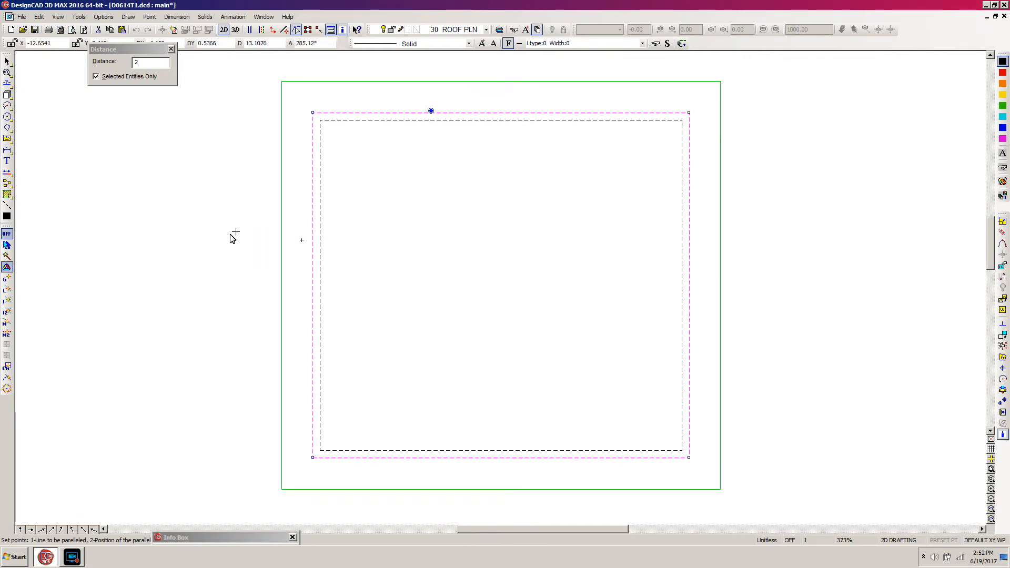
key("Return")
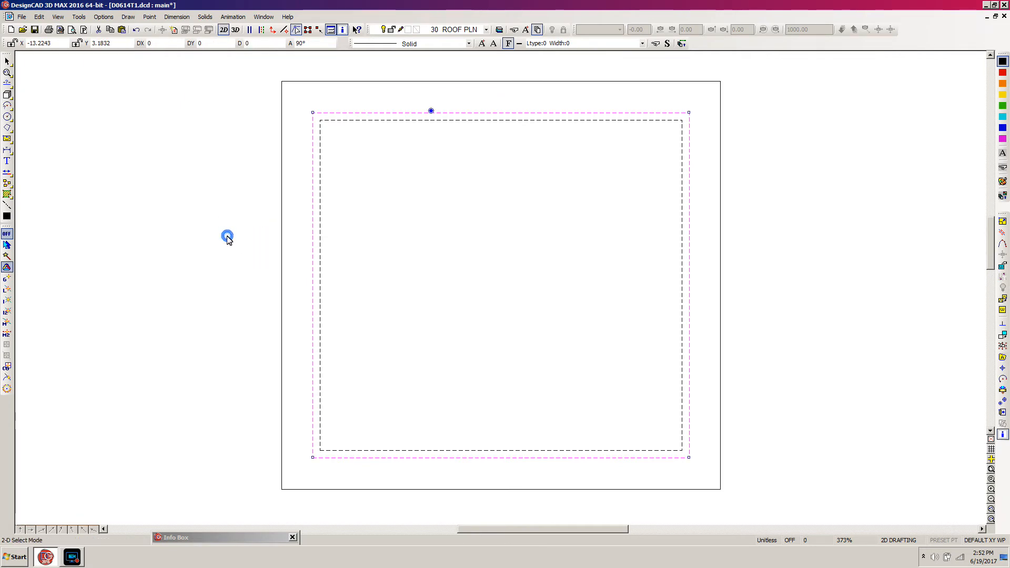
left_click(587, 126)
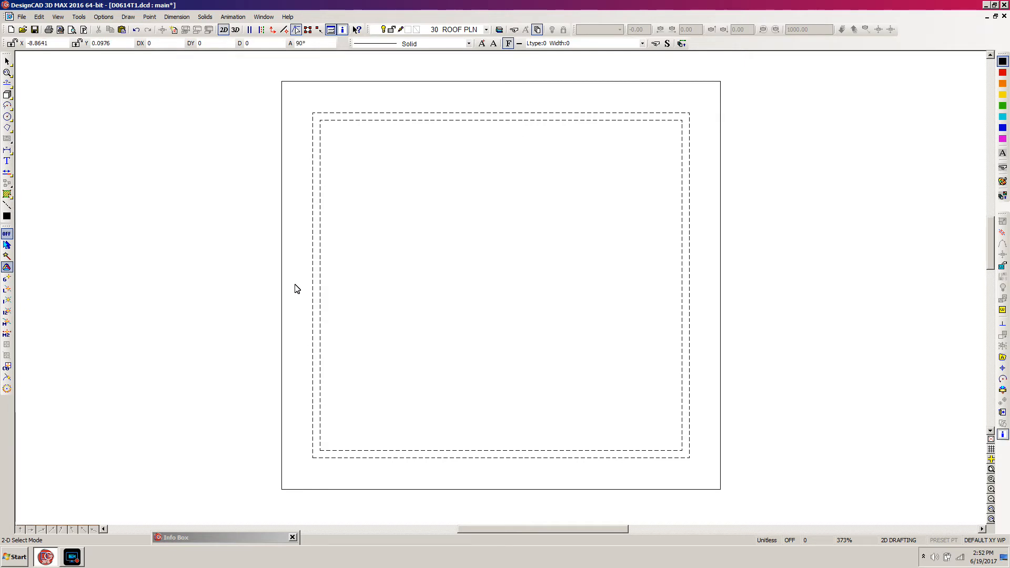
- Draw a horizontal line across the middle of the roof outline, from its left edge to its right edge
key("l")
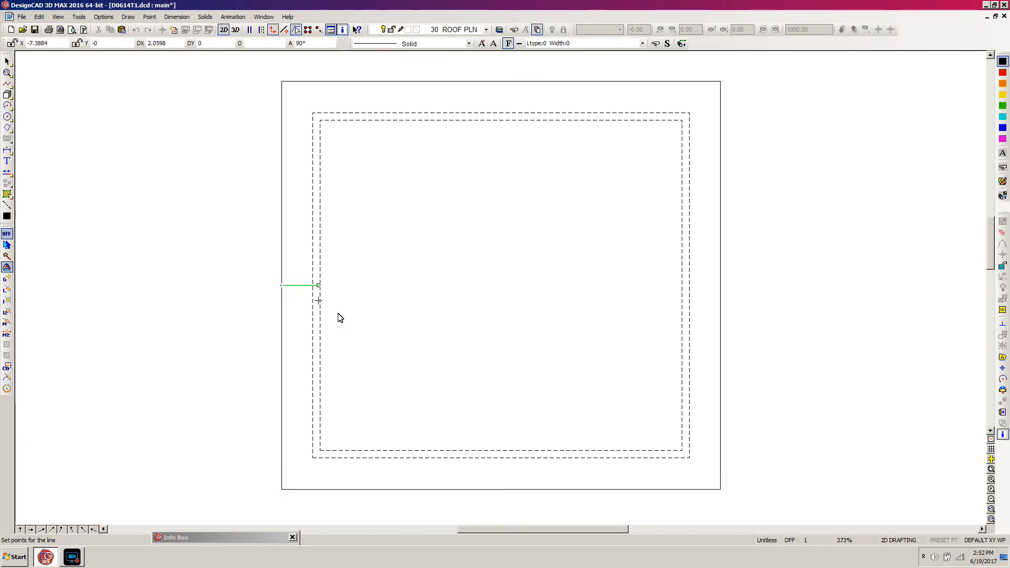
left_click(726, 298)
key("Return")
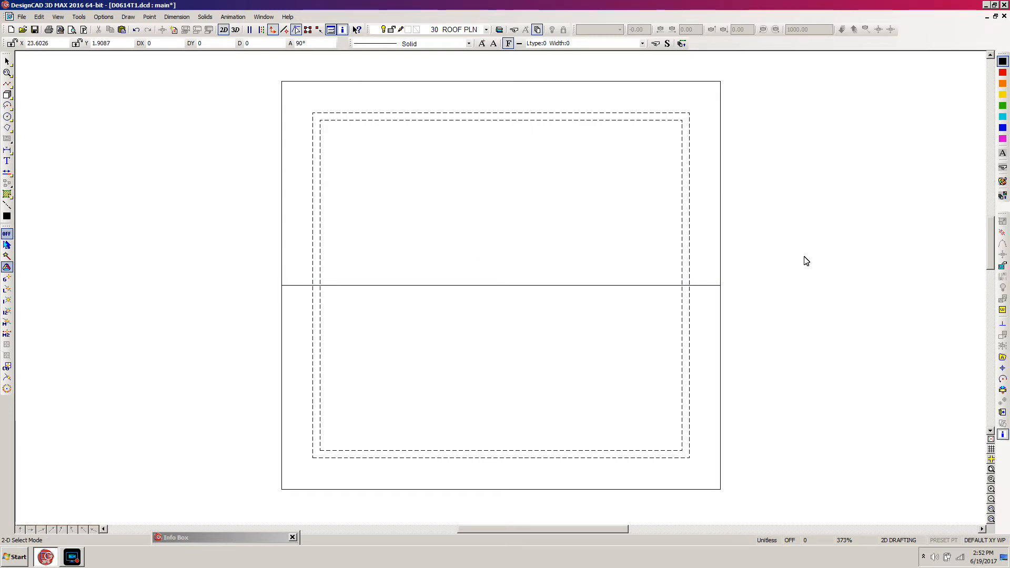
- Give the roof outline and the ridge line the same line properties as the NEW FRAMING ELEMENTS sample in the line legend
scroll(711, 259, "down", 1)
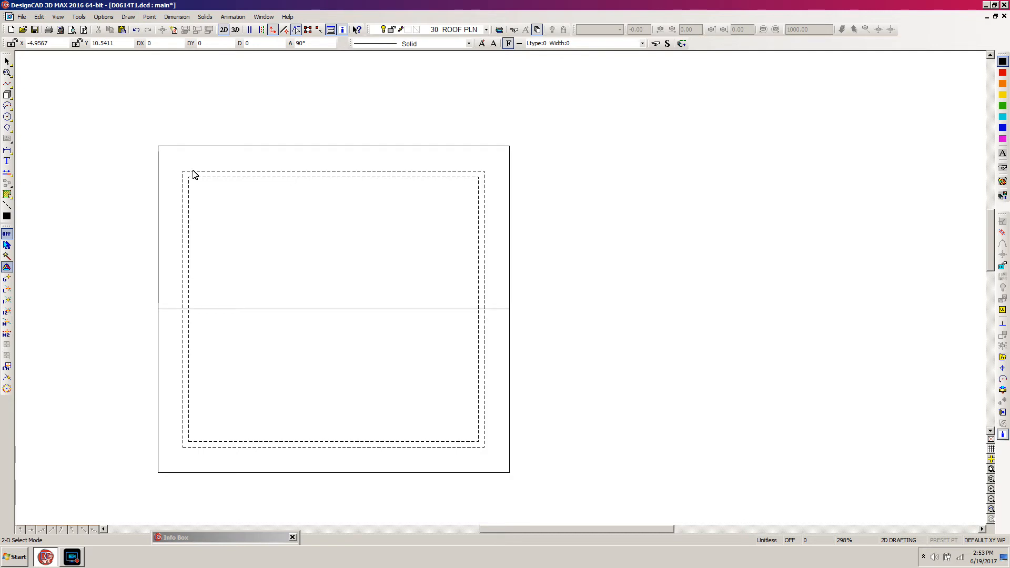
left_click(146, 127)
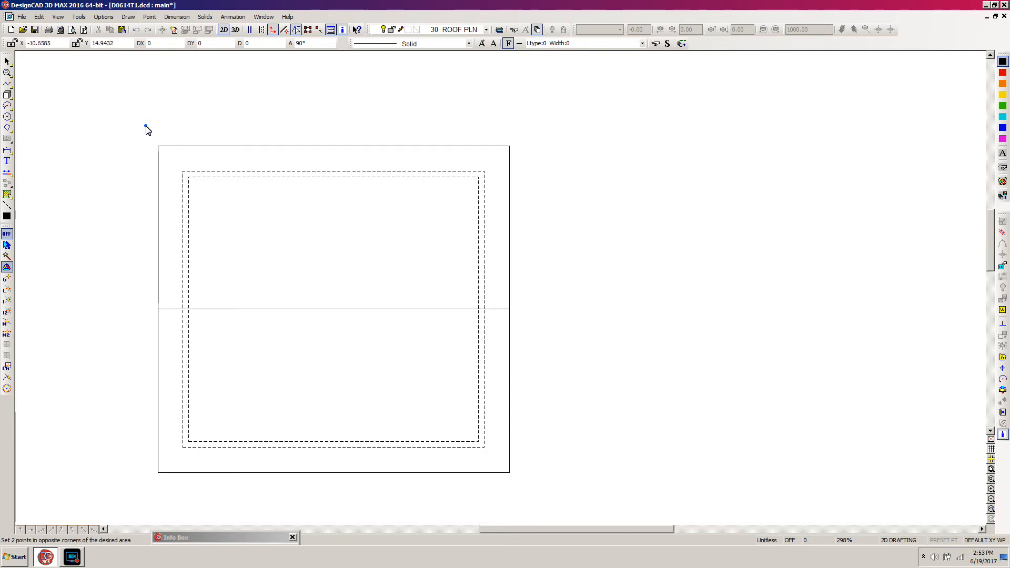
left_click(233, 232)
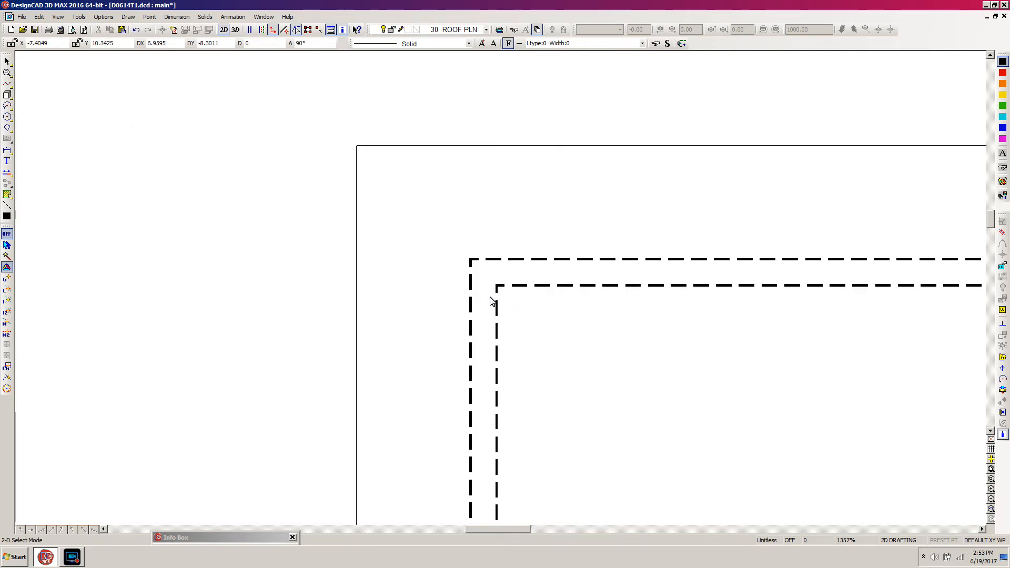
key("Page_Down")
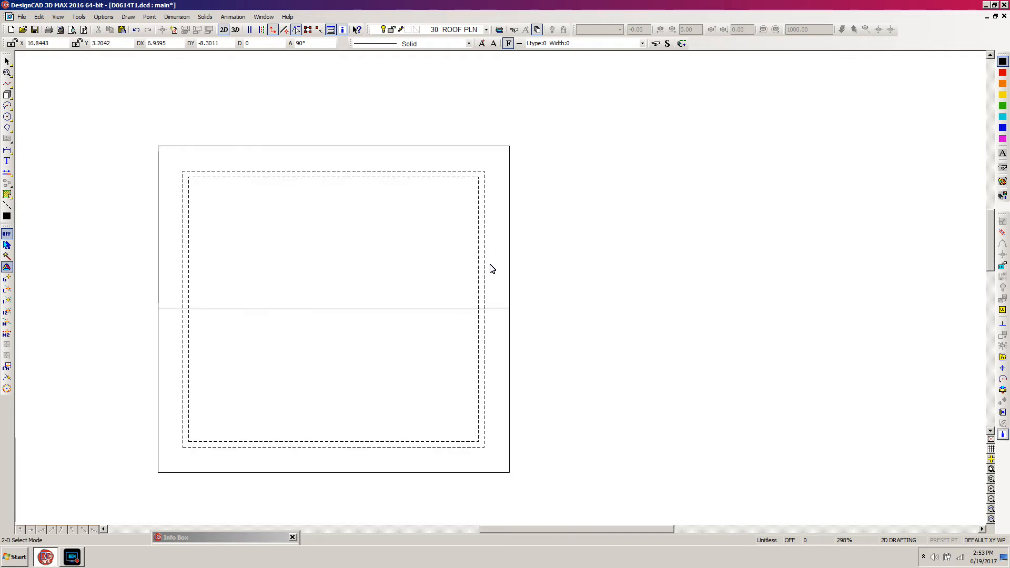
left_click(157, 219)
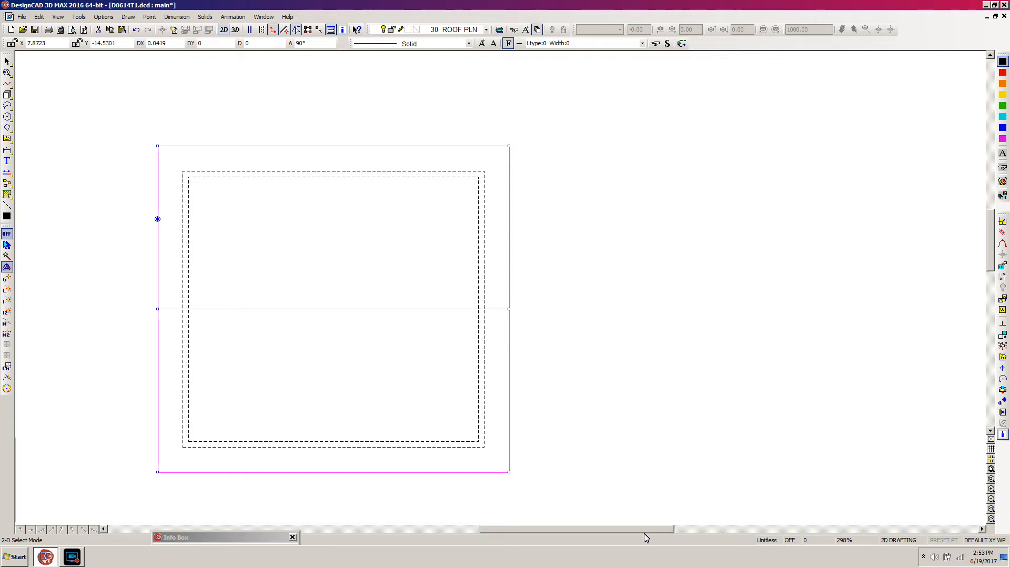
key("f")
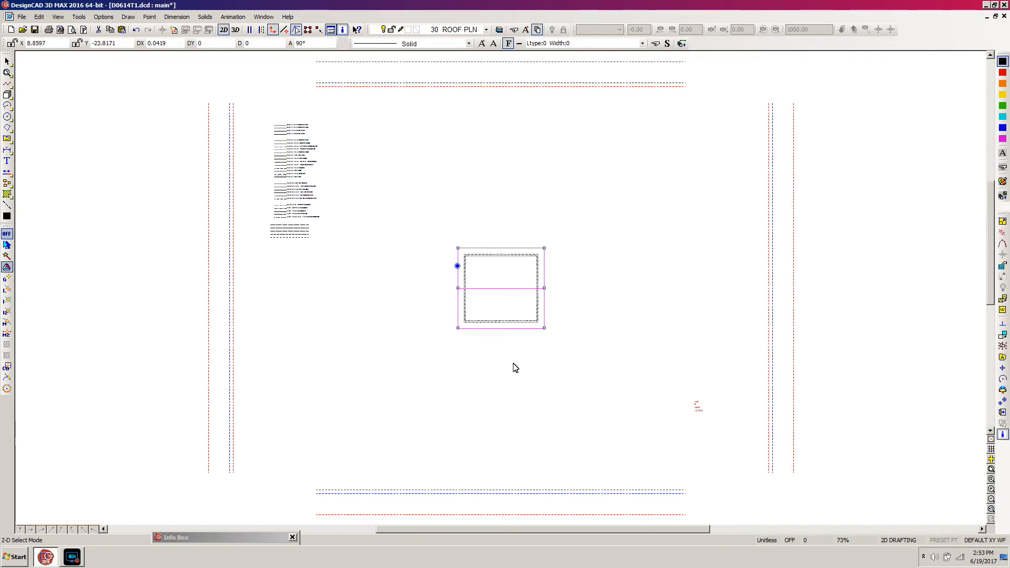
key("z")
left_click(343, 167)
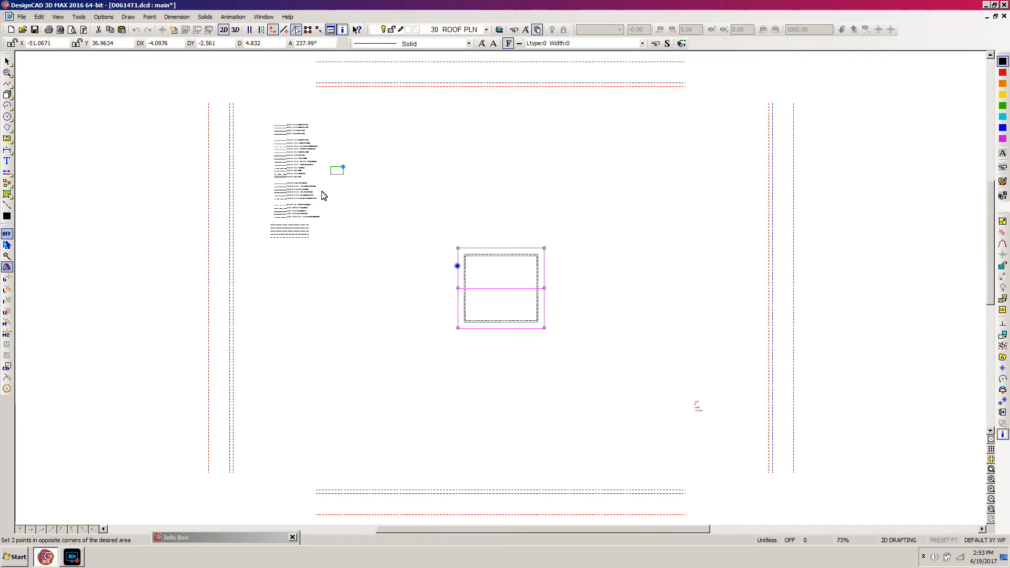
left_click(253, 248)
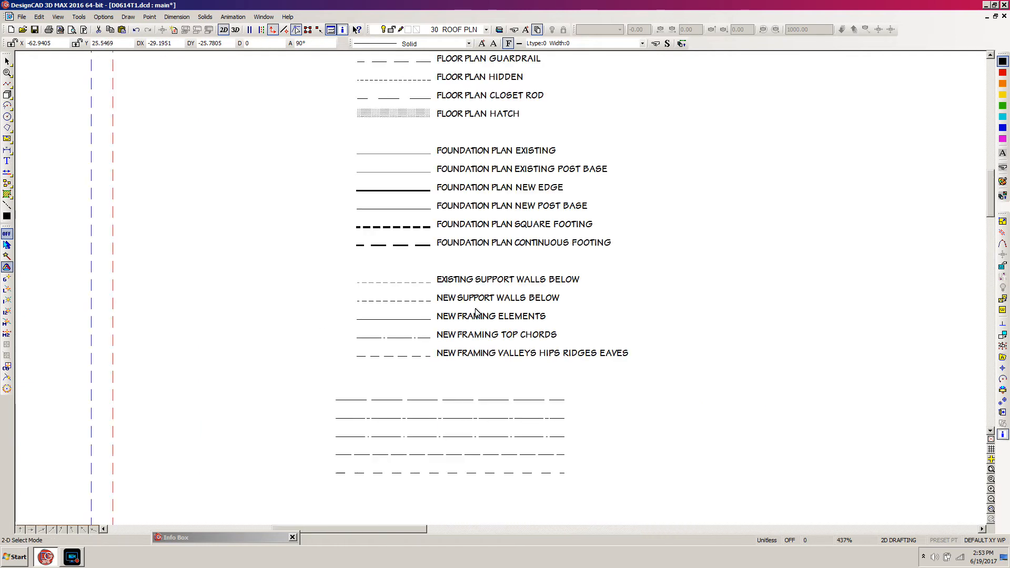
left_click(223, 537)
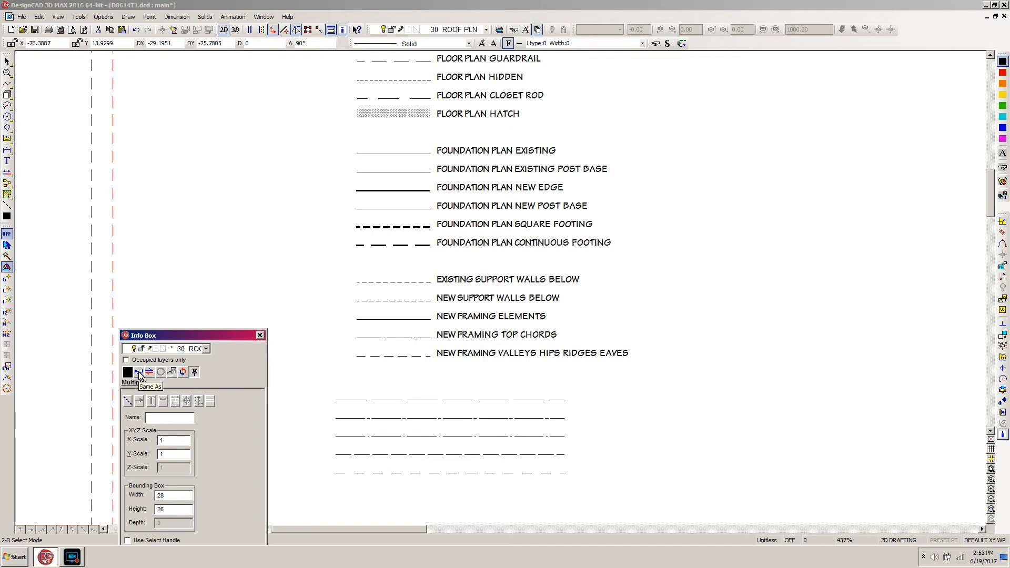
left_click(138, 371)
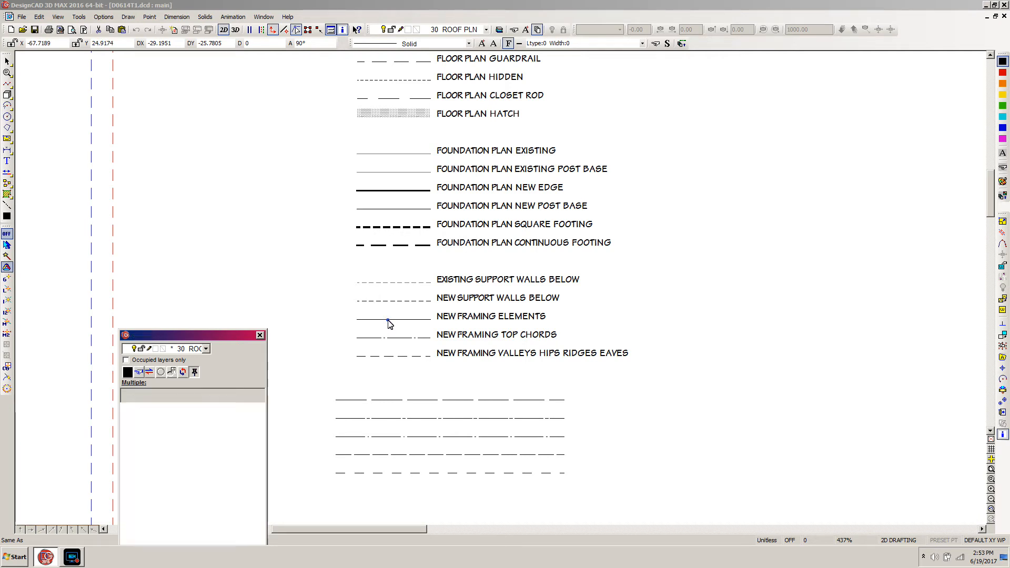
left_click(388, 320)
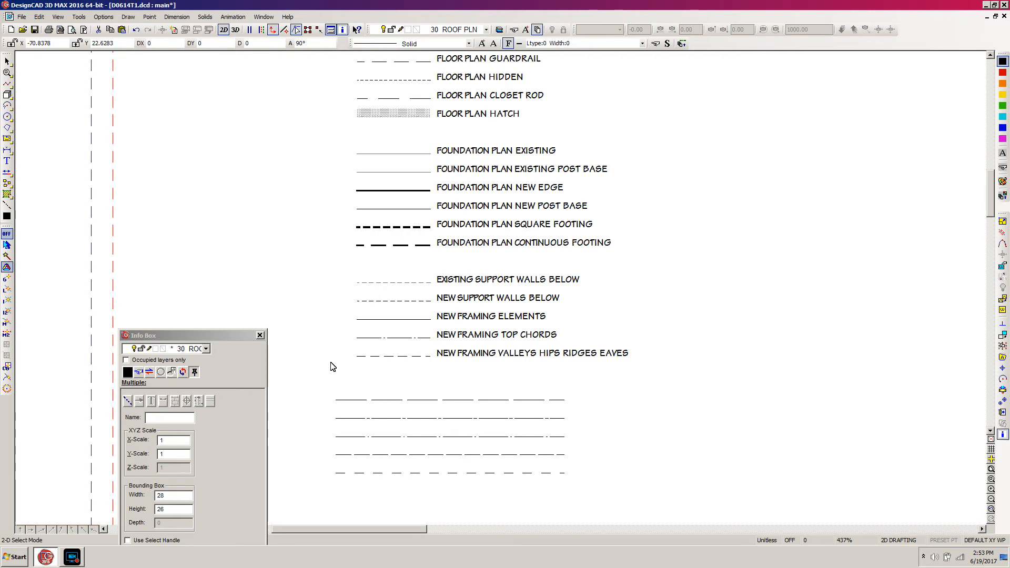
- Examine the line weight where the ridge line meets the roof outline's left edge, and clear the selection
key("f")
key("w")
left_click(473, 278)
left_click(437, 297)
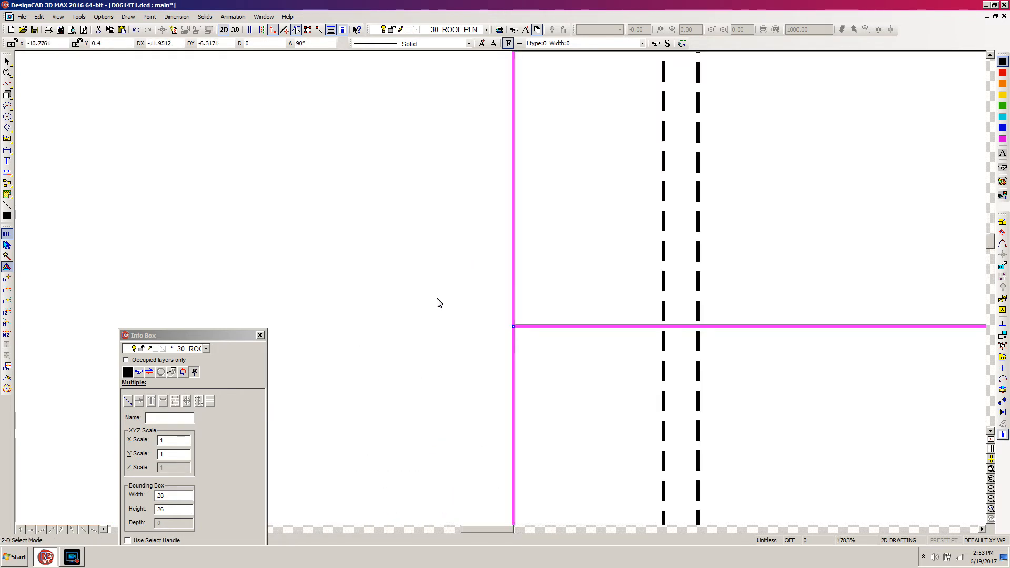
left_click(714, 344)
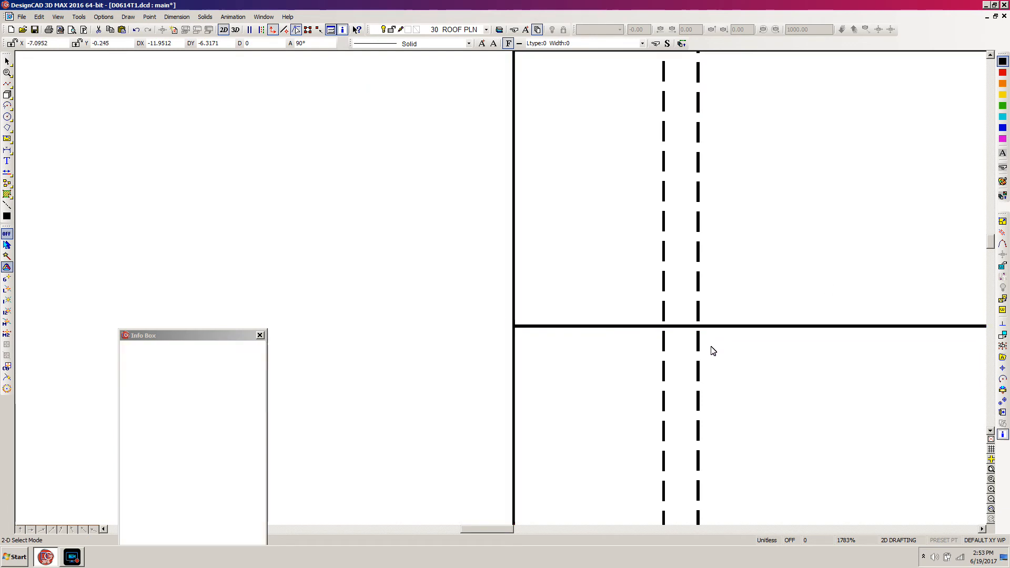
- Make layer 31 TEXT RP the current layer
key("f")
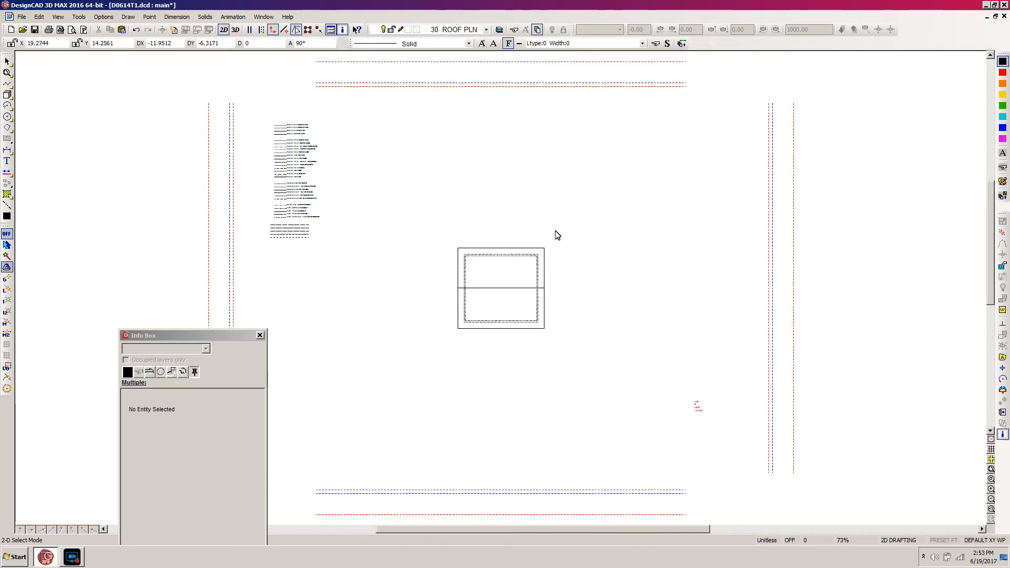
left_click_drag(573, 224, 431, 356)
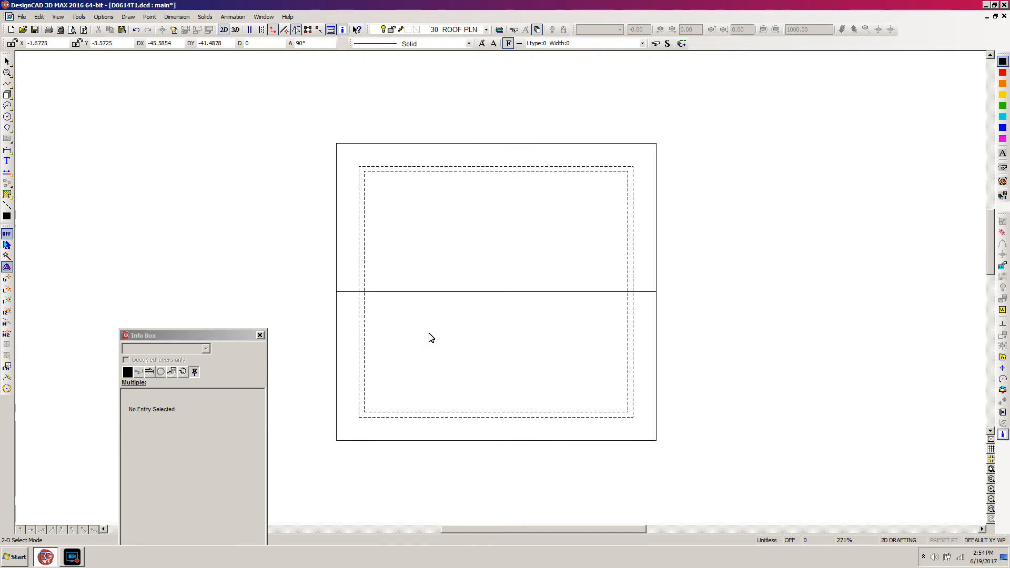
key("l")
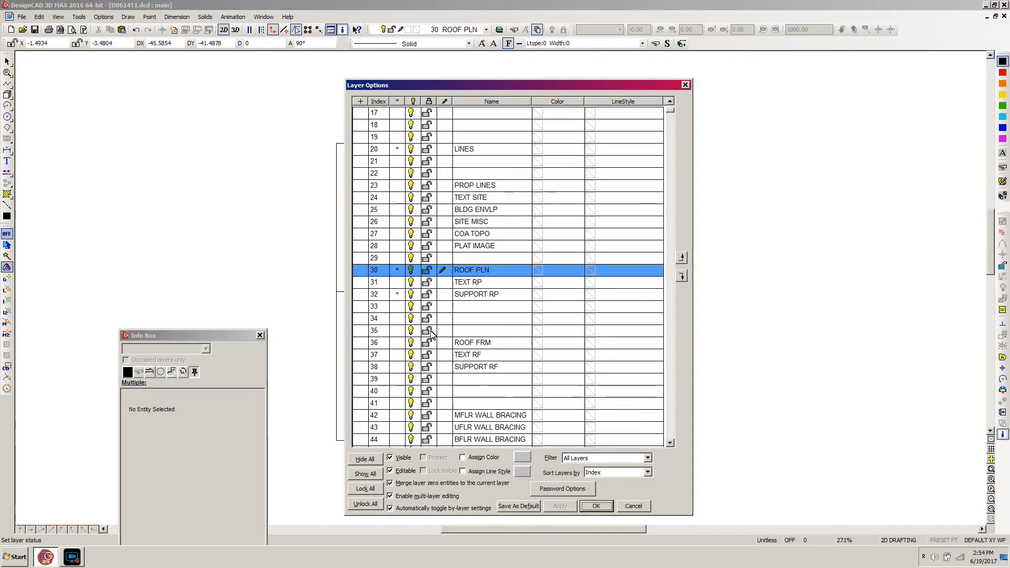
left_click(444, 283)
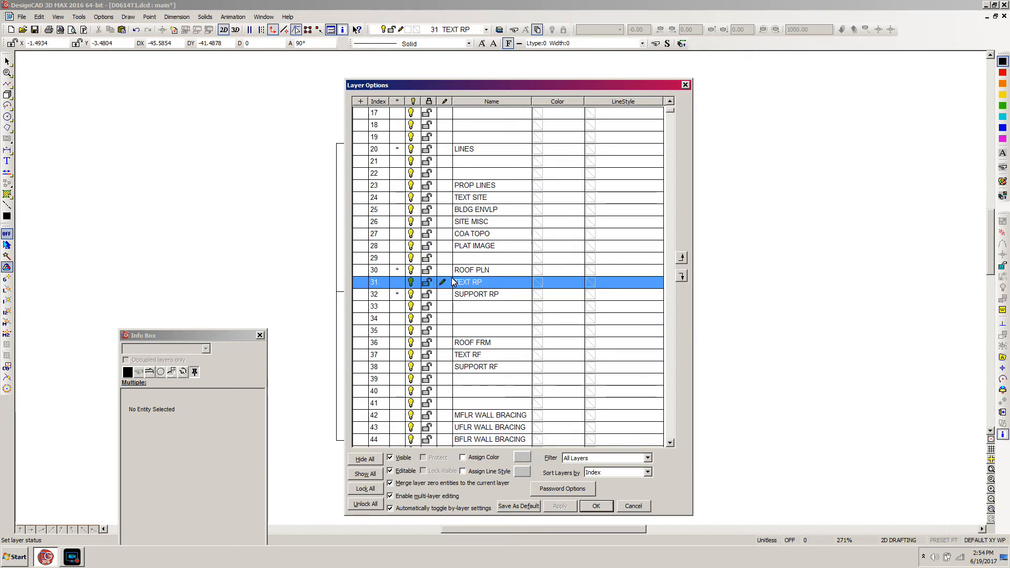
left_click(598, 506)
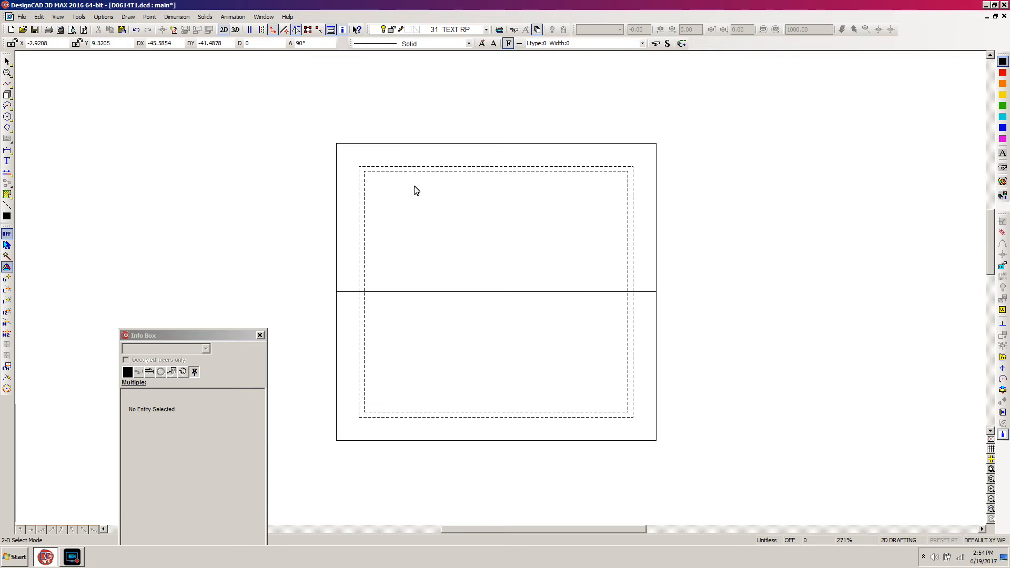
- Dimension the horizontal roof overhangs at the upper-left and upper-right corners, placing both dimensions above the roof outline
key("d")
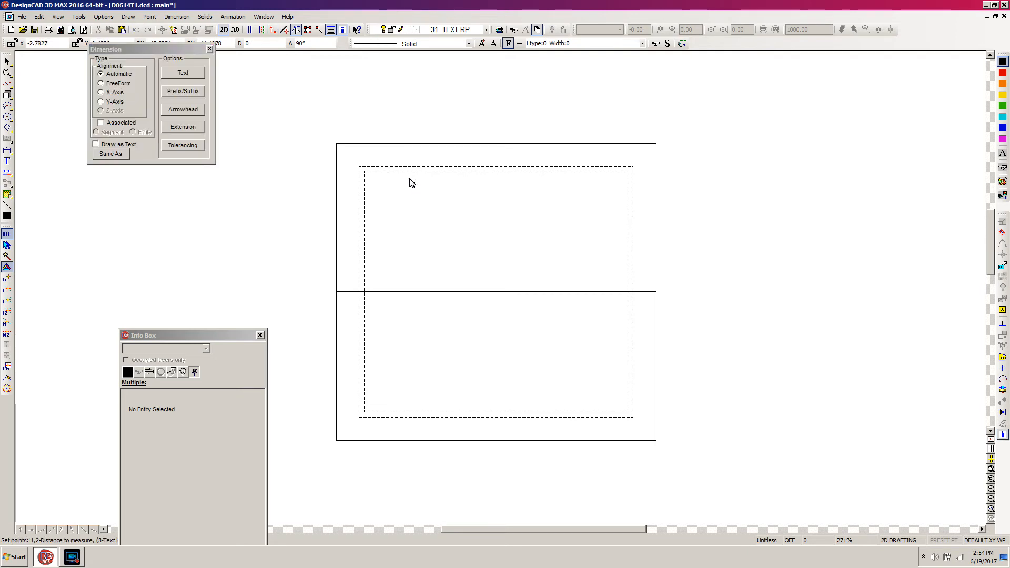
right_click(320, 142)
right_click(361, 167)
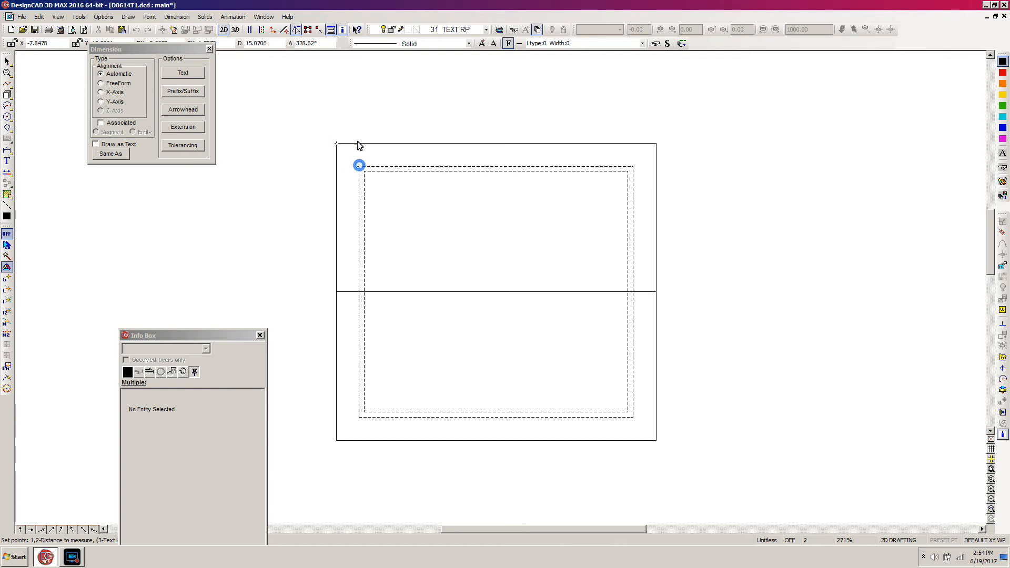
left_click(348, 125)
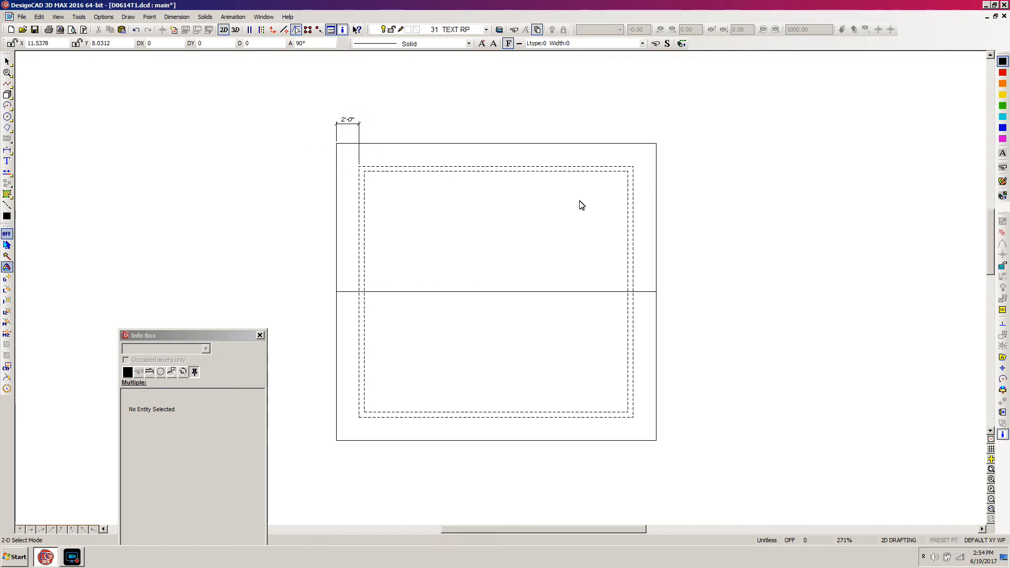
key("d")
right_click(631, 155)
right_click(653, 145)
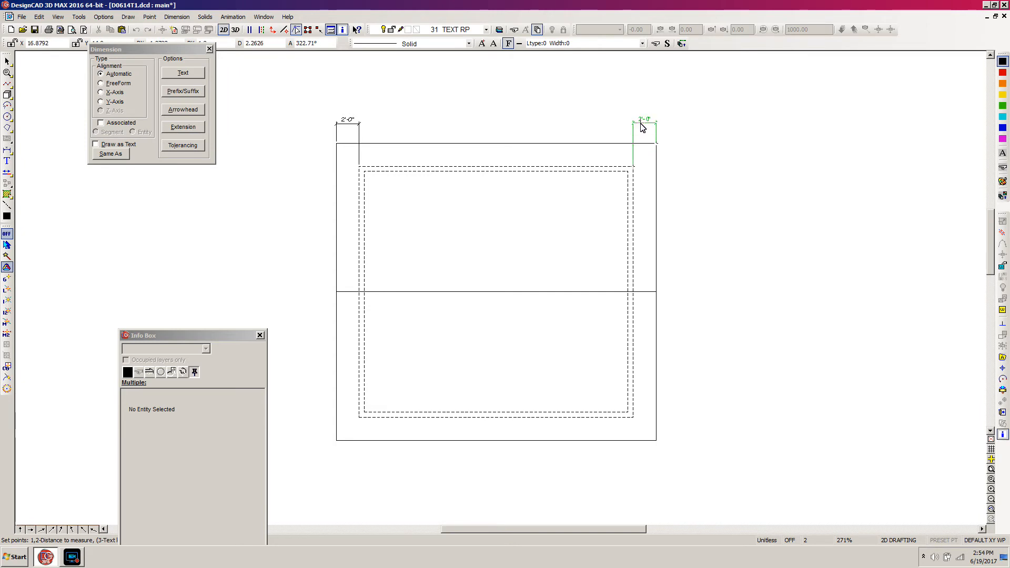
left_click(642, 127)
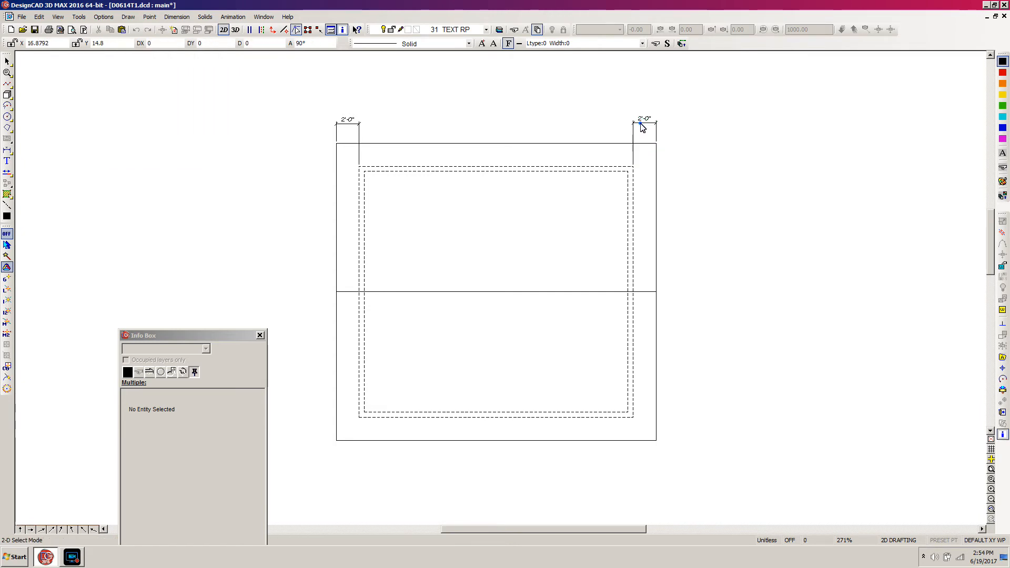
- Dimension the vertical roof overhangs at the lower-left and upper-left corners, placing both dimensions outside the outline's left edge
key("d")
right_click(332, 453)
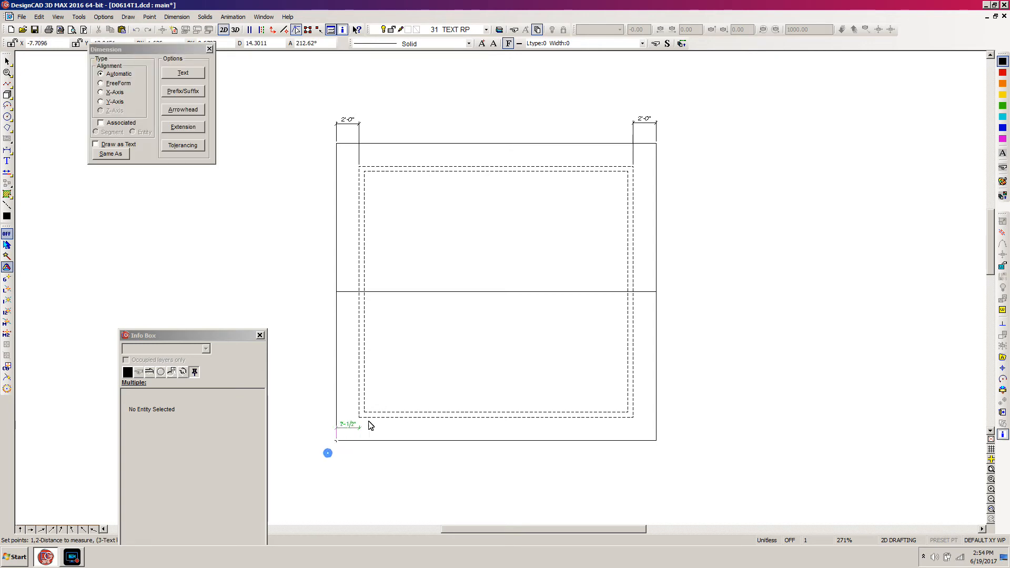
right_click(359, 421)
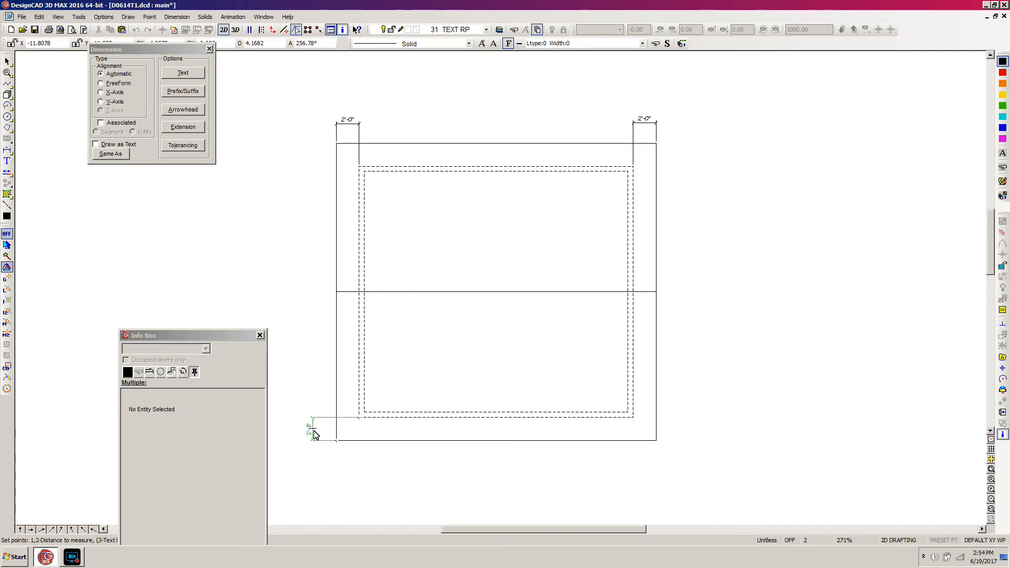
left_click(316, 435)
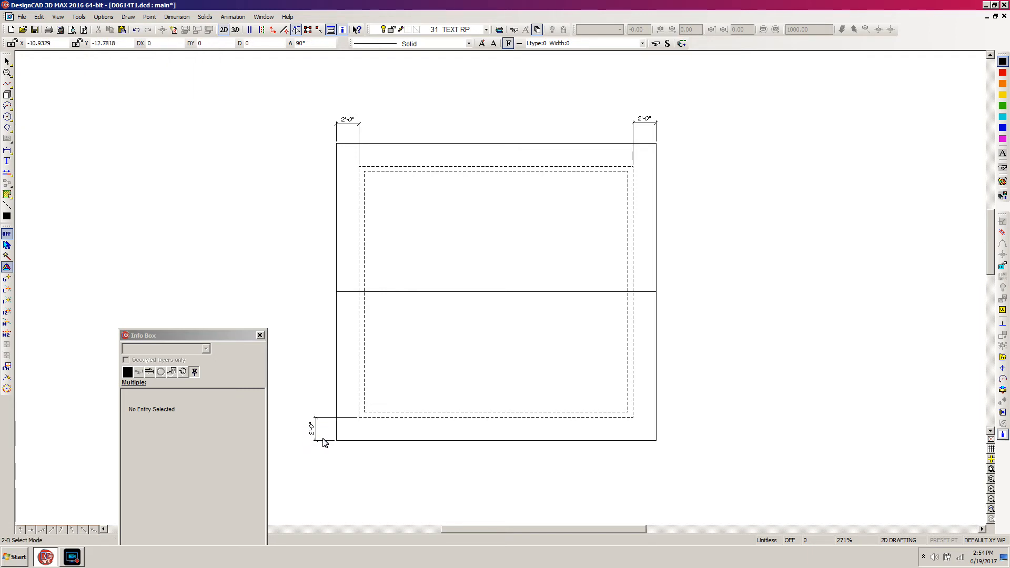
key("space")
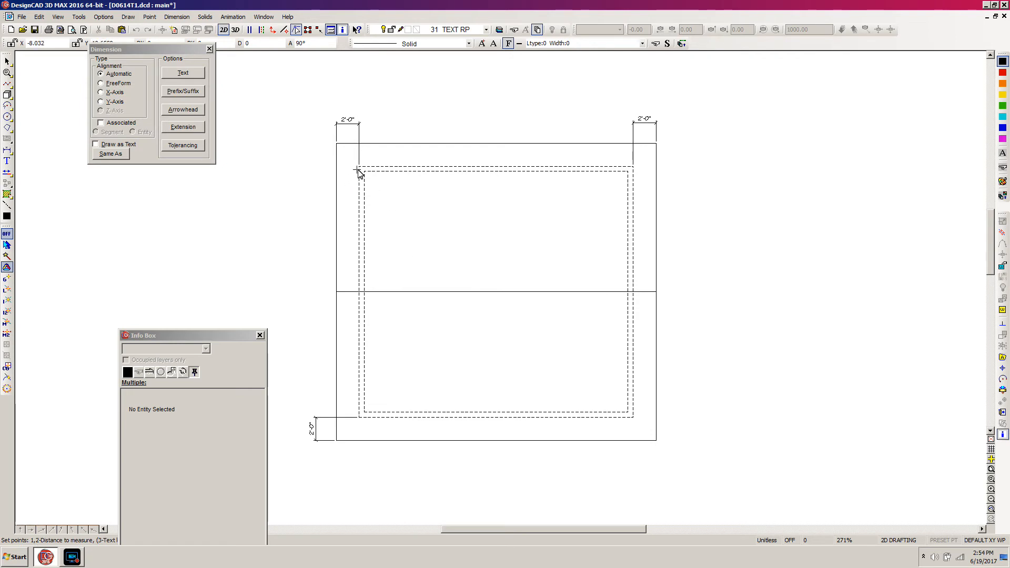
left_click(357, 170)
left_click(337, 148)
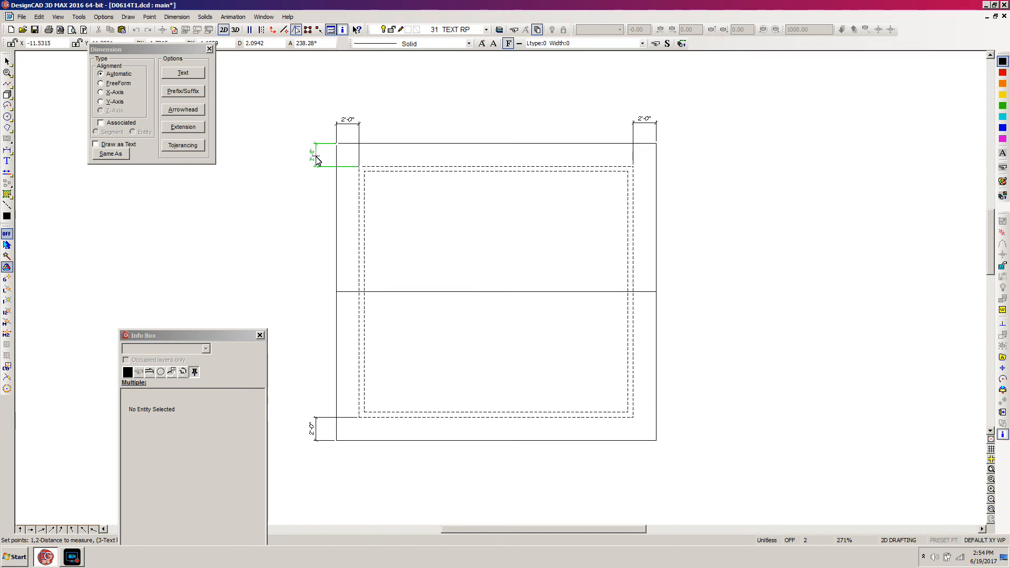
left_click(316, 160)
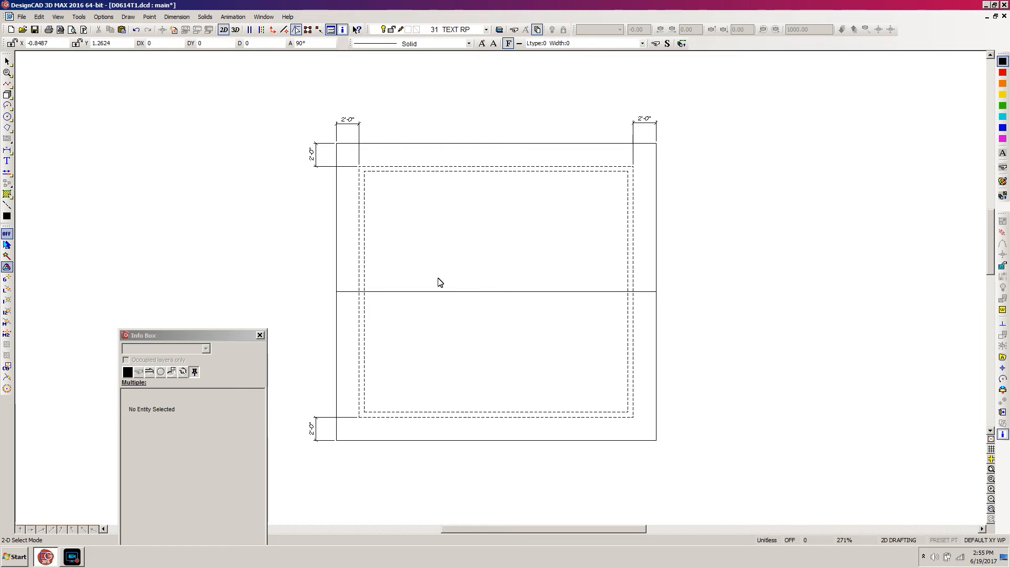
- Place the text 4/12 in Architect font, size 0.35, reading vertically upward just above the ridge line near the plan's center
key("t")
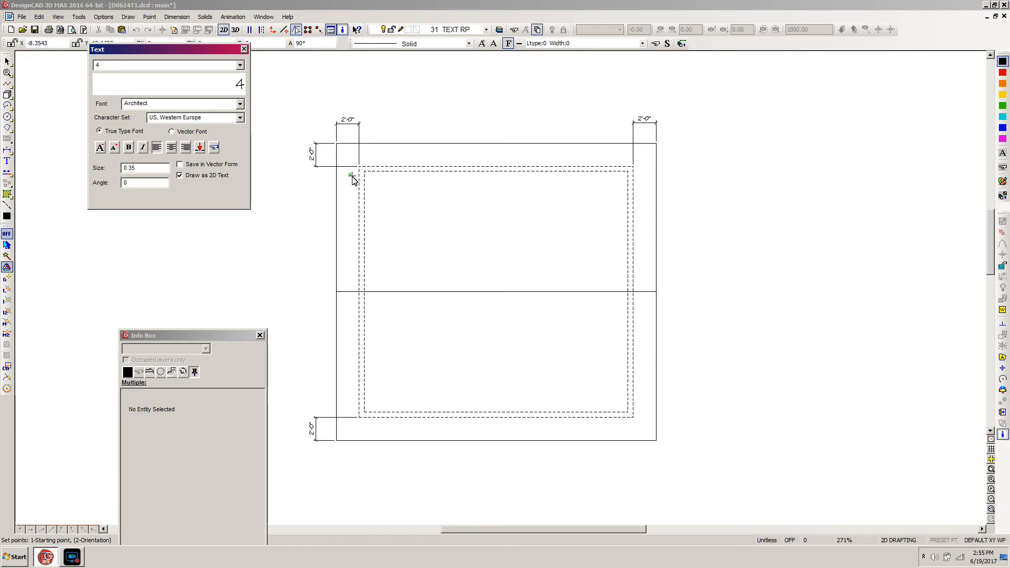
type("4/12")
left_click(468, 267)
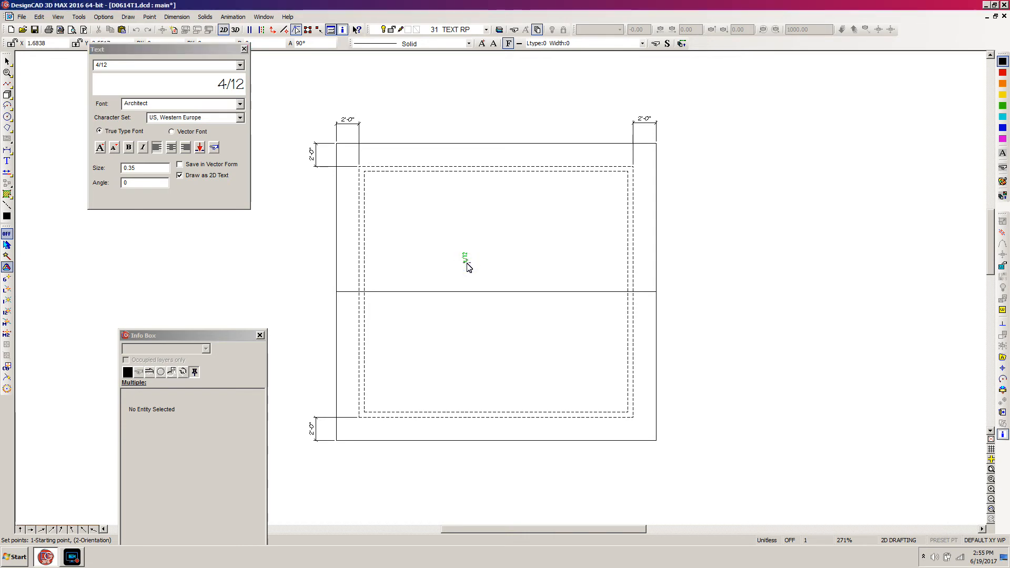
left_click(468, 267)
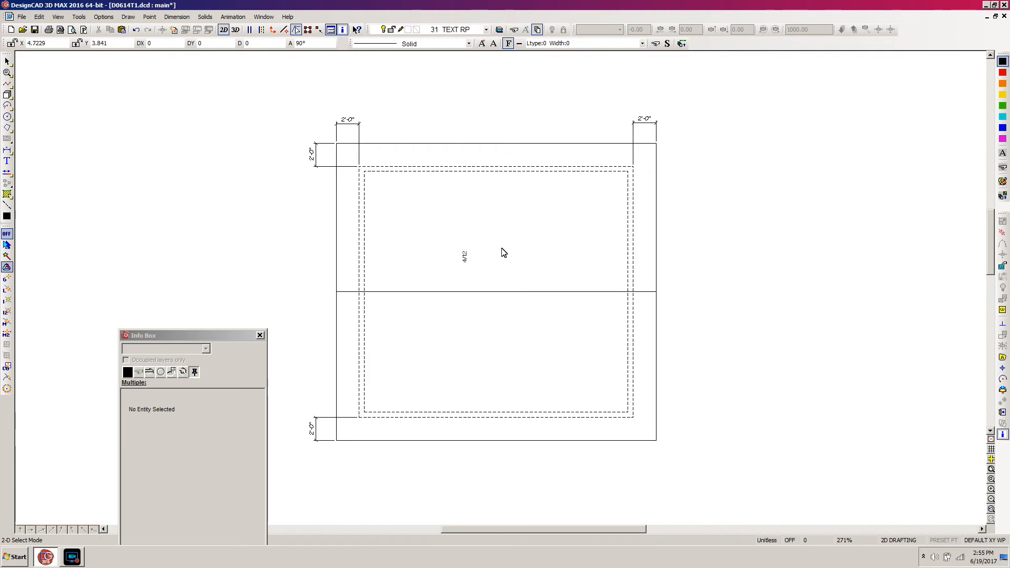
- Move the Info Box up and set the height of the 4/12 slope text to 0.75
key("b")
left_click(540, 188)
left_click(360, 333)
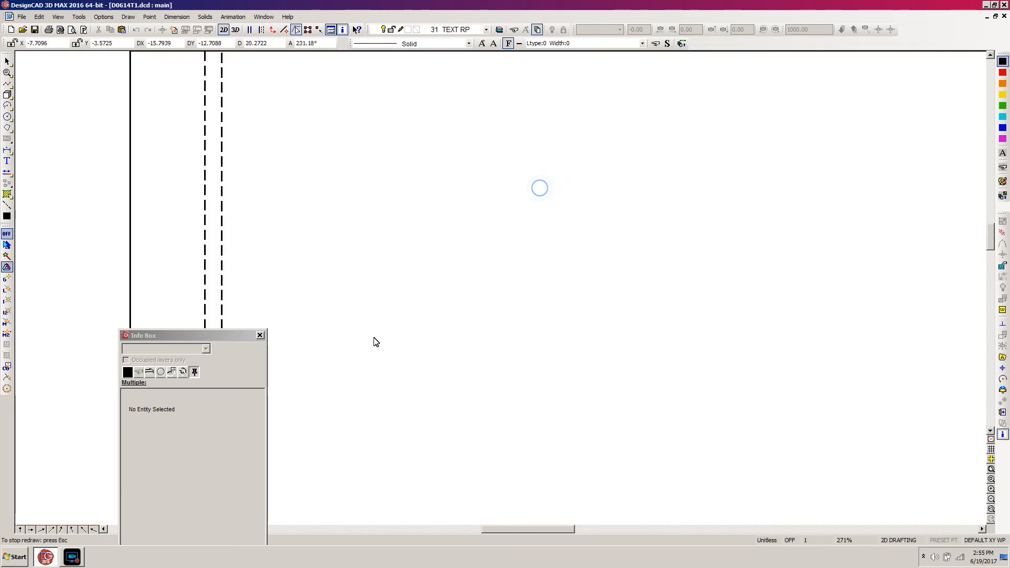
left_click(568, 301)
left_click_drag(232, 335, 251, 118)
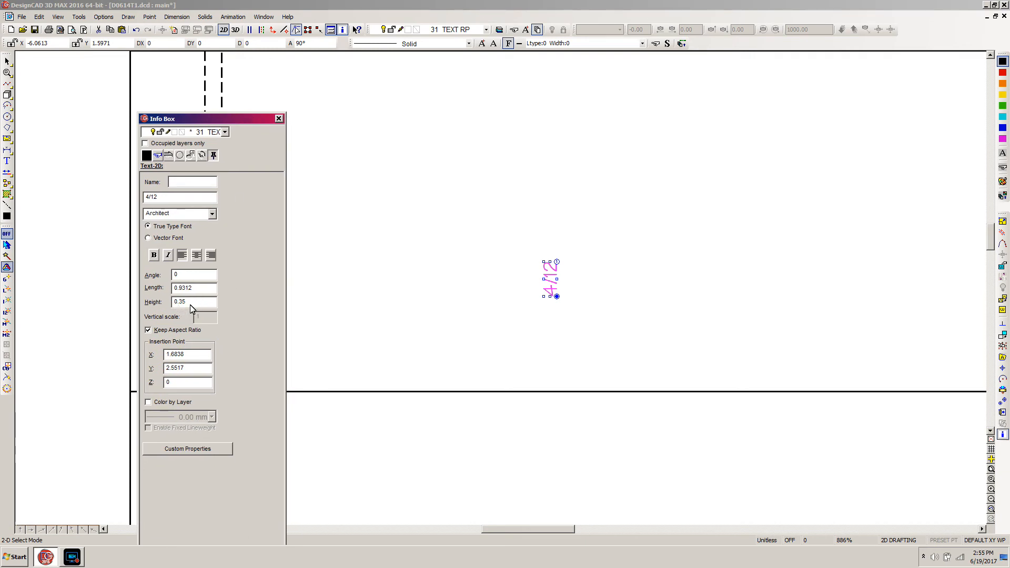
left_click_drag(182, 306, 179, 311)
key("Tab")
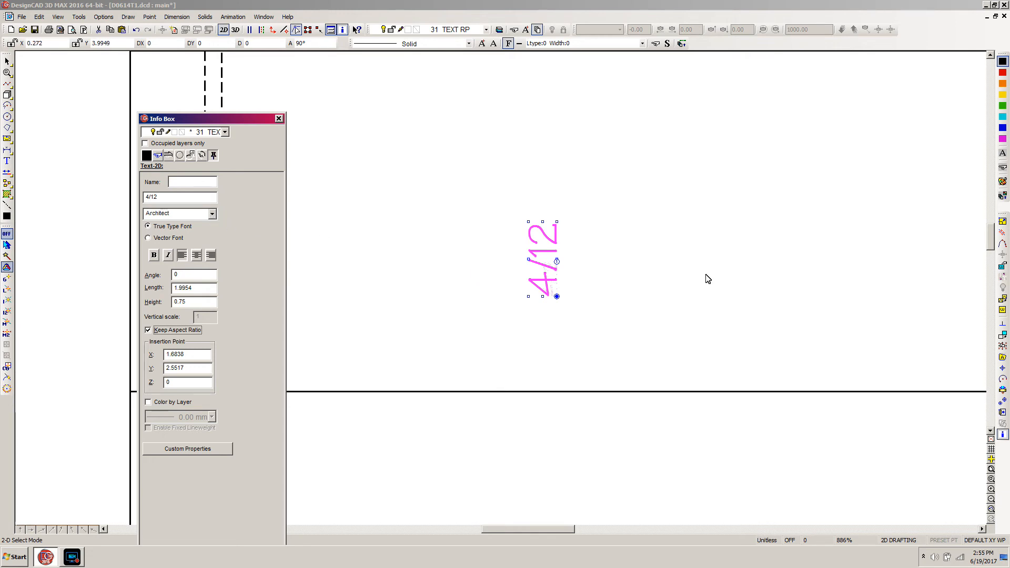
- Change the font of the 4/12 slope text to Arial
left_click(212, 214)
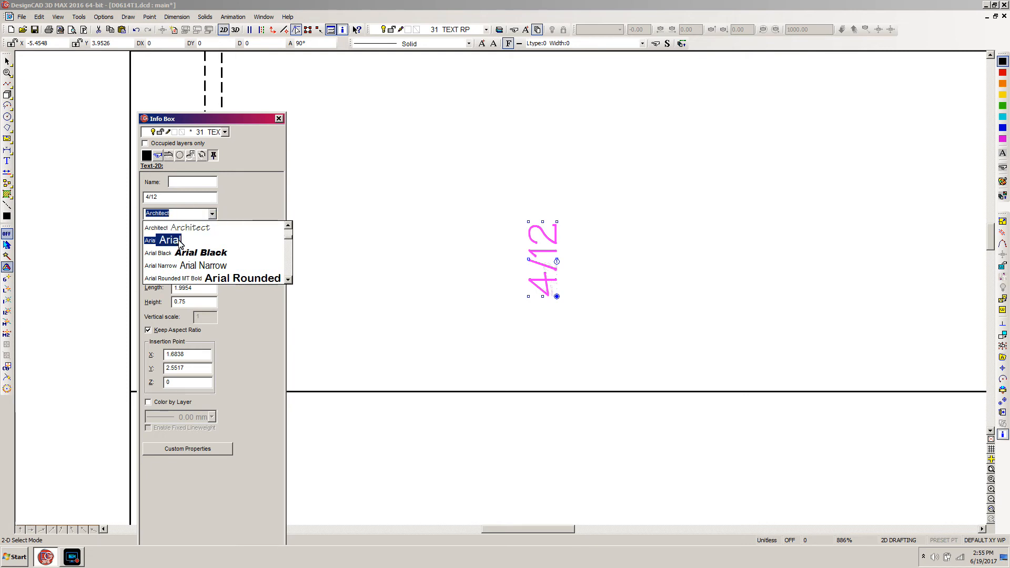
left_click(179, 241)
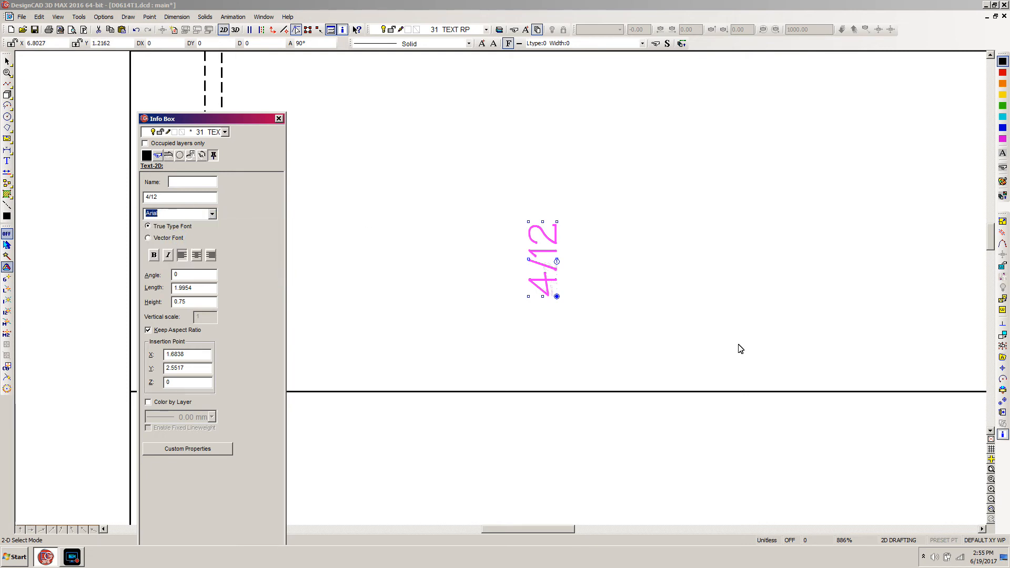
left_click(714, 312)
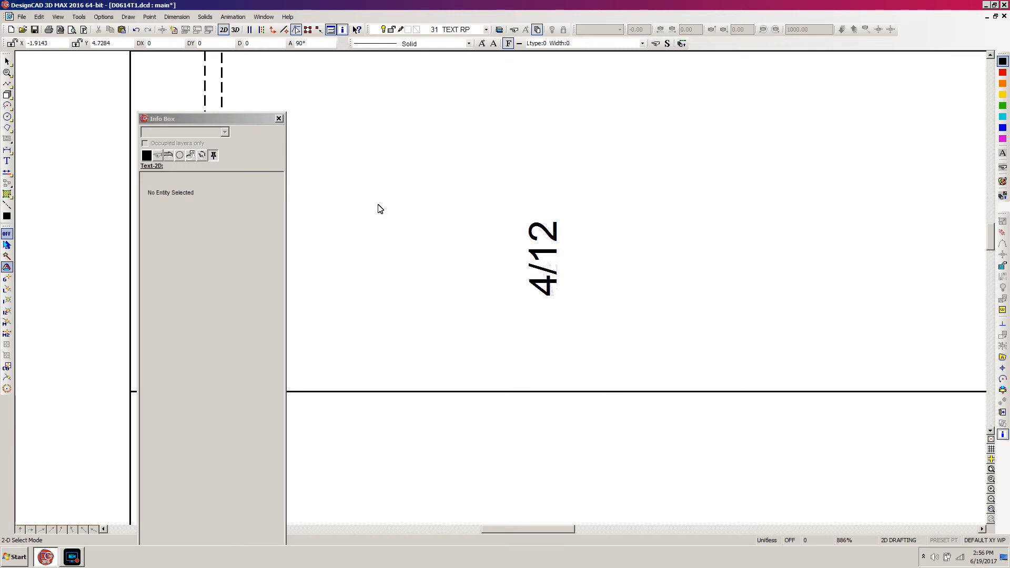
left_click(129, 17)
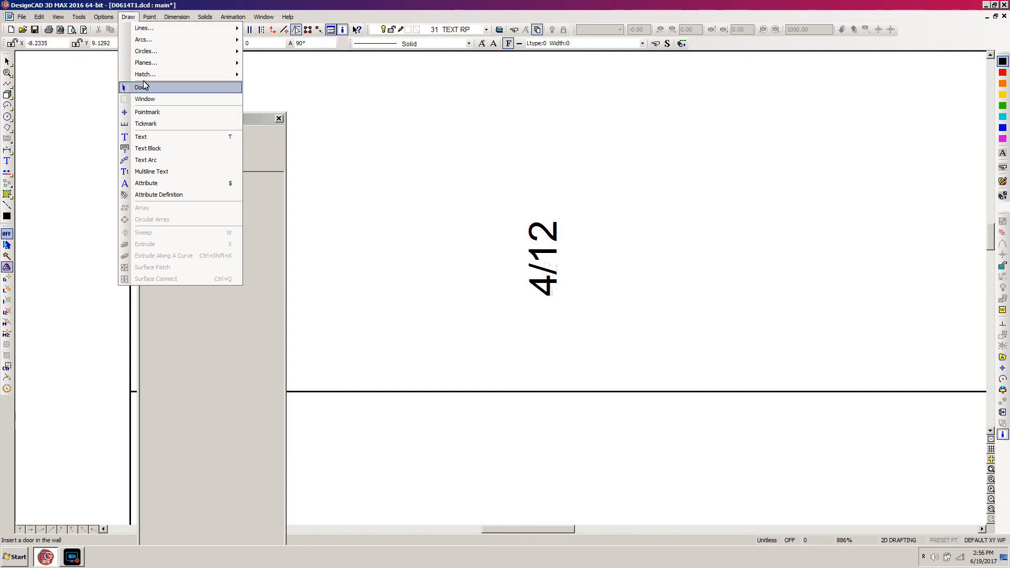
mouse_move(170, 32)
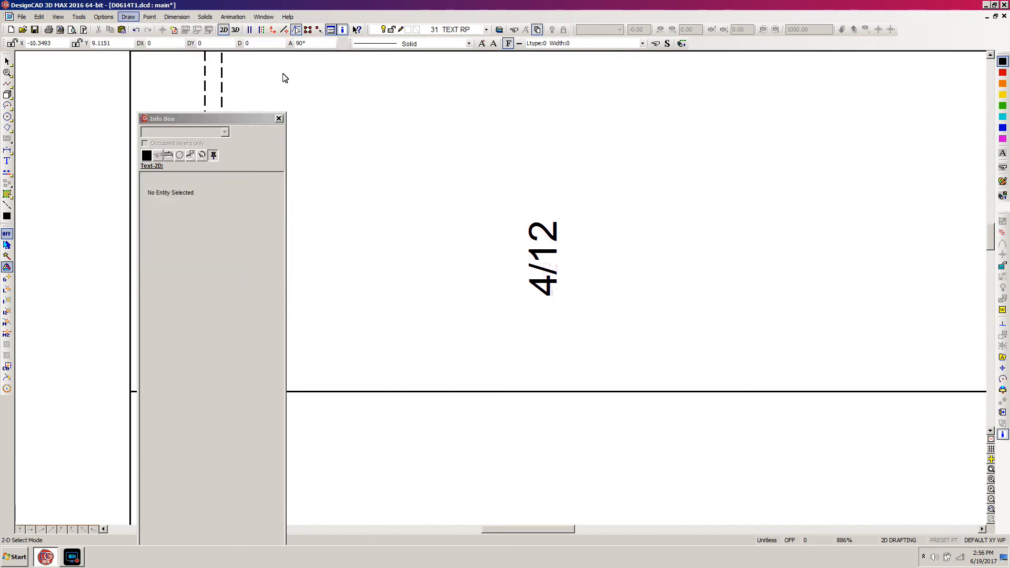
left_click(175, 17)
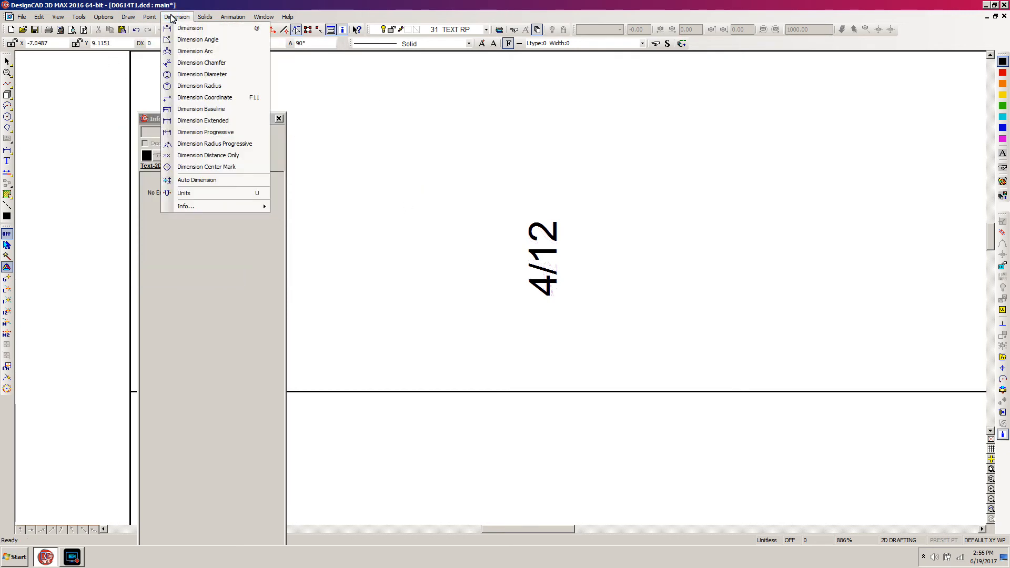
key("Escape")
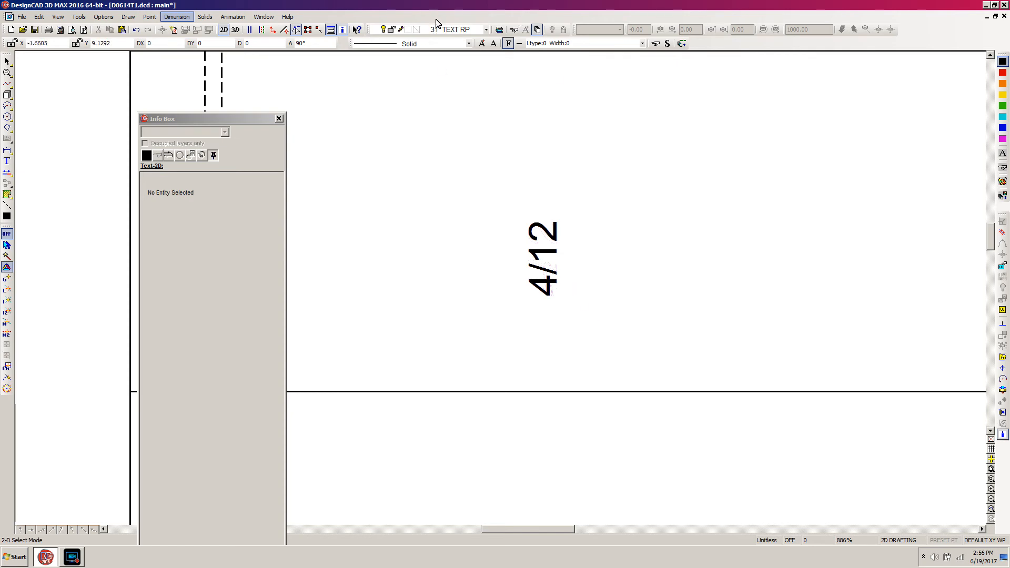
left_click(586, 310)
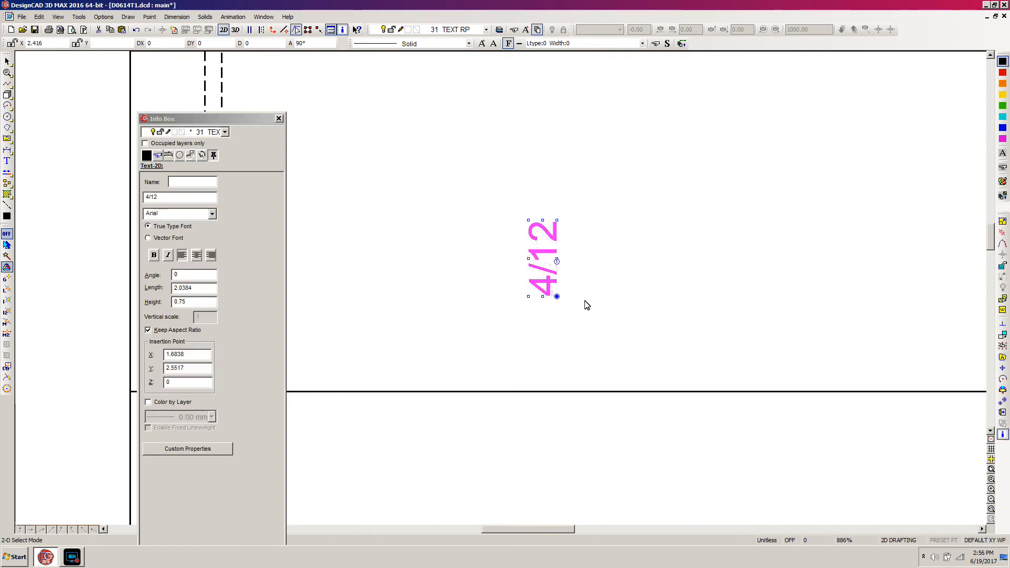
left_click(576, 303)
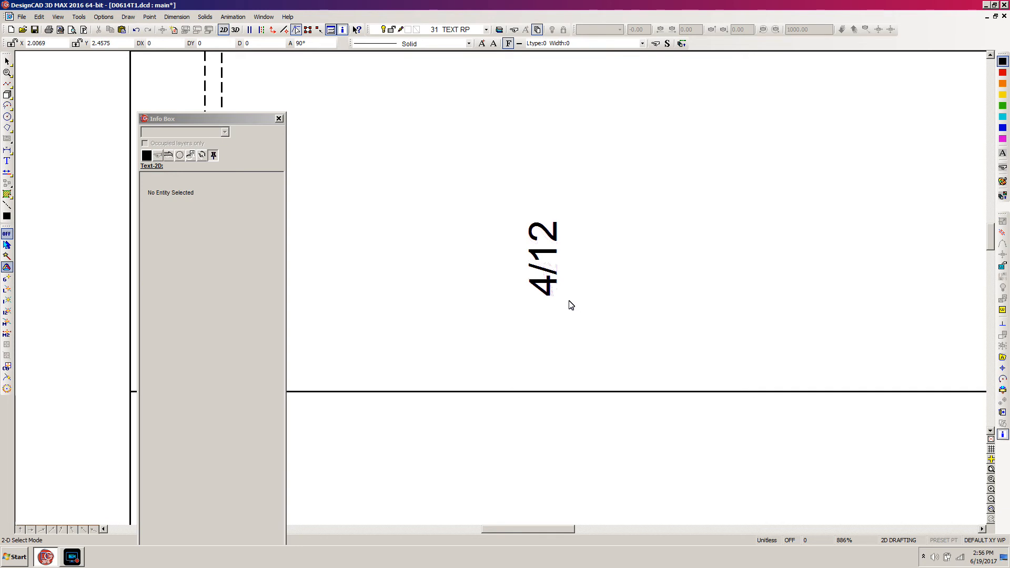
- Draw a vertical arrow about 3.33 long with a narrow open arrowhead, pointing upward just right of the 4/12 text
key("a")
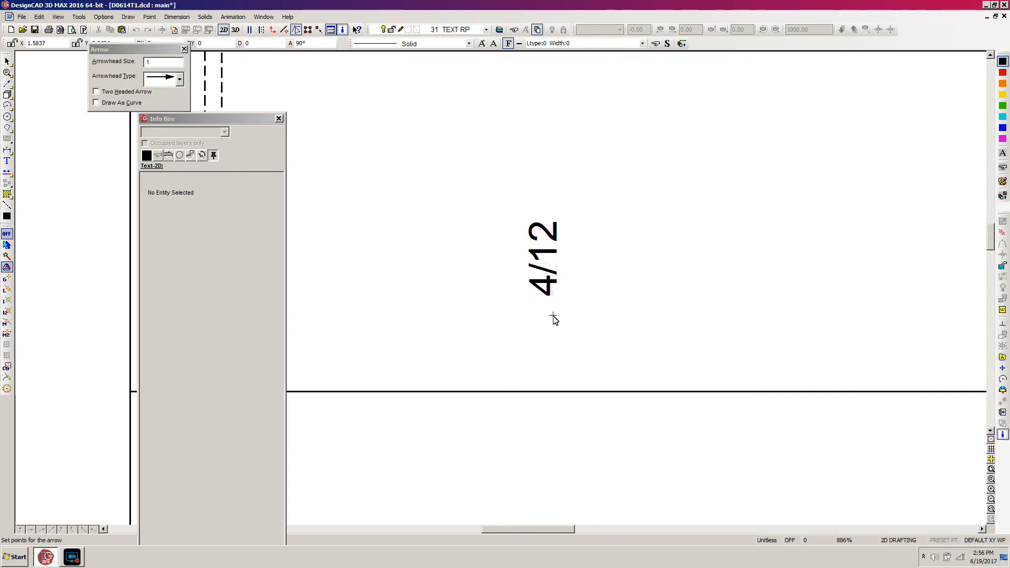
left_click(180, 78)
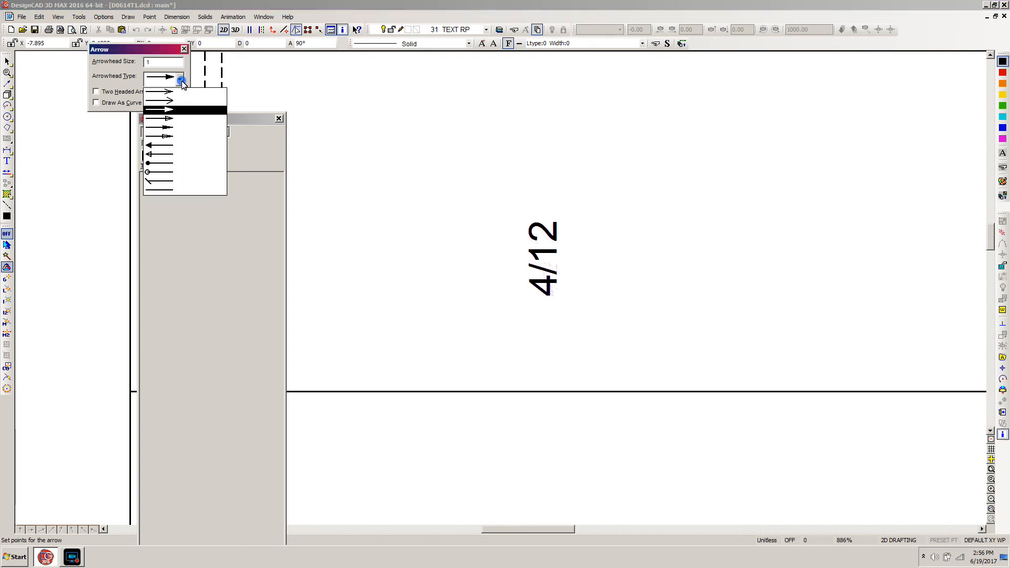
left_click(170, 91)
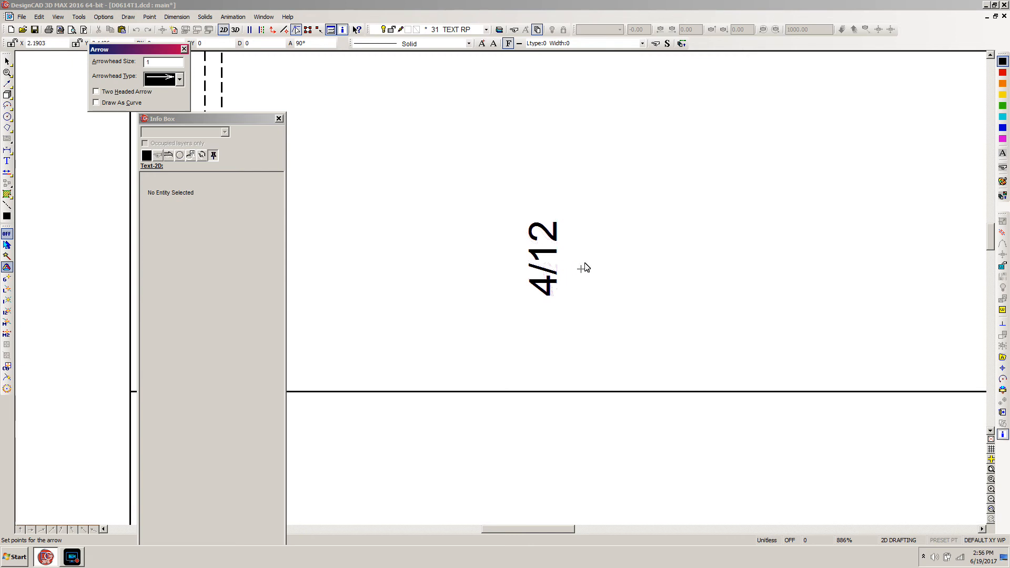
left_click(574, 296)
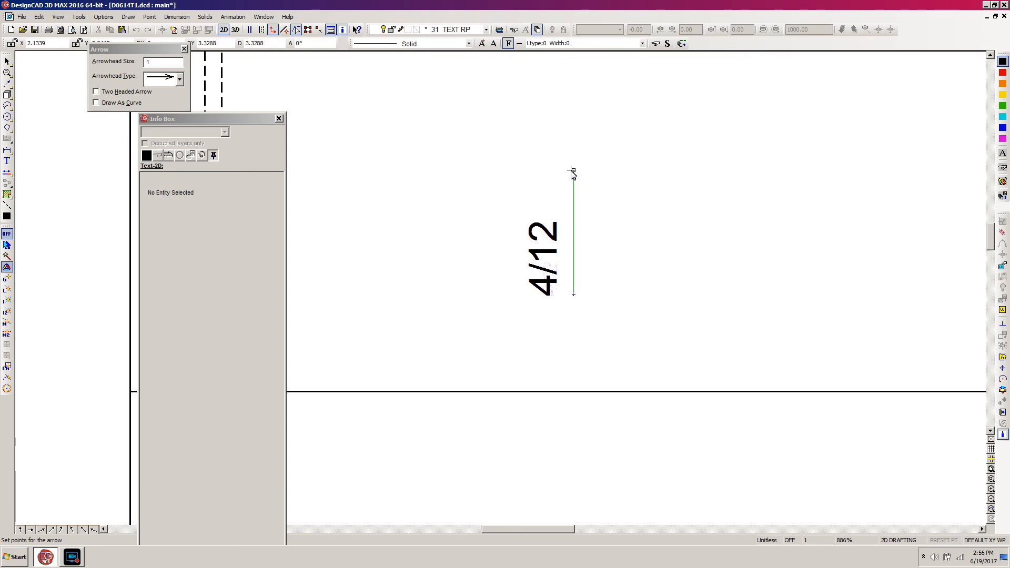
left_click(573, 170)
key("Return")
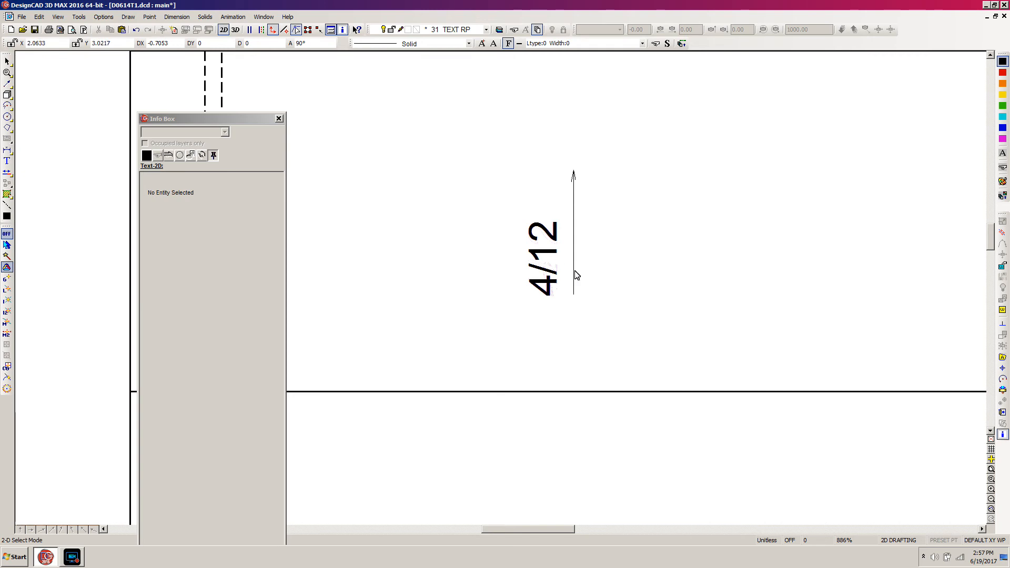
- Set the slope arrow's size to 0.75 and change its arrow type to the wider open arrowhead
left_click(579, 288)
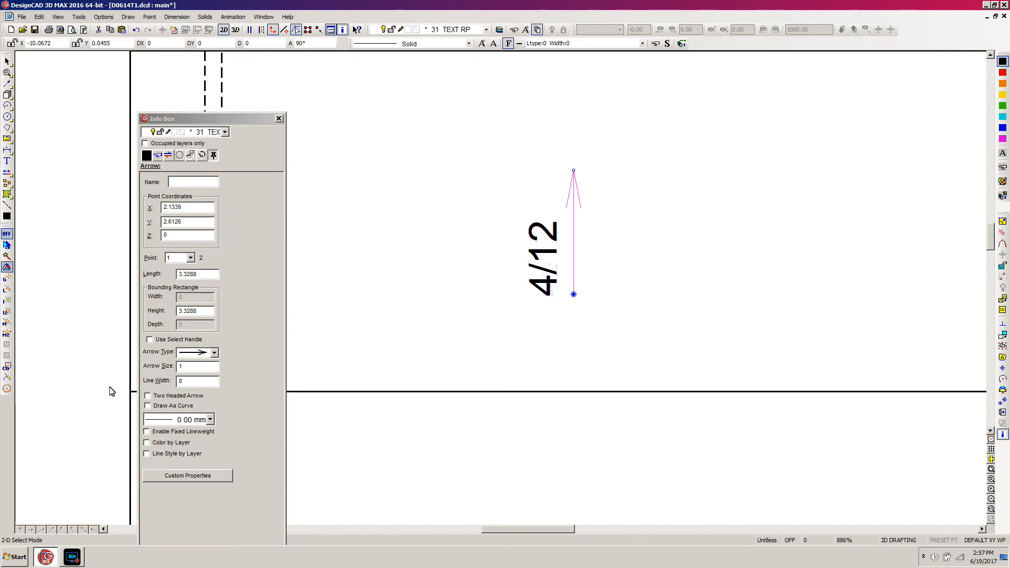
double_click(189, 371)
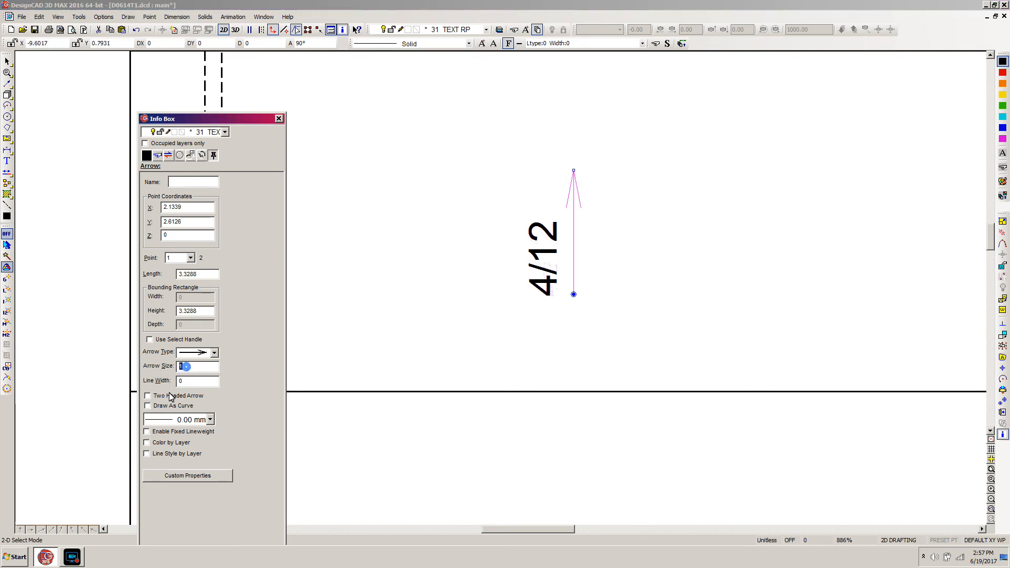
type(".75")
left_click(214, 353)
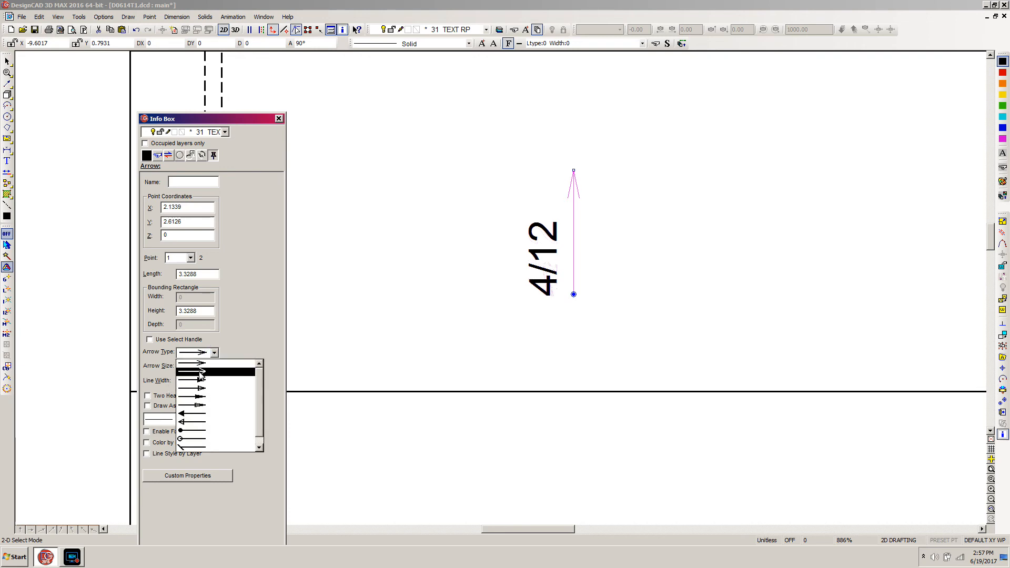
left_click(200, 372)
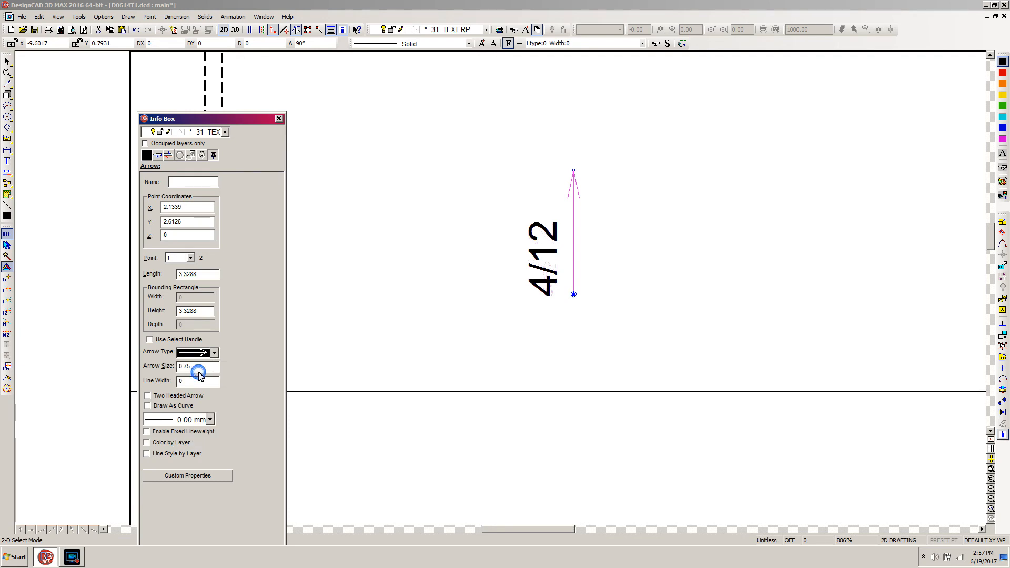
left_click(594, 390)
left_click(631, 341)
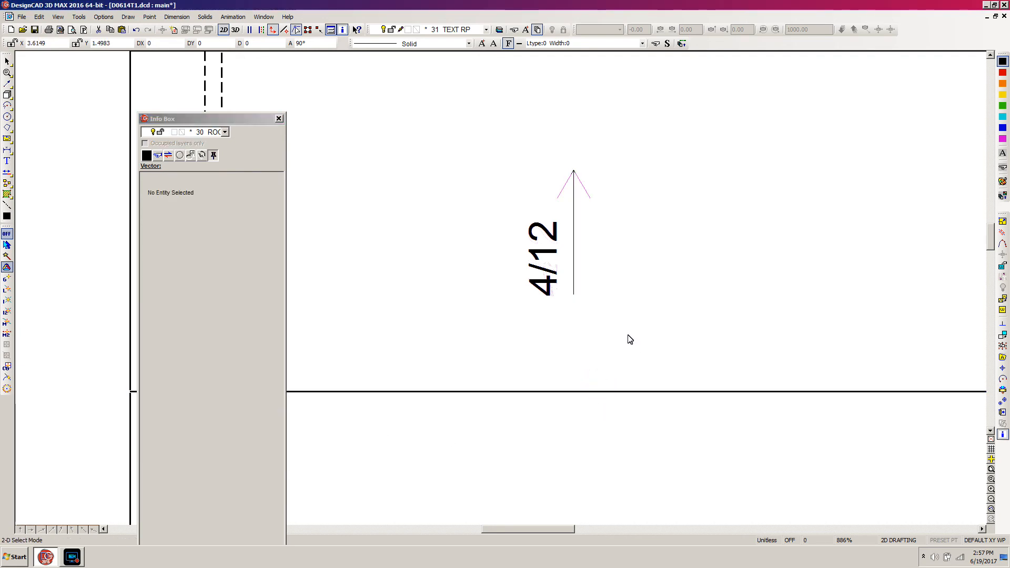
- Set the slope arrow's line width to 0.04
left_click(574, 291)
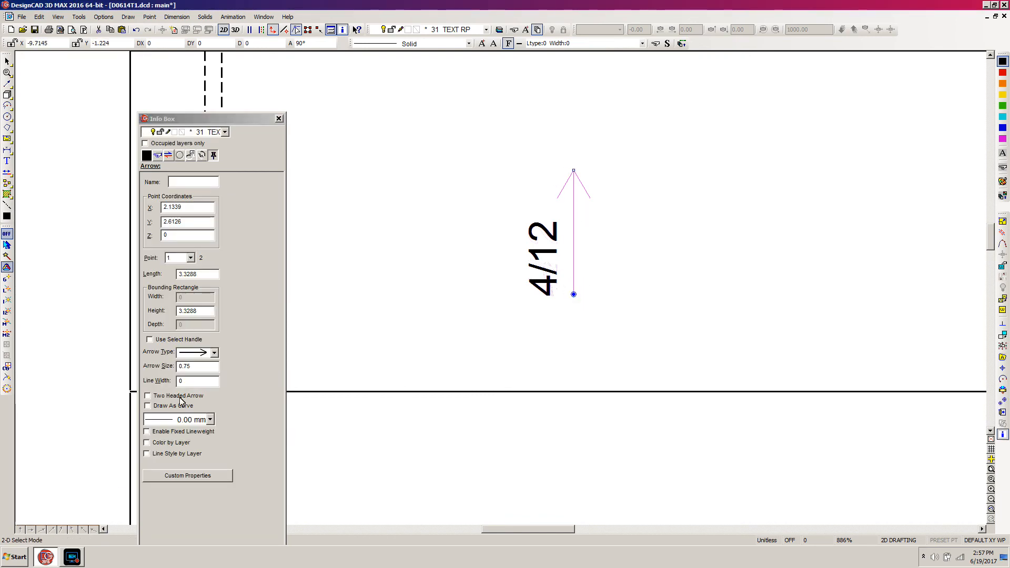
left_click(191, 382)
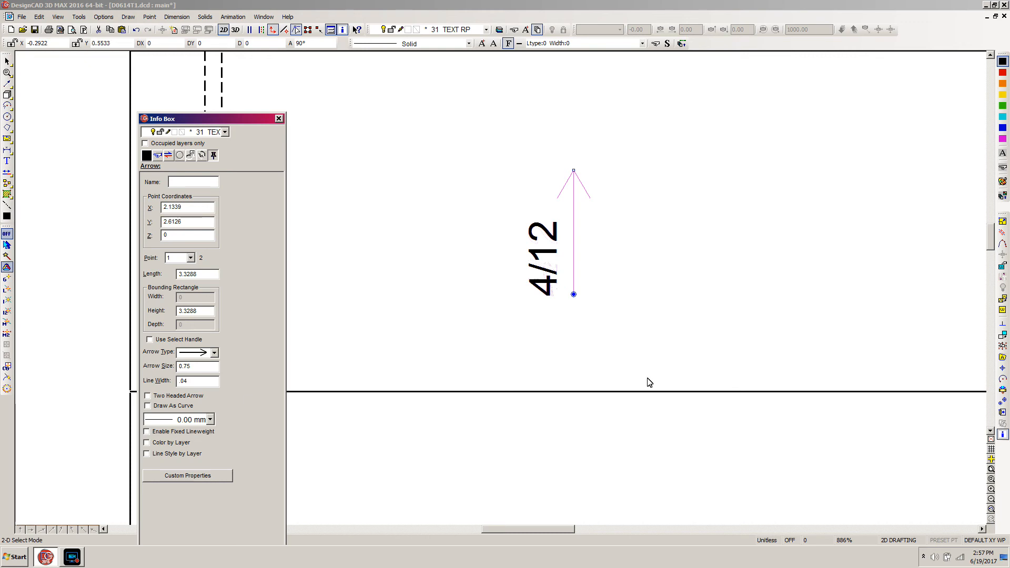
left_click(658, 341)
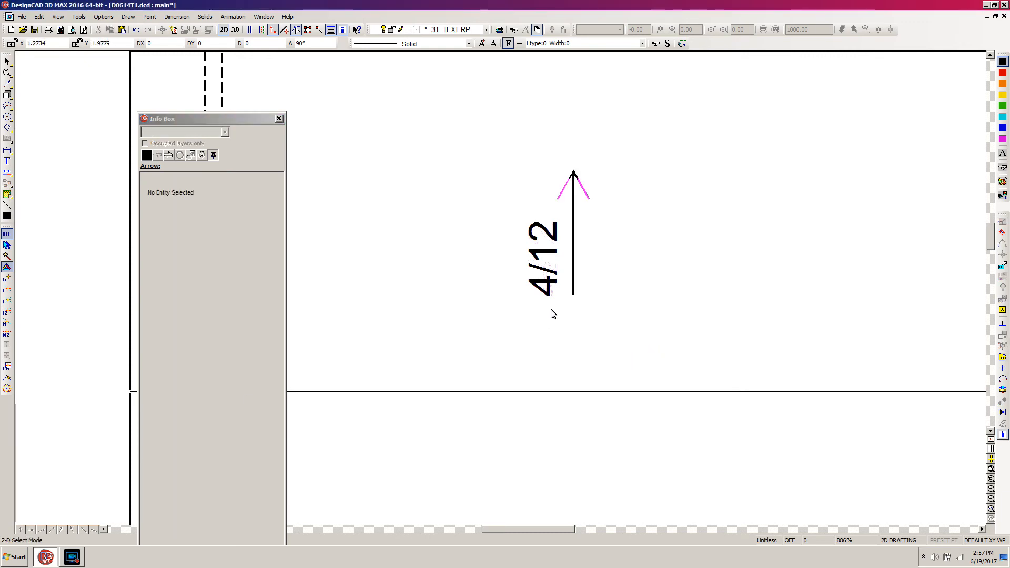
- Increase the slope arrow's line width to 0.06
left_click(573, 298)
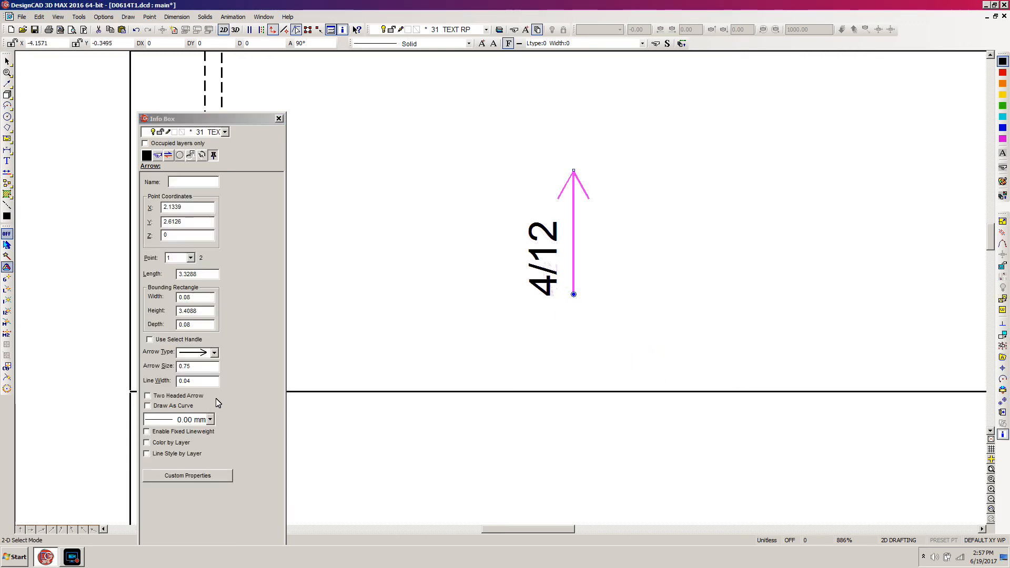
left_click(196, 384)
left_click_drag(196, 384, 187, 390)
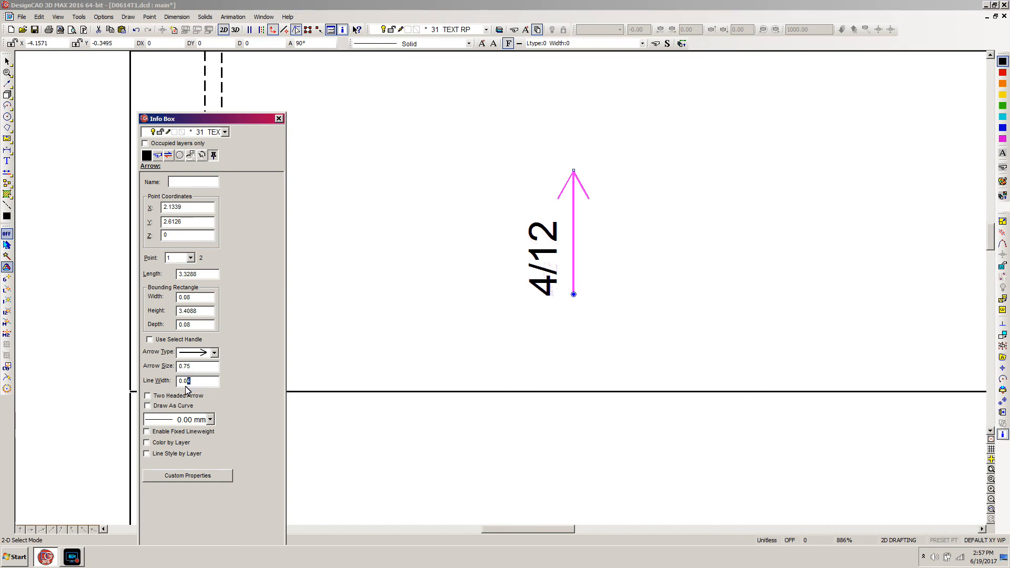
type("6")
key("Return")
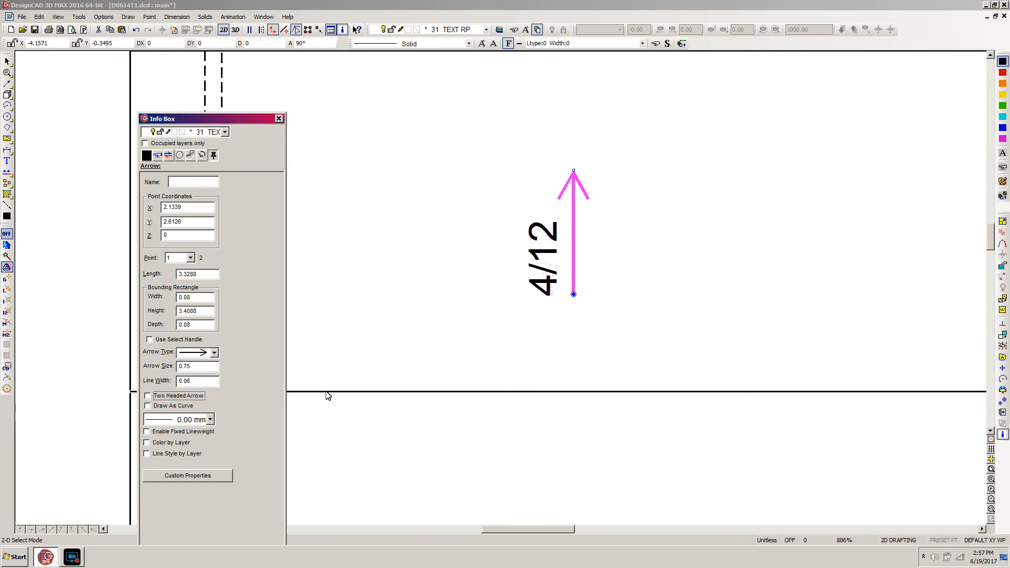
left_click(650, 330)
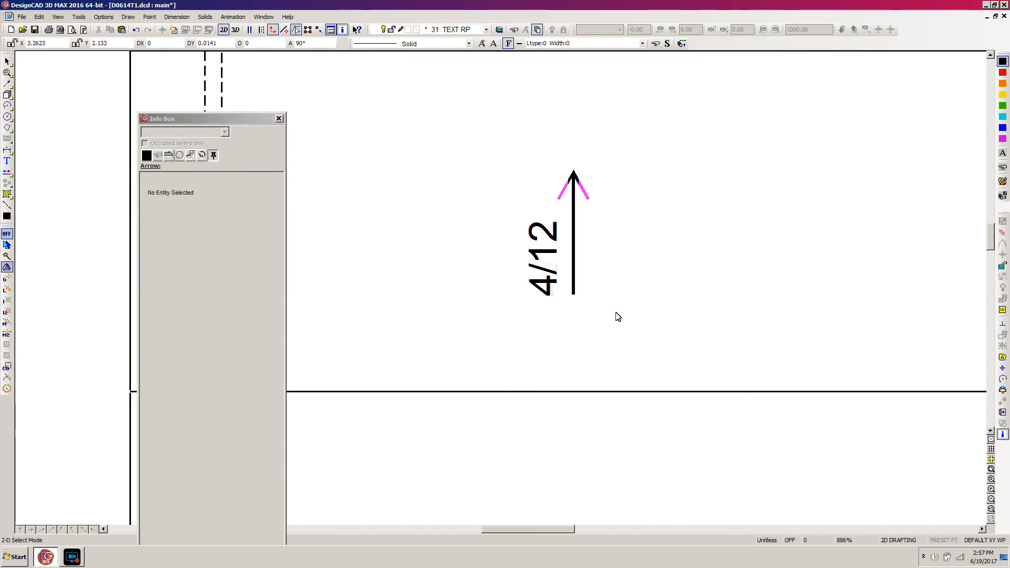
- Select the 4/12 text together with its arrow and set their selection handle at the left end of the ridge line
scroll(615, 310, "down", 2)
scroll(501, 293, "down", 2)
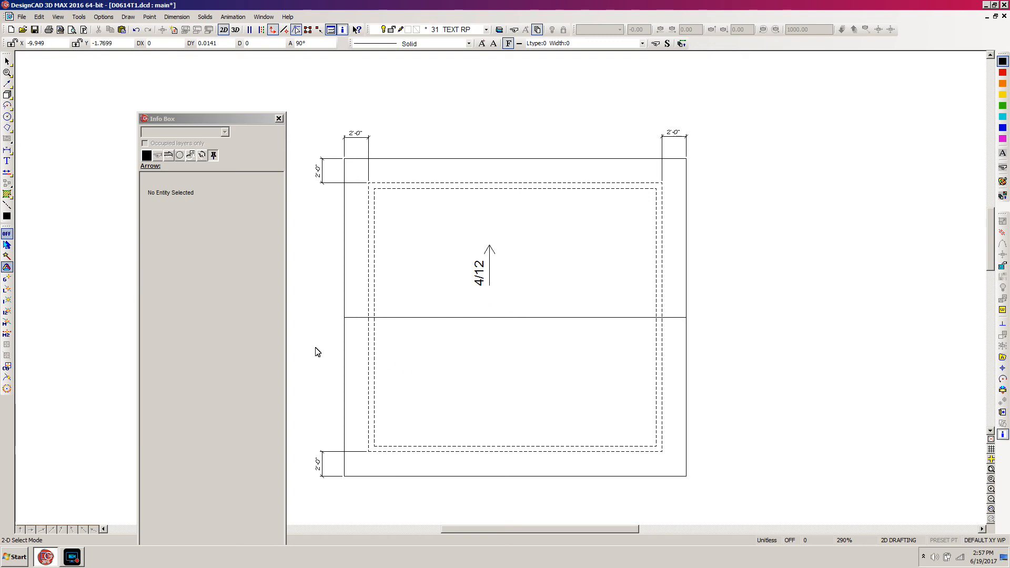
left_click_drag(507, 219, 418, 305)
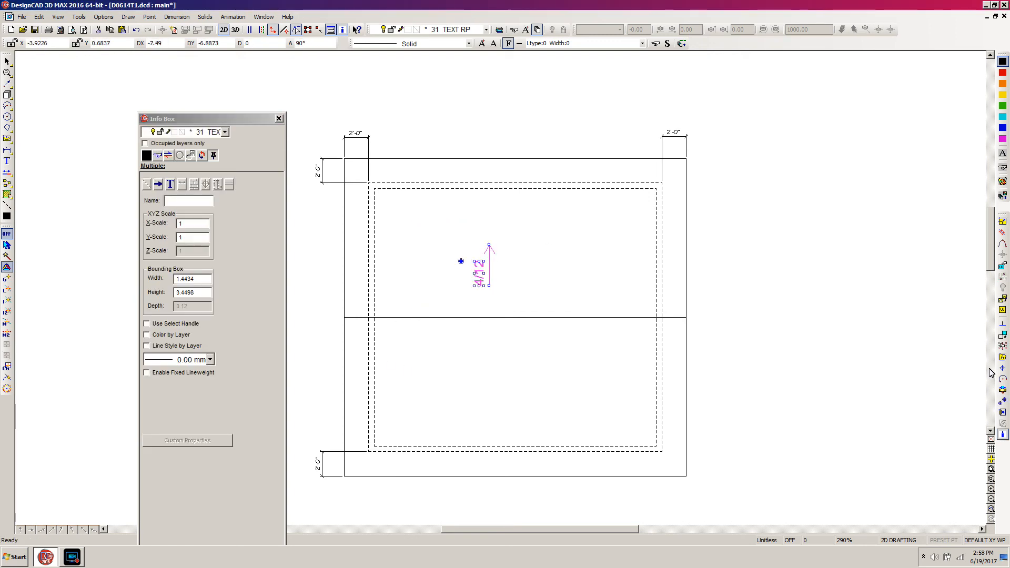
left_click(1003, 401)
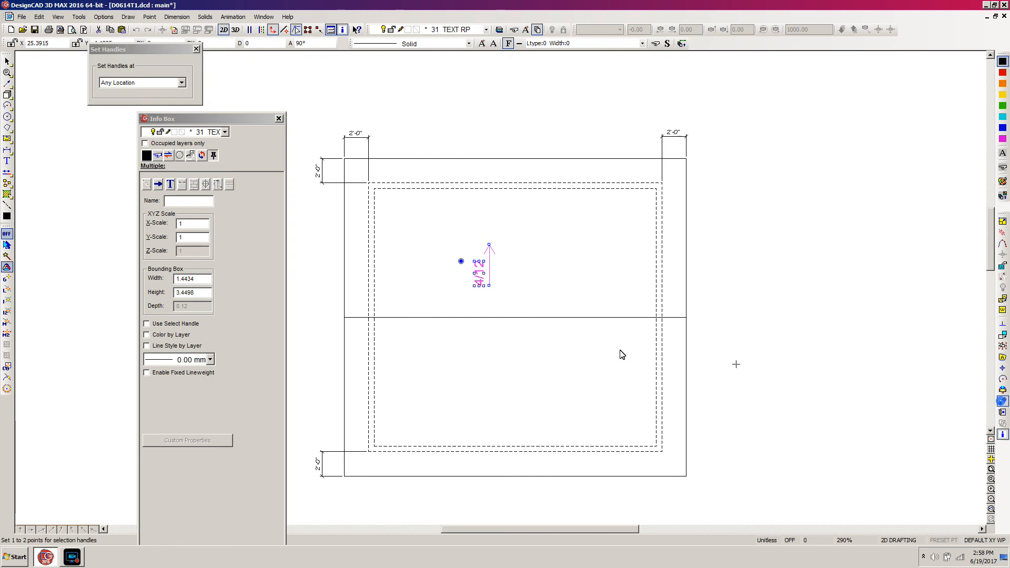
right_click(337, 317)
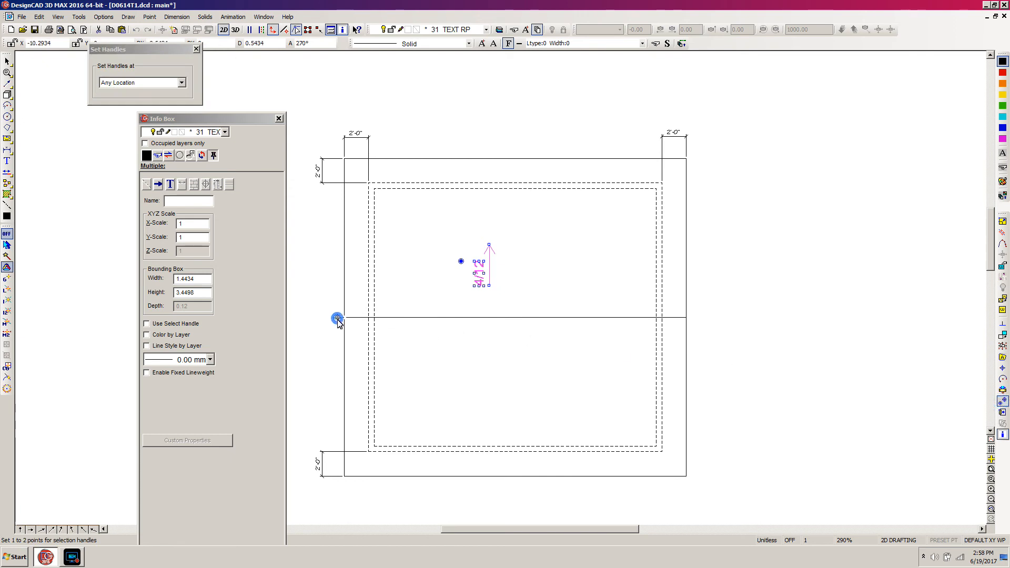
key("Return")
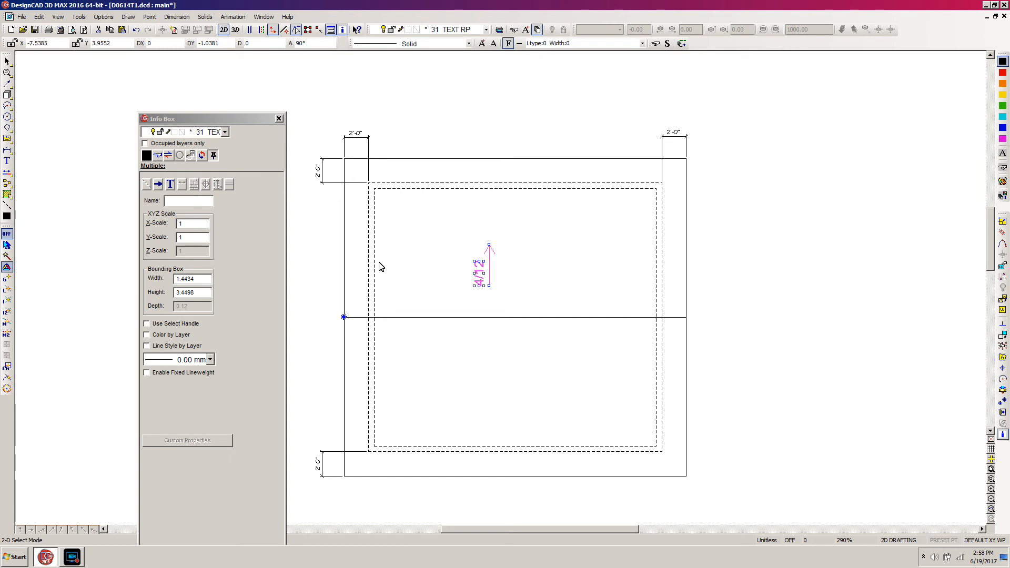
- Mirror a copy of the slope text and arrow normal to the Y axis across the ridge line, keeping the text unmirrored
key("m")
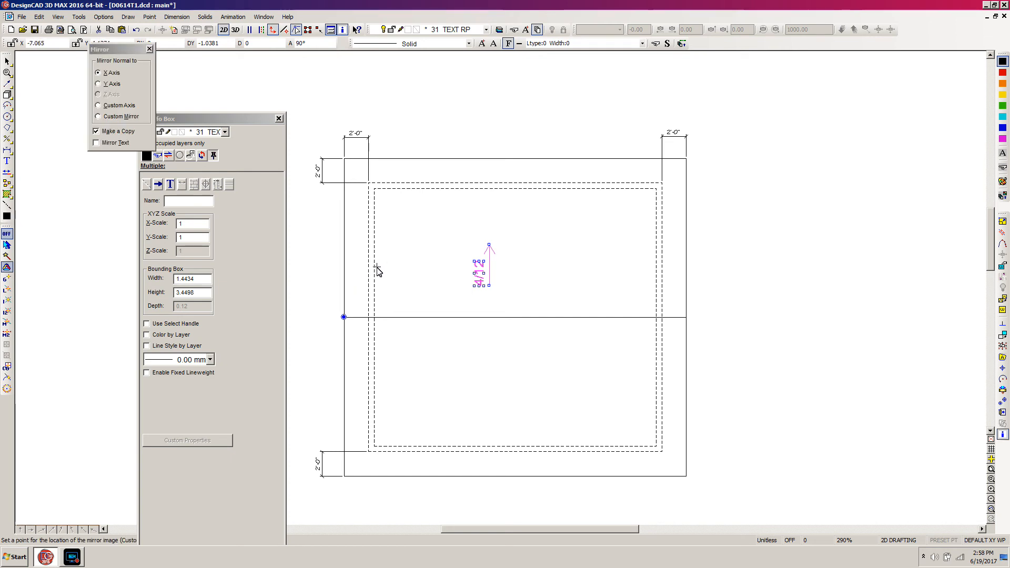
left_click(100, 85)
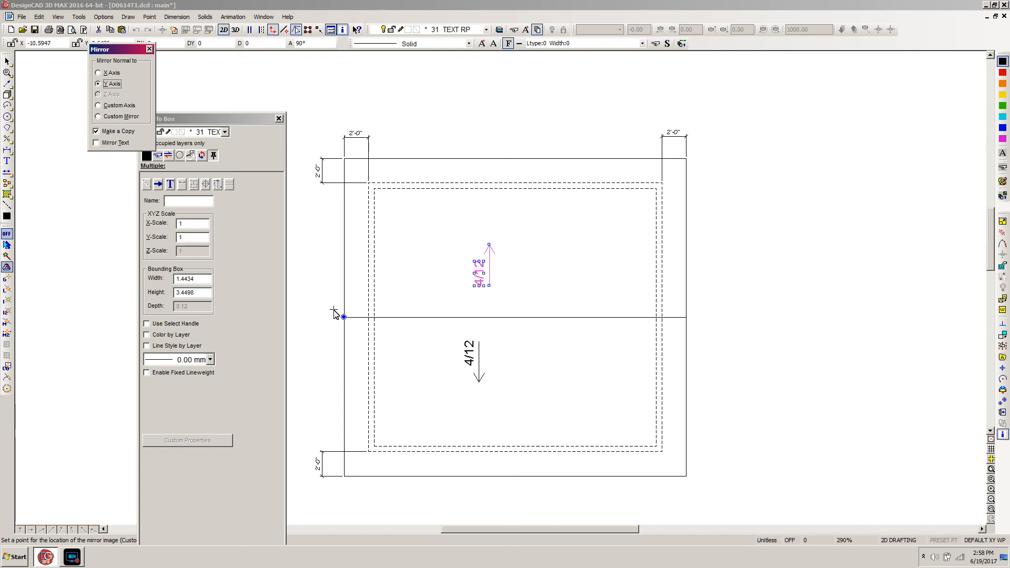
left_click(334, 313)
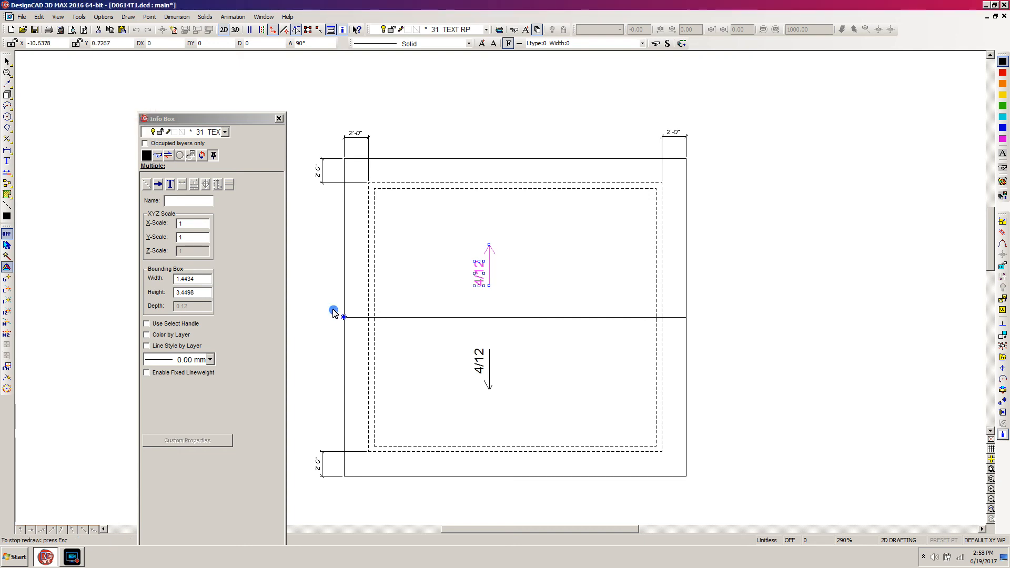
left_click(613, 368)
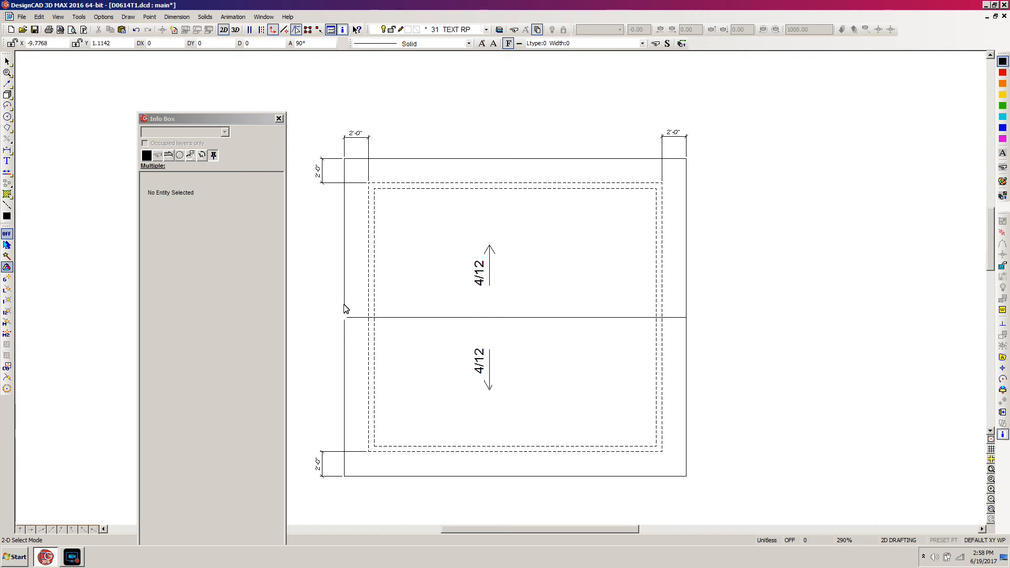
- Make layer 2 TEXT M visible and unlocked in the layer options
key("f")
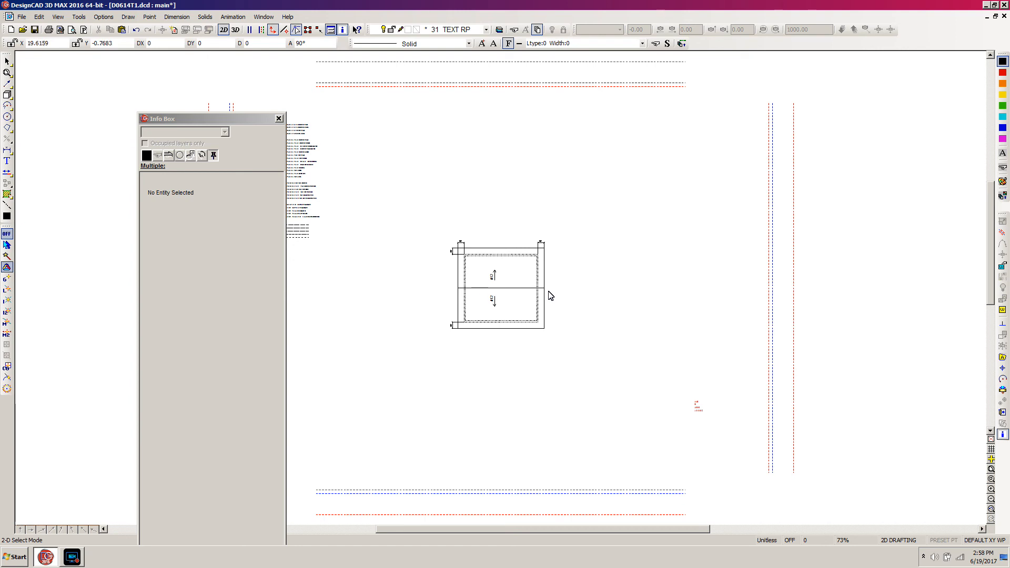
key("l")
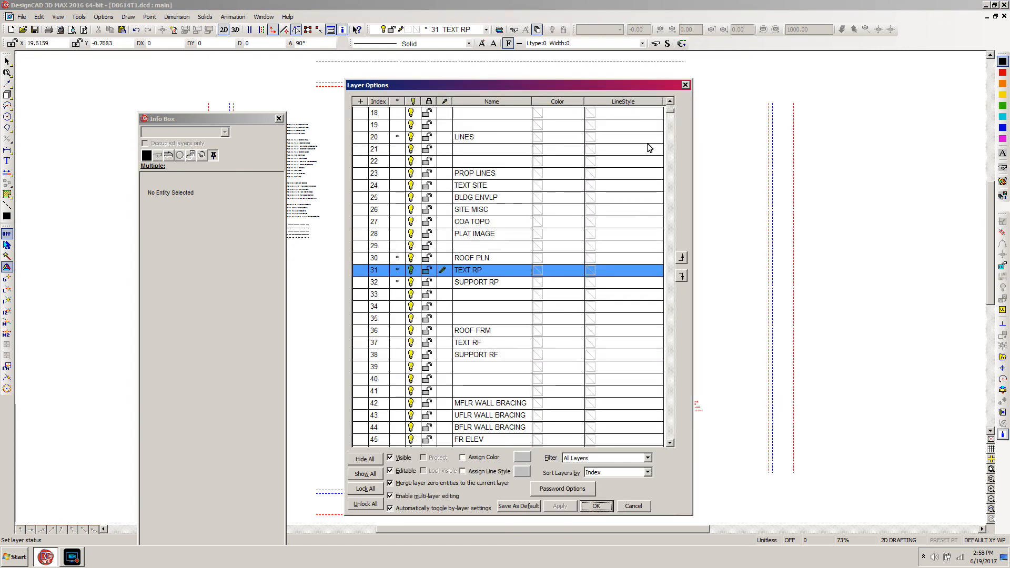
left_click_drag(672, 111, 673, 108)
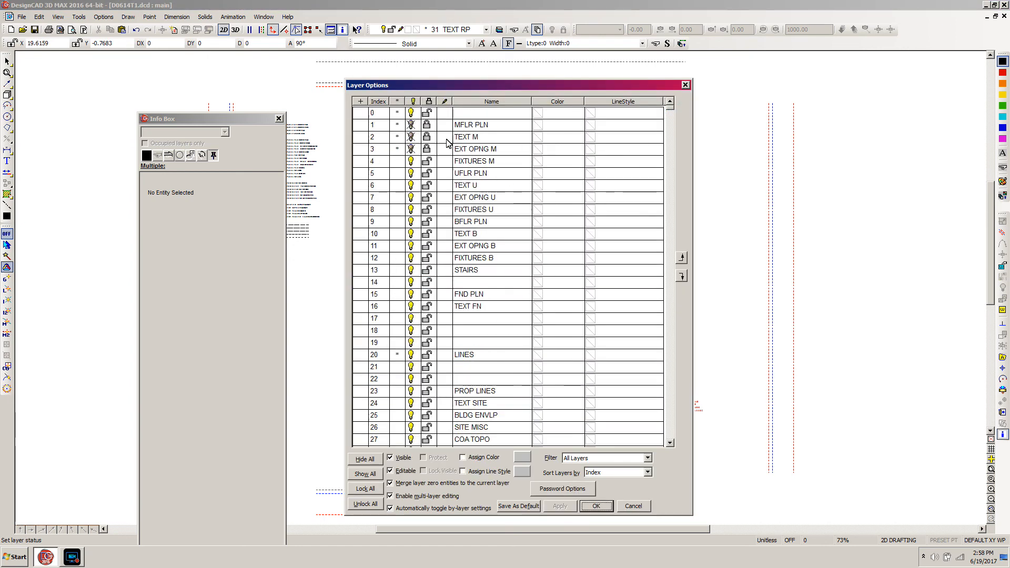
left_click(427, 138)
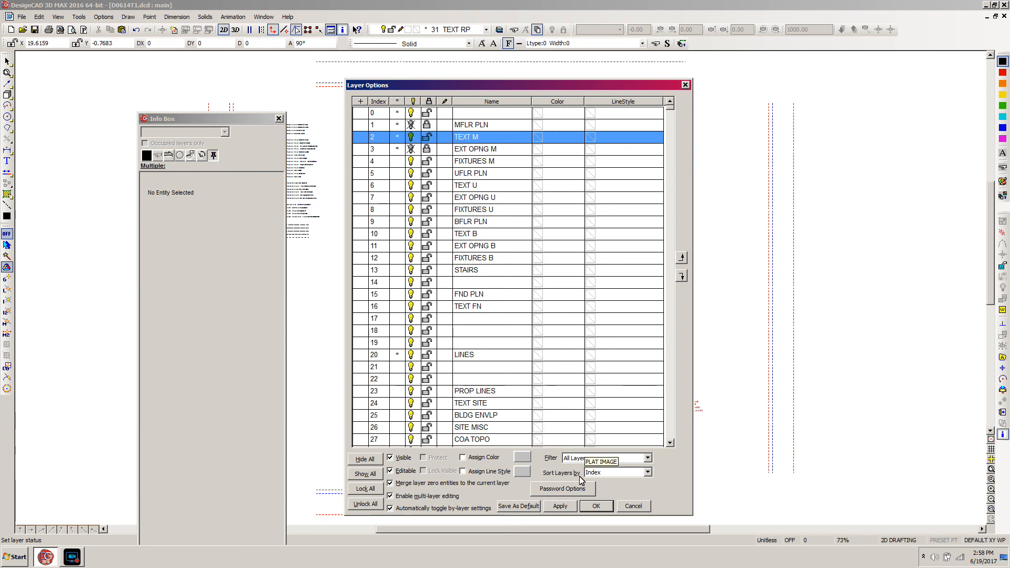
left_click(593, 507)
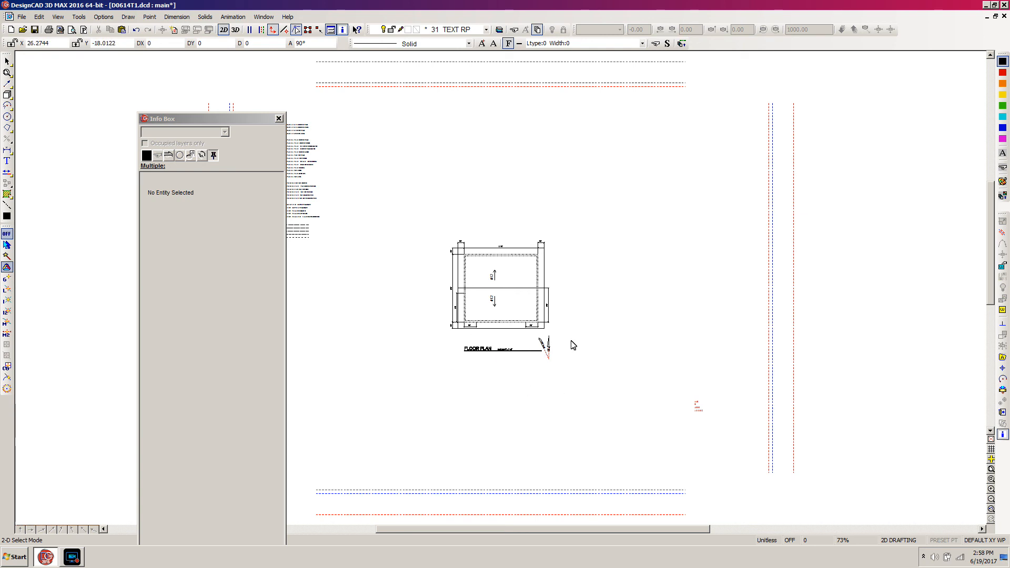
- Copy the FLOOR PLAN title, scale note, underline and north arrow in place, directly over the originals
left_click_drag(445, 414, 575, 339)
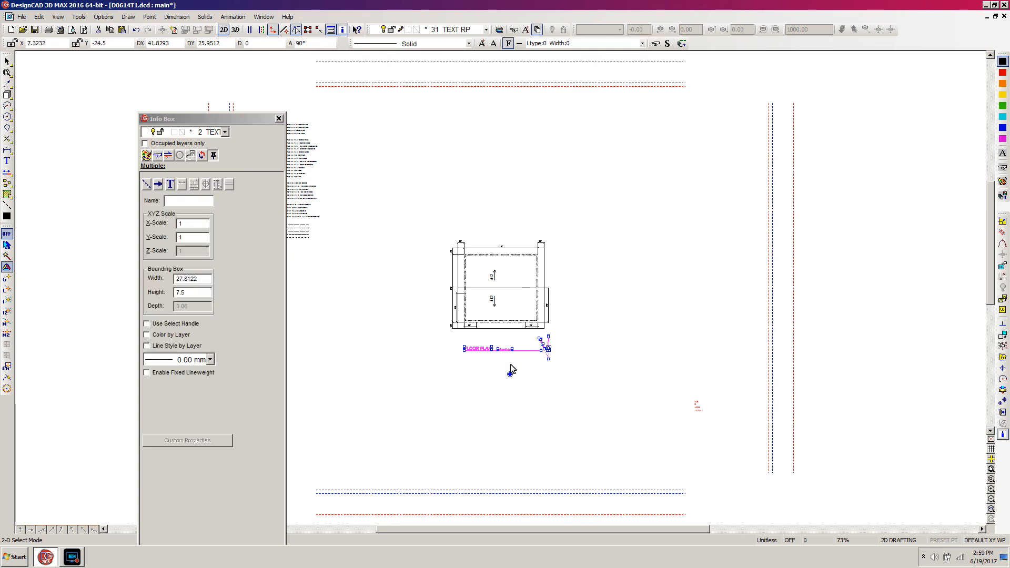
left_click(510, 373)
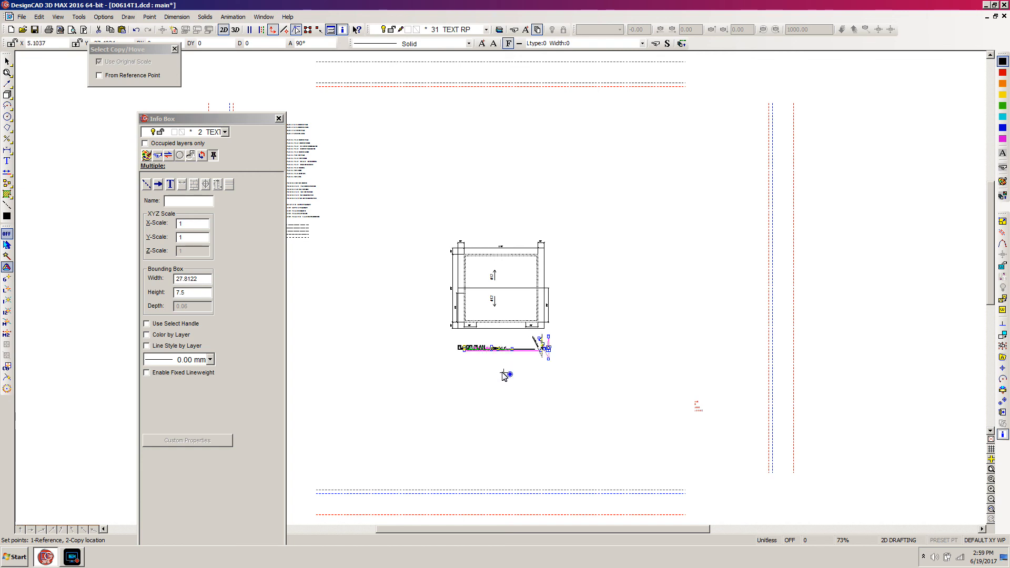
left_click(507, 374)
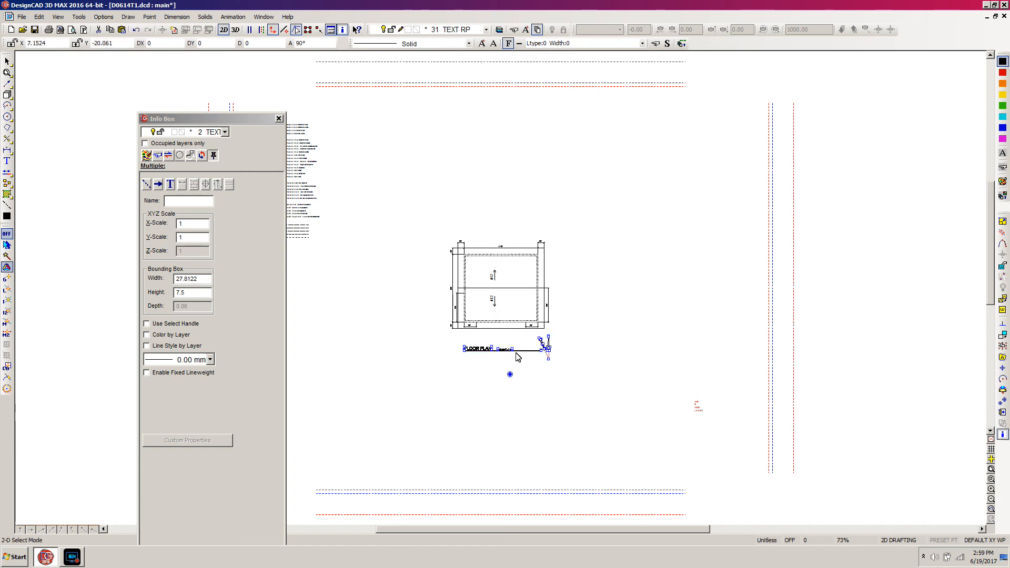
- Assign the copied title, scale note and north arrow to layer 31 TEXT RP and deselect them
left_click(226, 133)
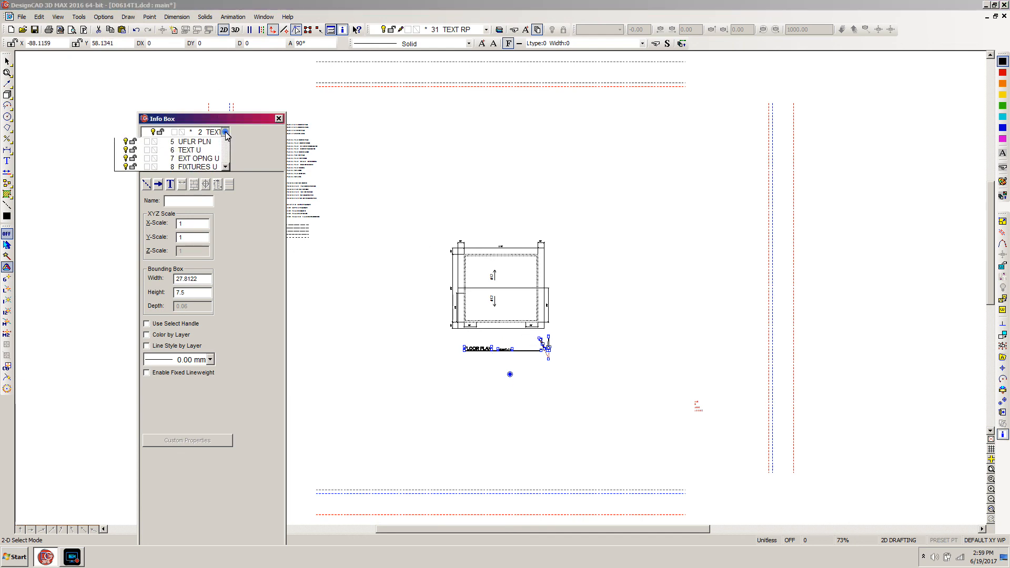
scroll(227, 168, "down", 6)
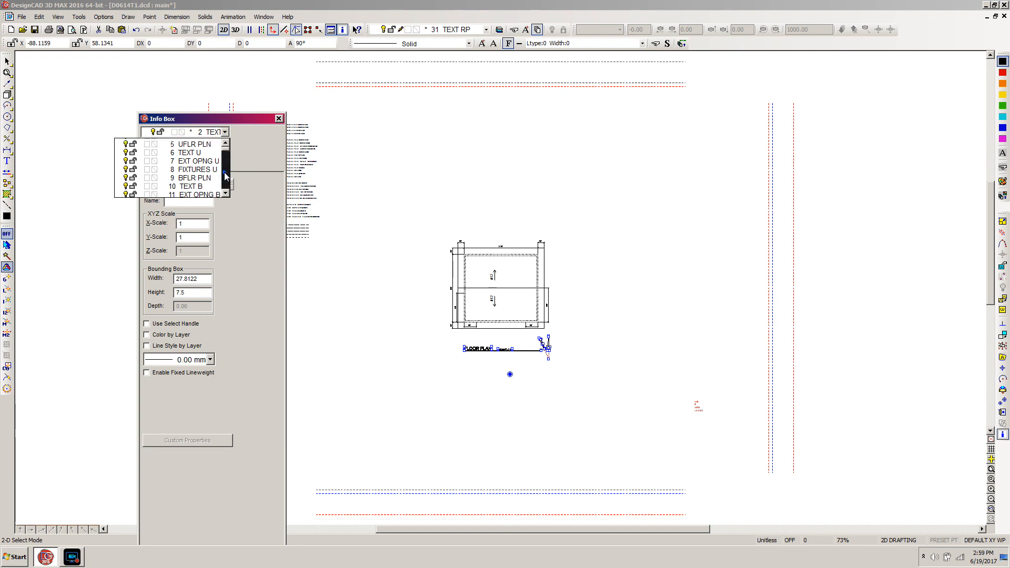
scroll(225, 173, "down", 2)
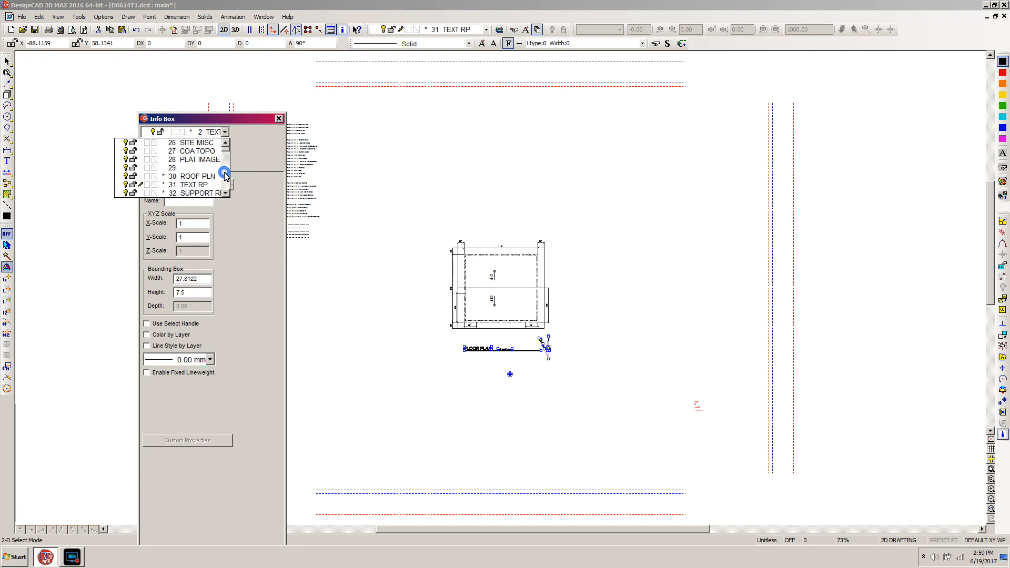
left_click(196, 185)
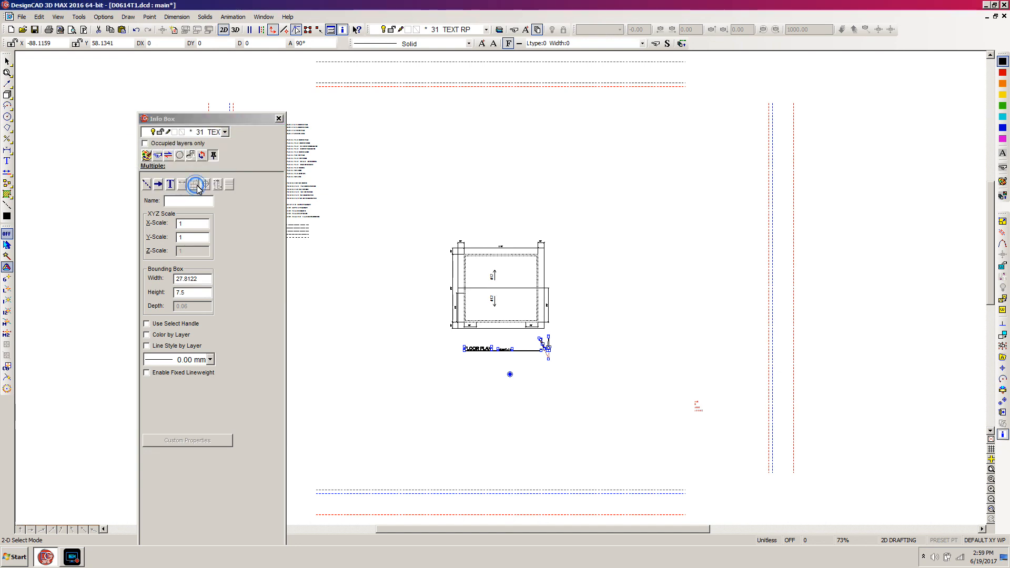
left_click(413, 459)
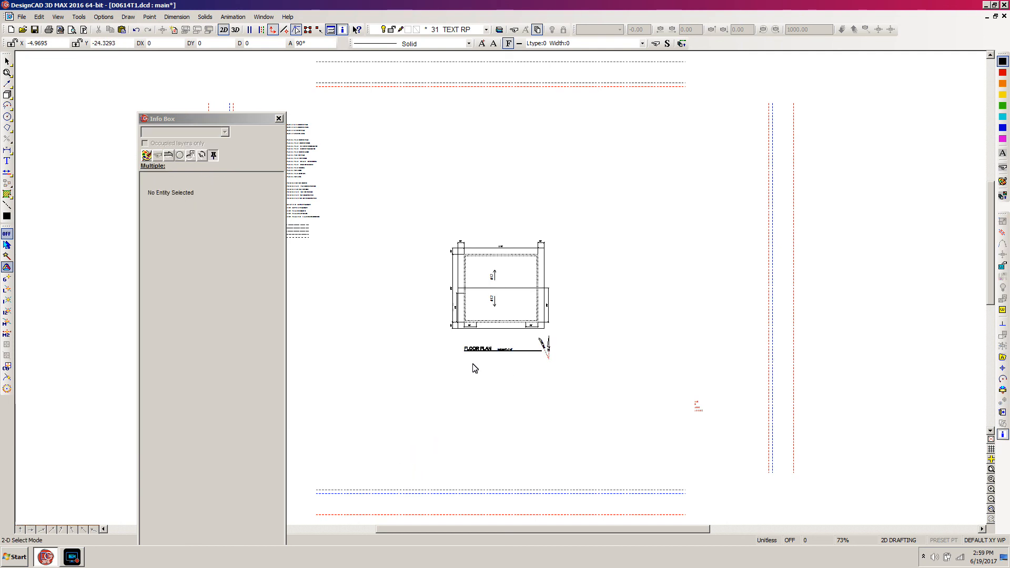
- Hide layer 2 TEXT M in the layer options
key("l")
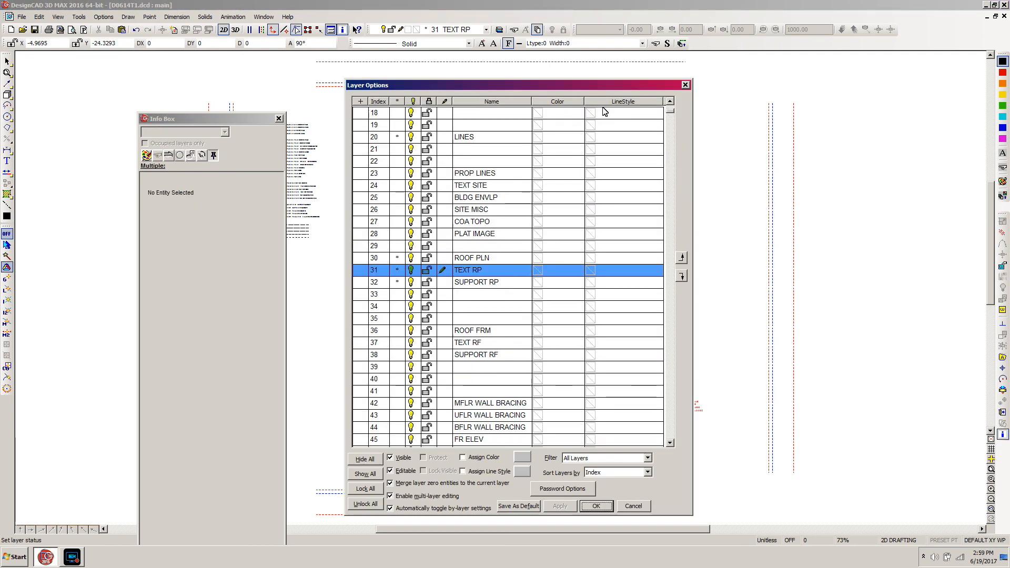
scroll(671, 115, "up", 6)
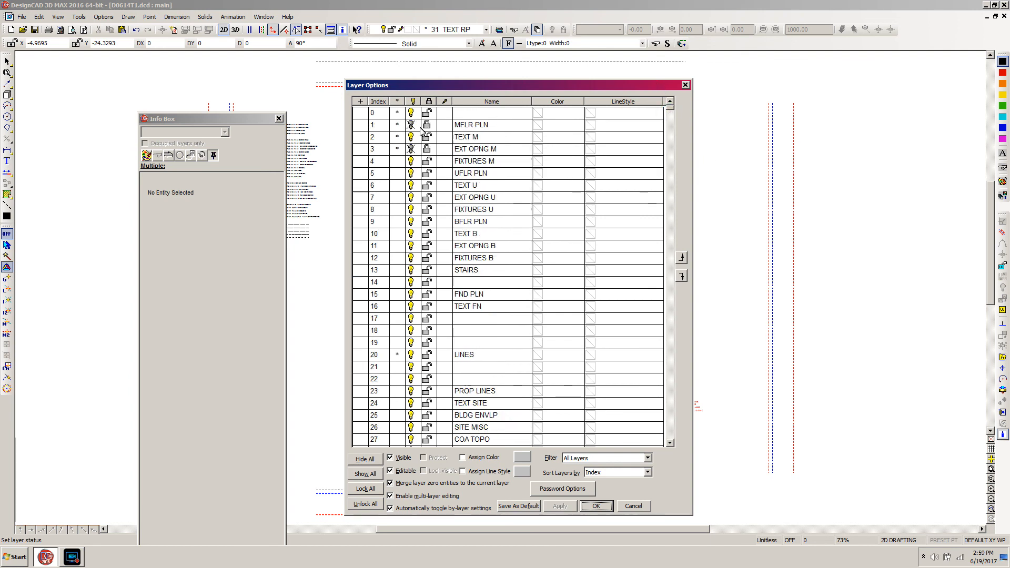
left_click(412, 139)
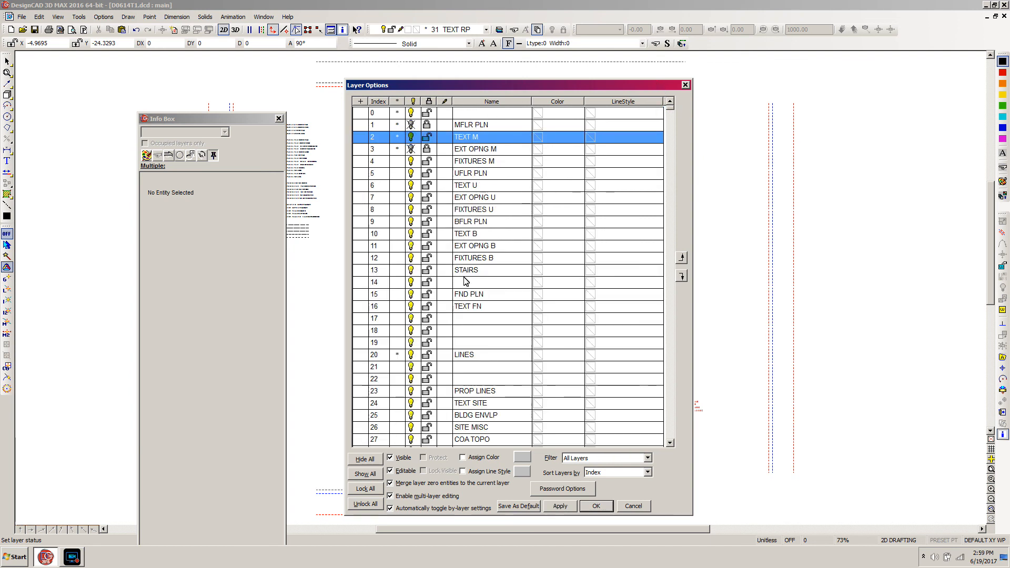
left_click(411, 136)
left_click(597, 507)
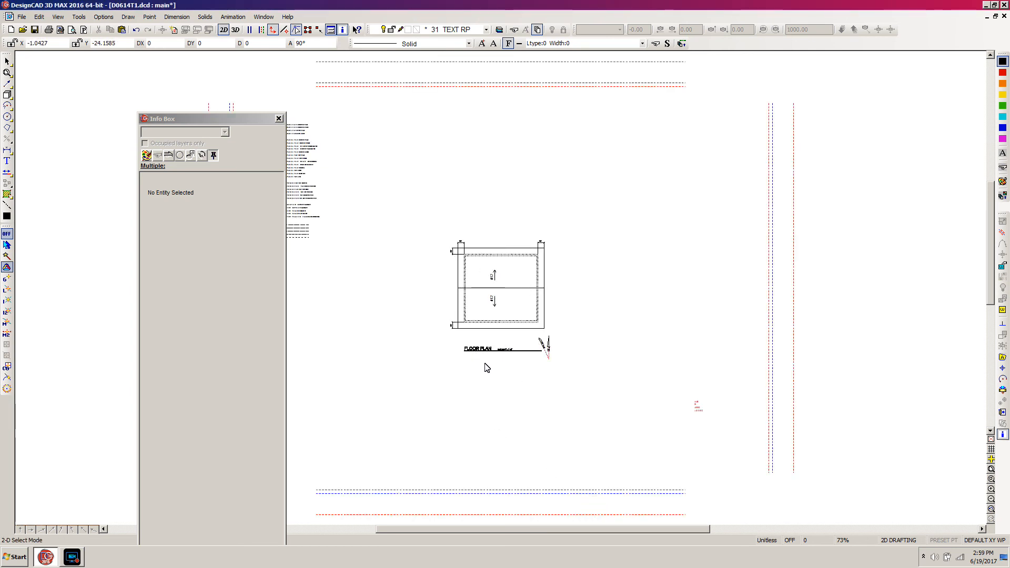
- Draw a V-shaped guide line from the end of the FLOOR PLAN title down and back up to the scale note's start
key("w")
left_click(587, 232)
left_click(403, 402)
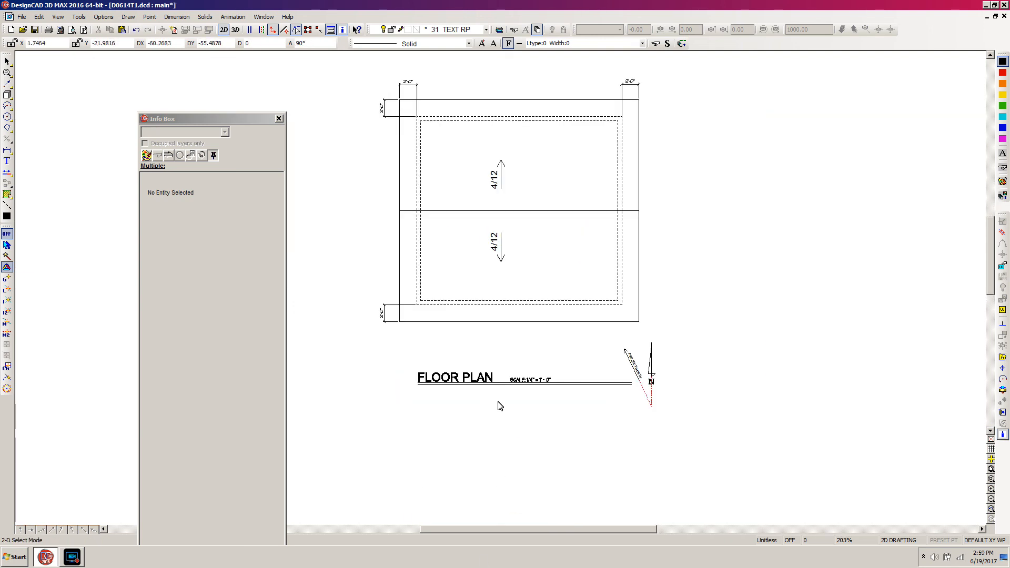
key("l")
left_click(492, 380)
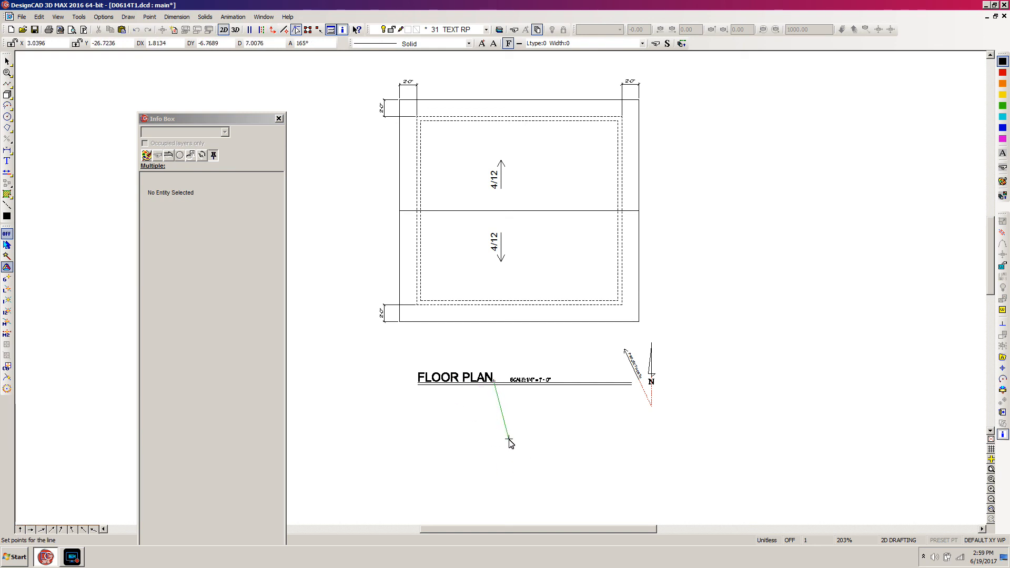
left_click(511, 435)
left_click(511, 397)
key("Return")
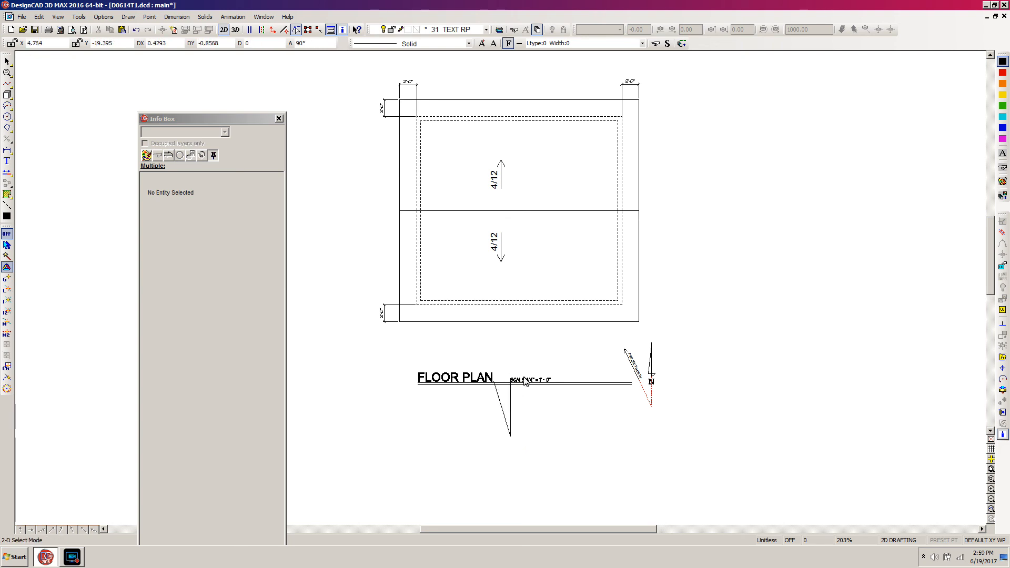
- Change the FLOOR PLAN title text to ROOF PLAN
left_click(418, 383)
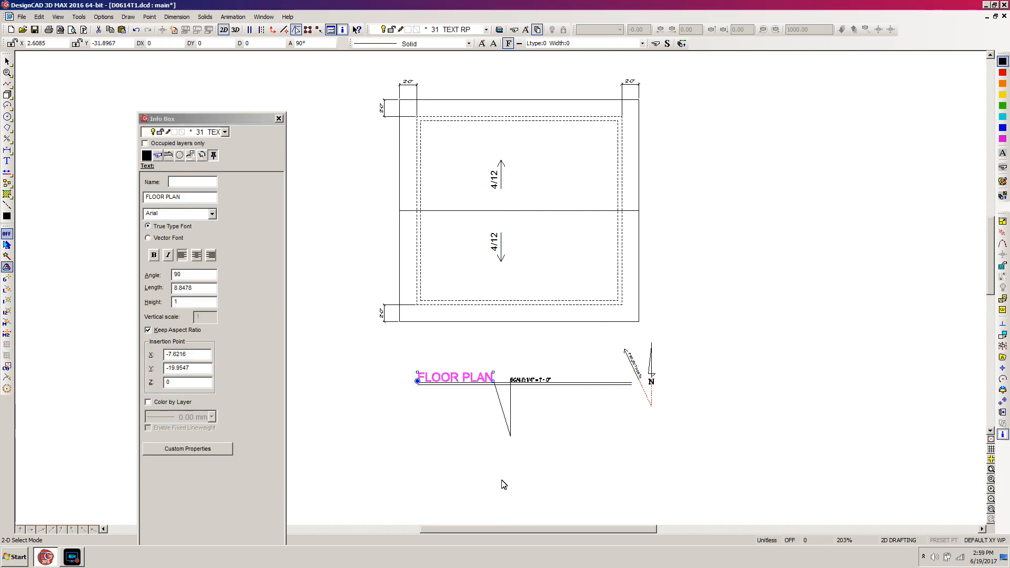
double_click(161, 197)
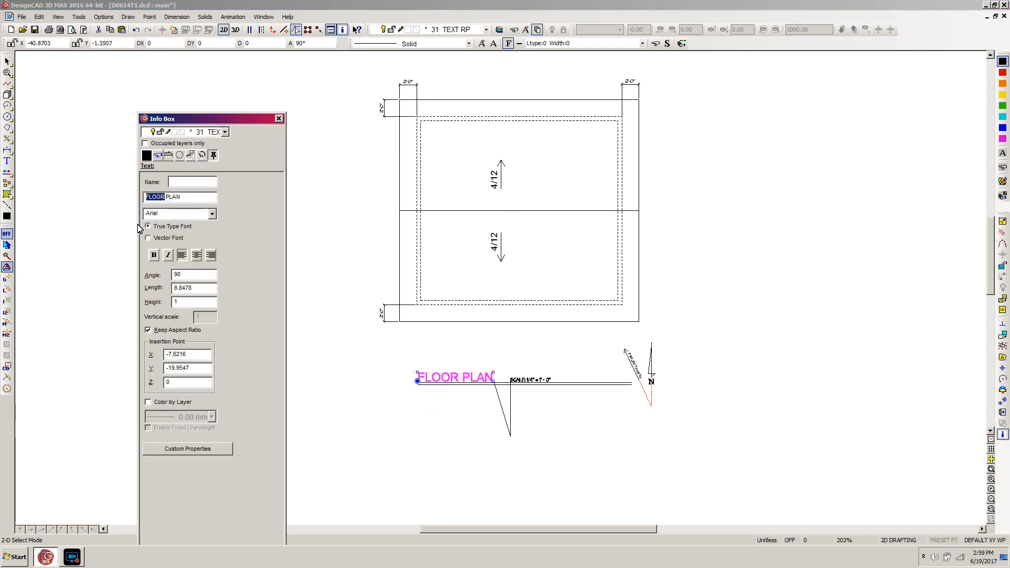
type("ROOF")
key("Tab")
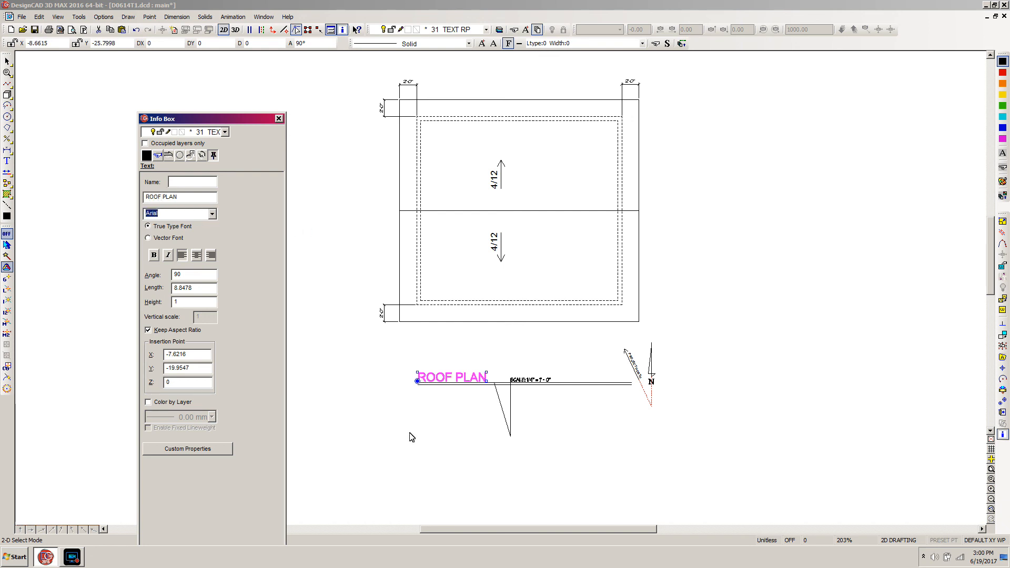
left_click(422, 466)
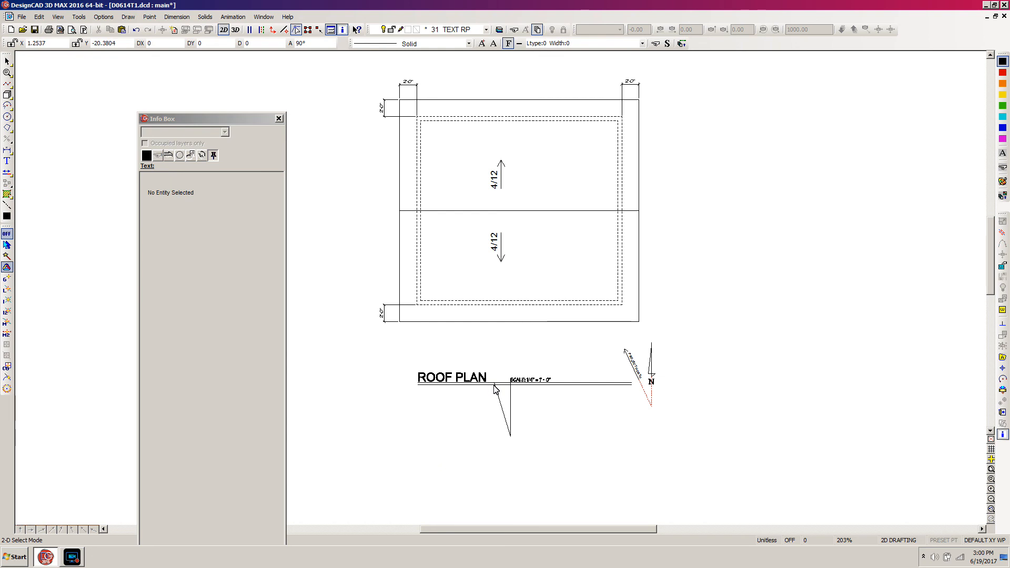
- Move the scale note together with the guide line so the guide starts at the end of the ROOF PLAN title
left_click(498, 381)
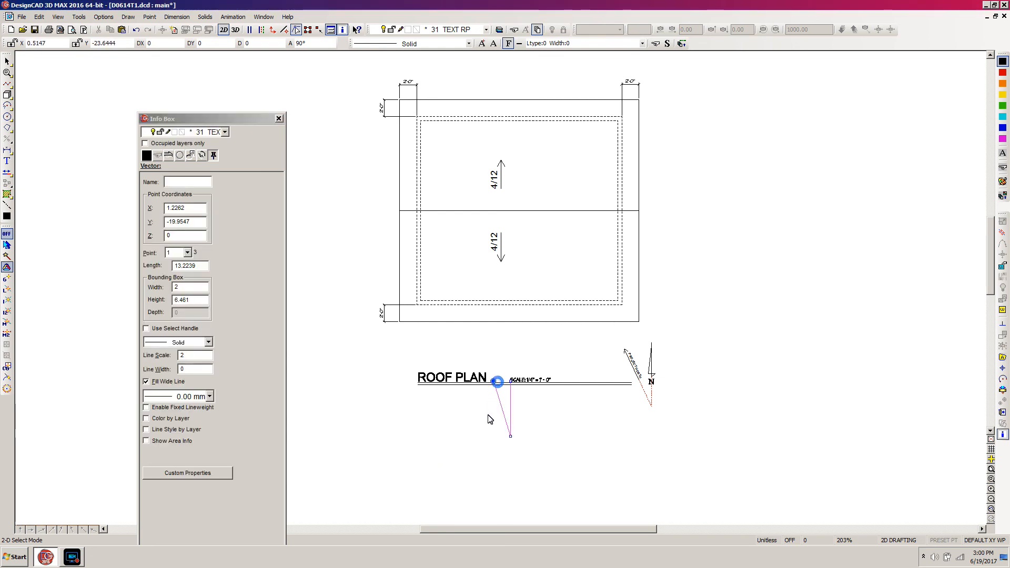
left_click(545, 378, "shift")
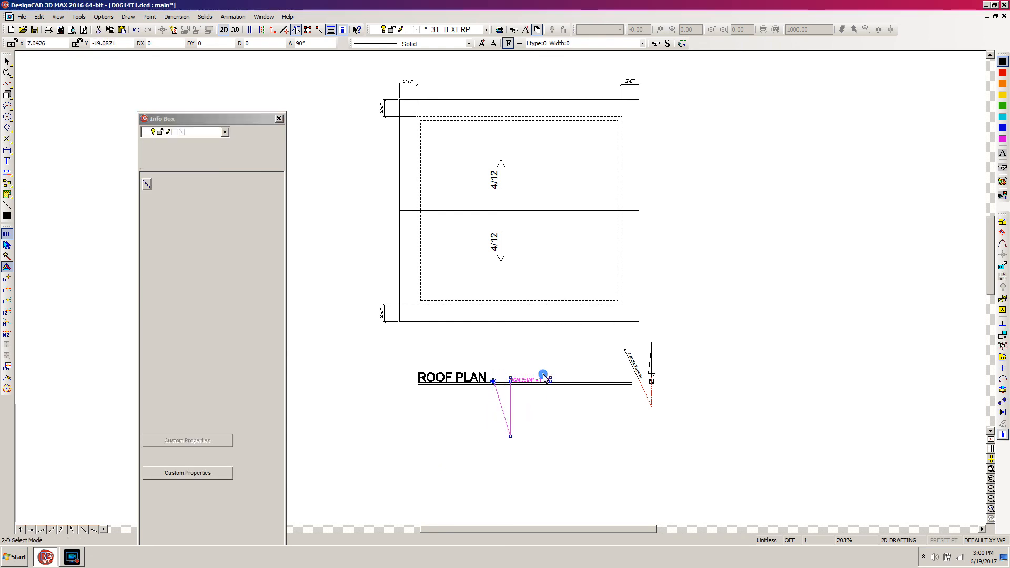
key("m")
right_click(494, 377)
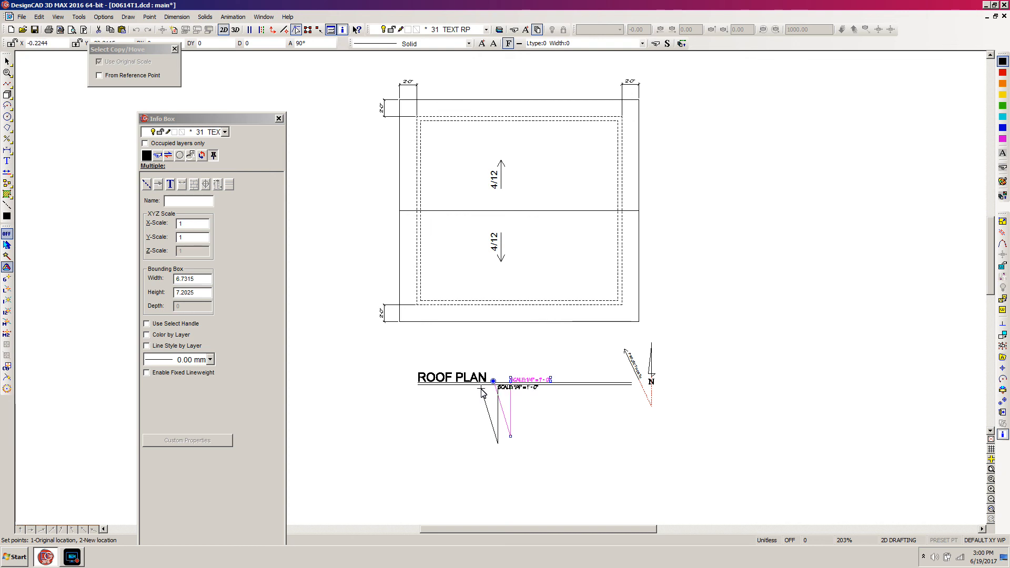
left_click(477, 388)
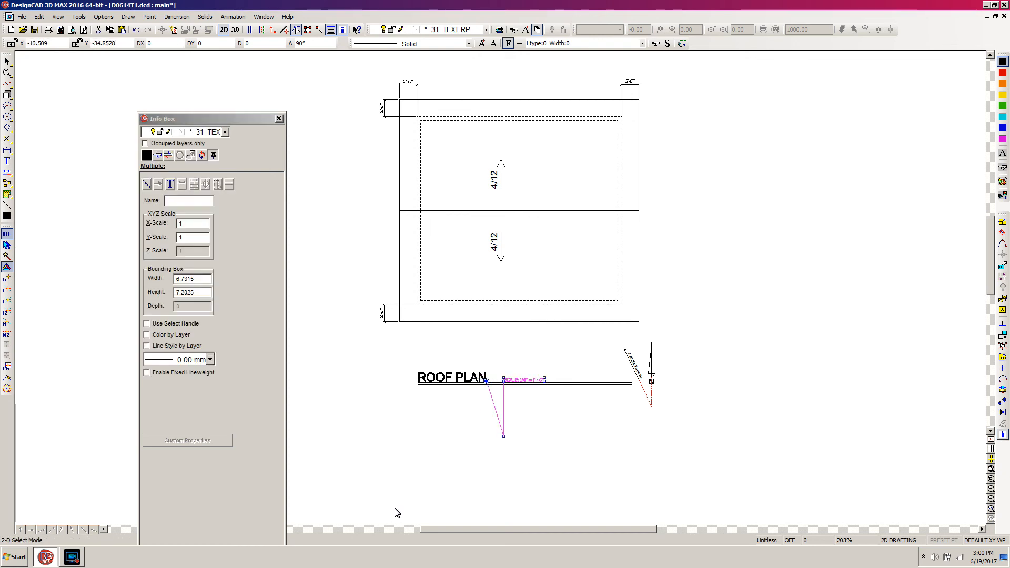
left_click(533, 482)
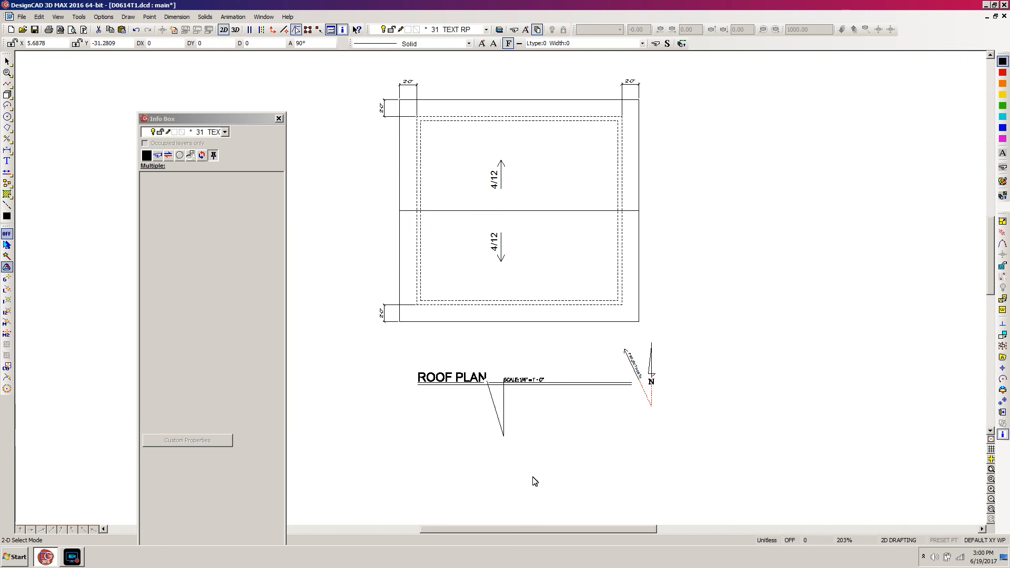
- Delete the V-shaped guide line below the title
left_click(521, 445)
key("Delete")
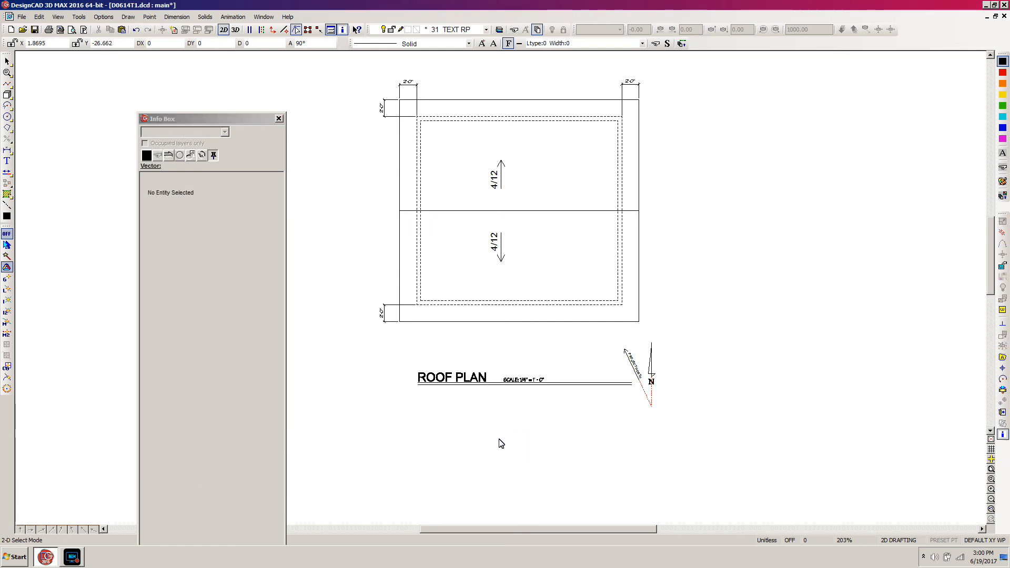
scroll(501, 447, "down", 3)
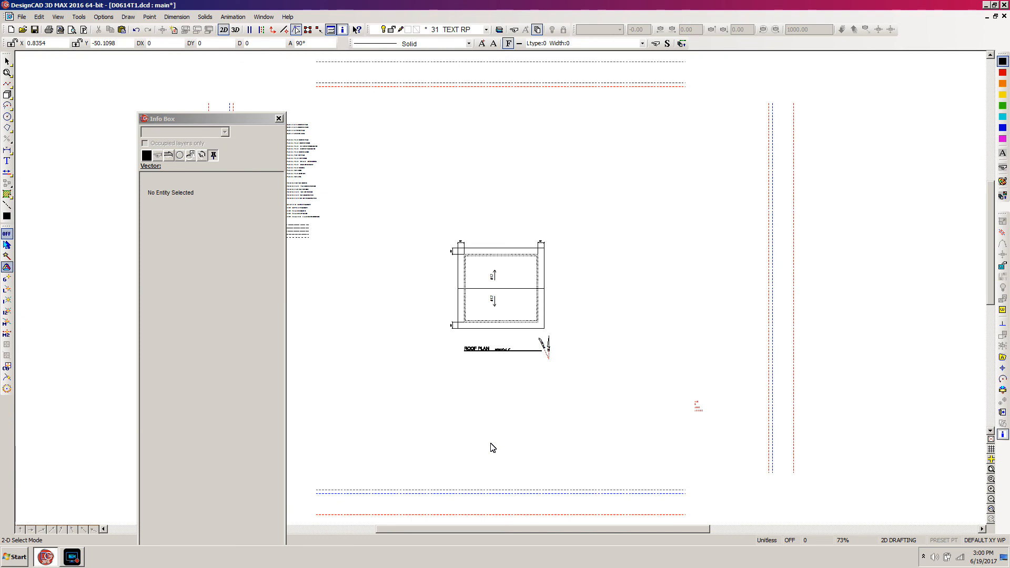